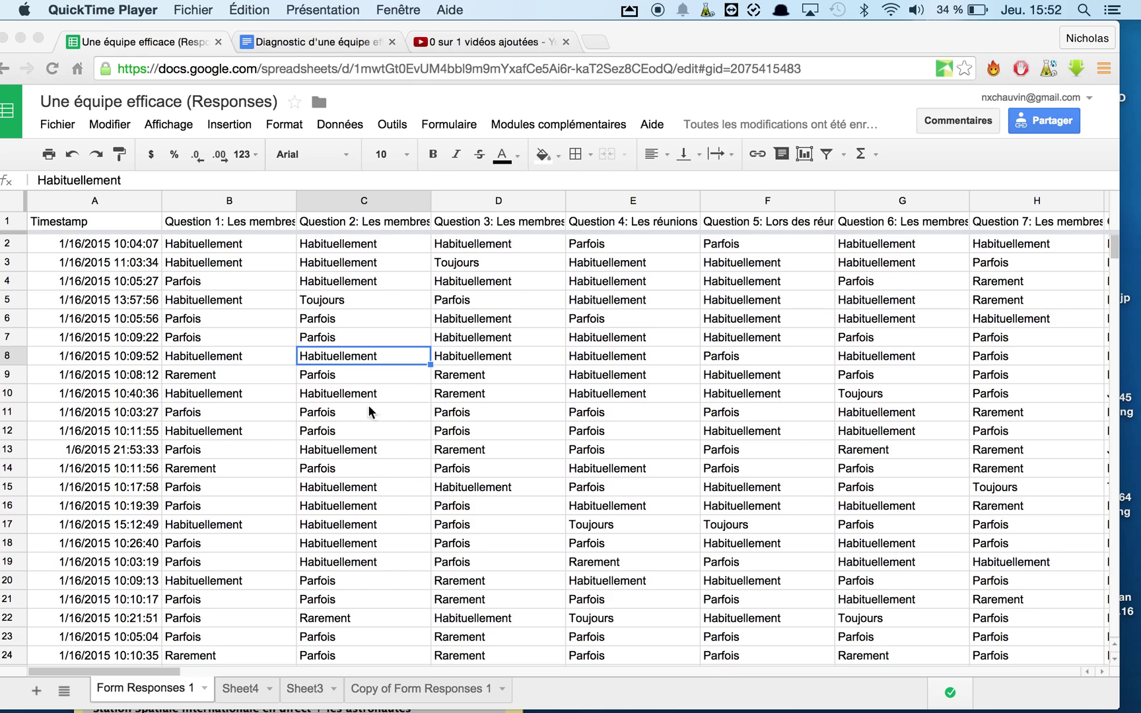
# Look over the form responses, then go to the empty Sheet4
pyautogui.scroll(-4, 453, 440)
pyautogui.scroll(4, 453, 441)
pyautogui.hscroll(2, 453, 440)
pyautogui.hscroll(15, 453, 441)
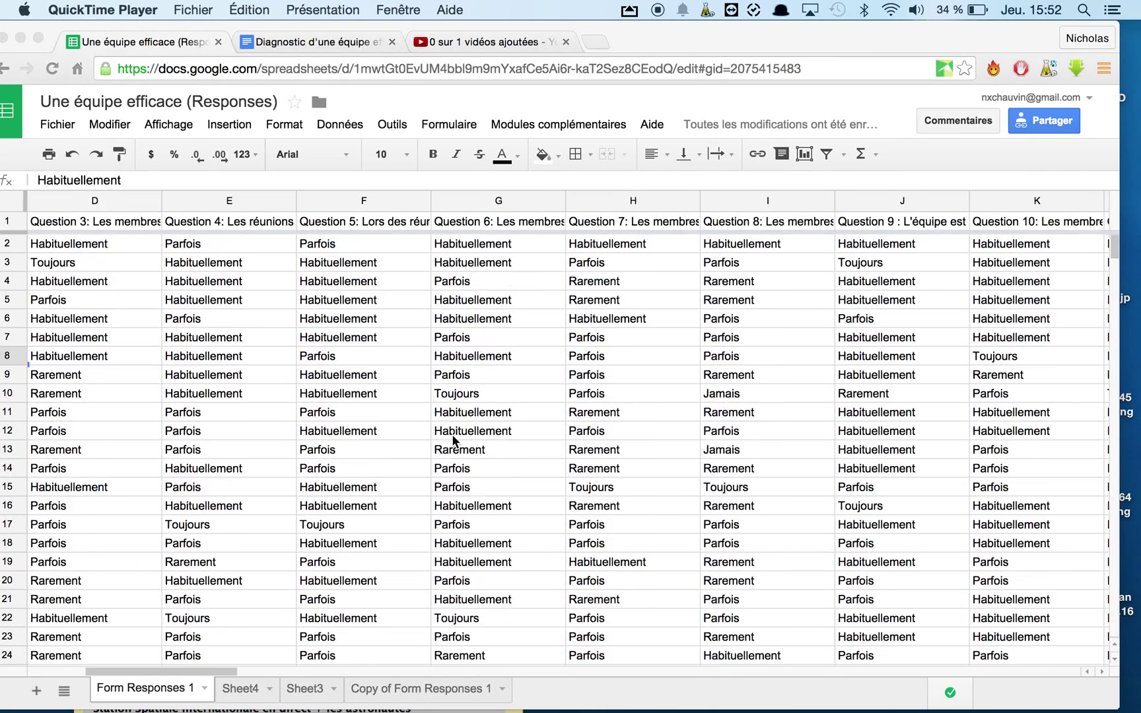
pyautogui.hscroll(8, 453, 440)
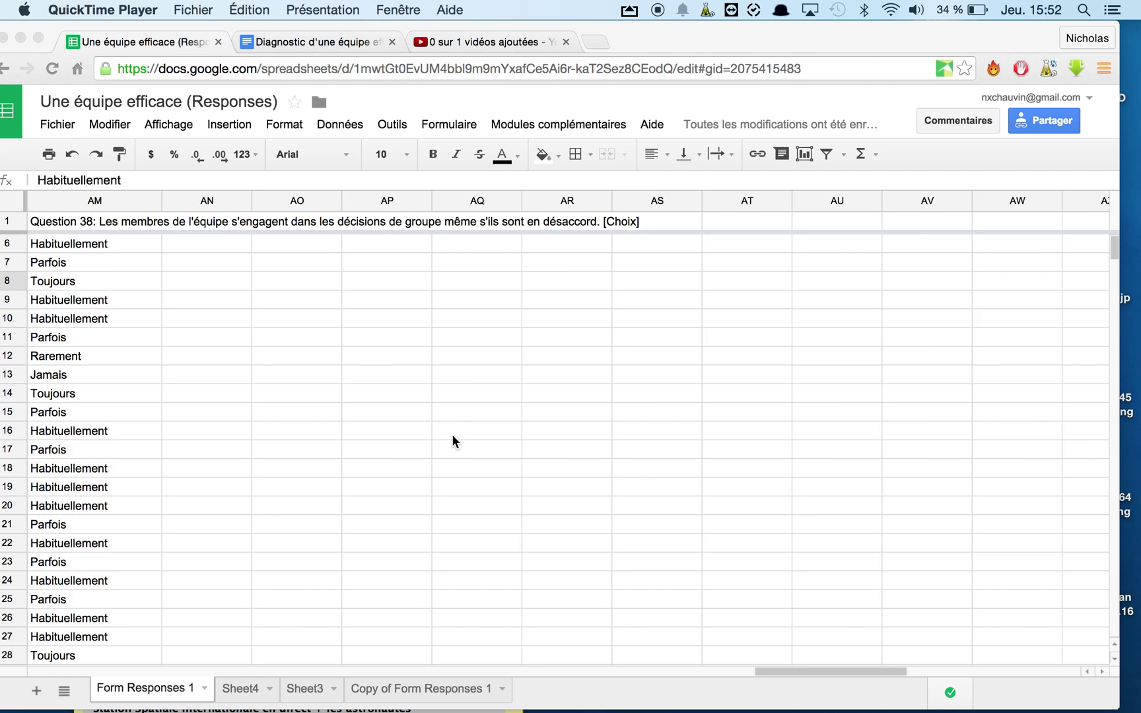
pyautogui.hscroll(-5, 453, 440)
pyautogui.scroll(-1, 453, 440)
pyautogui.hscroll(-15, 451, 434)
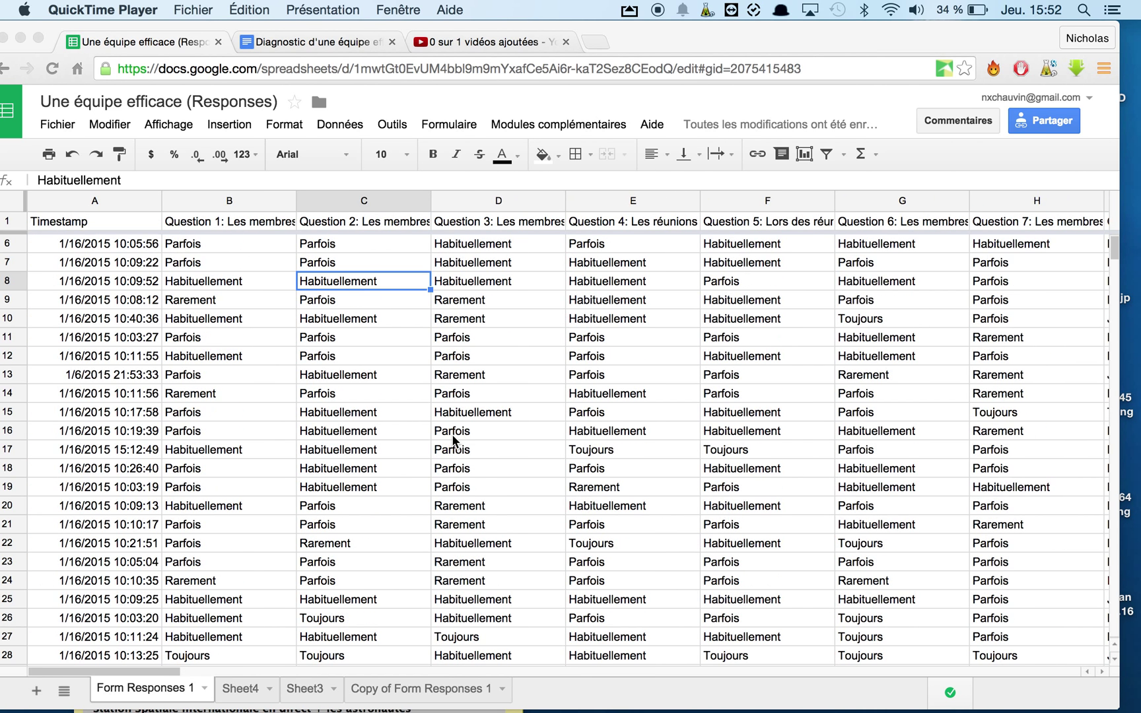
pyautogui.scroll(-3, 377, 507)
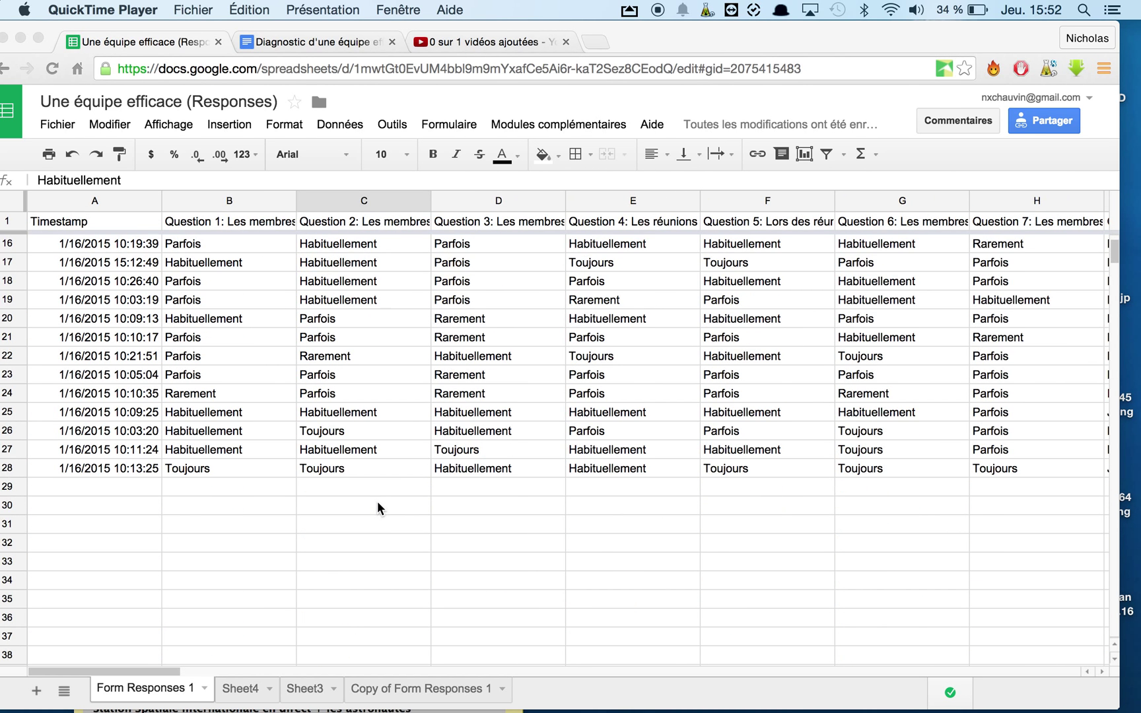
pyautogui.scroll(4, 378, 507)
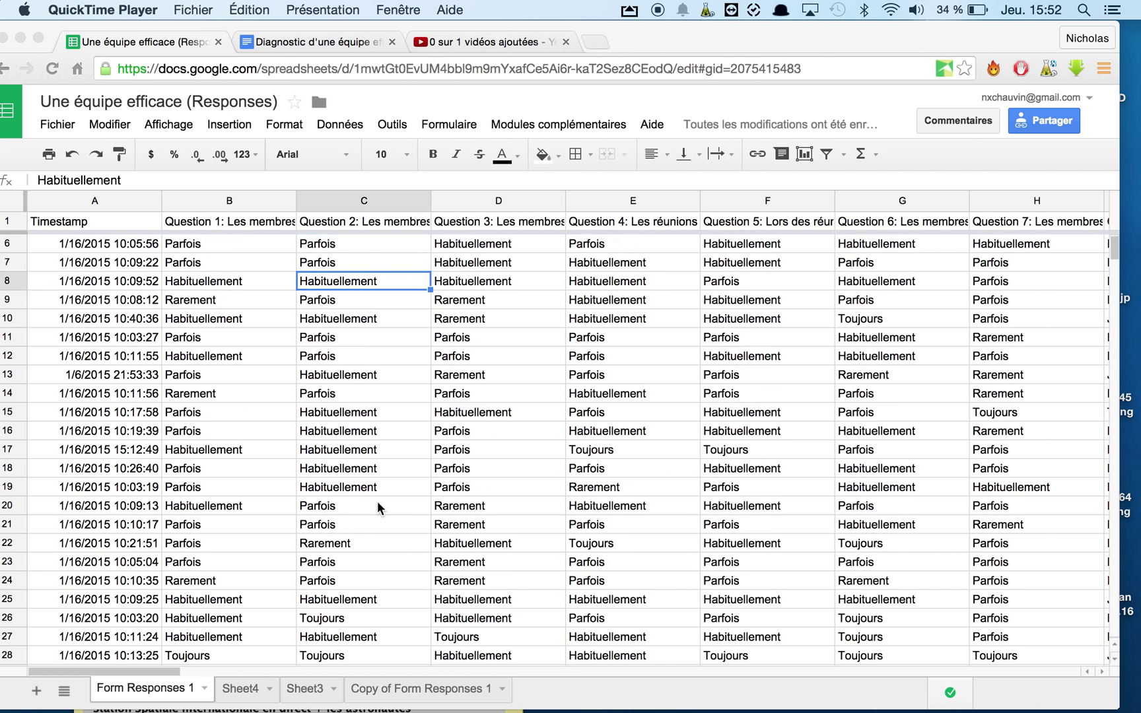
pyautogui.scroll(1, 377, 506)
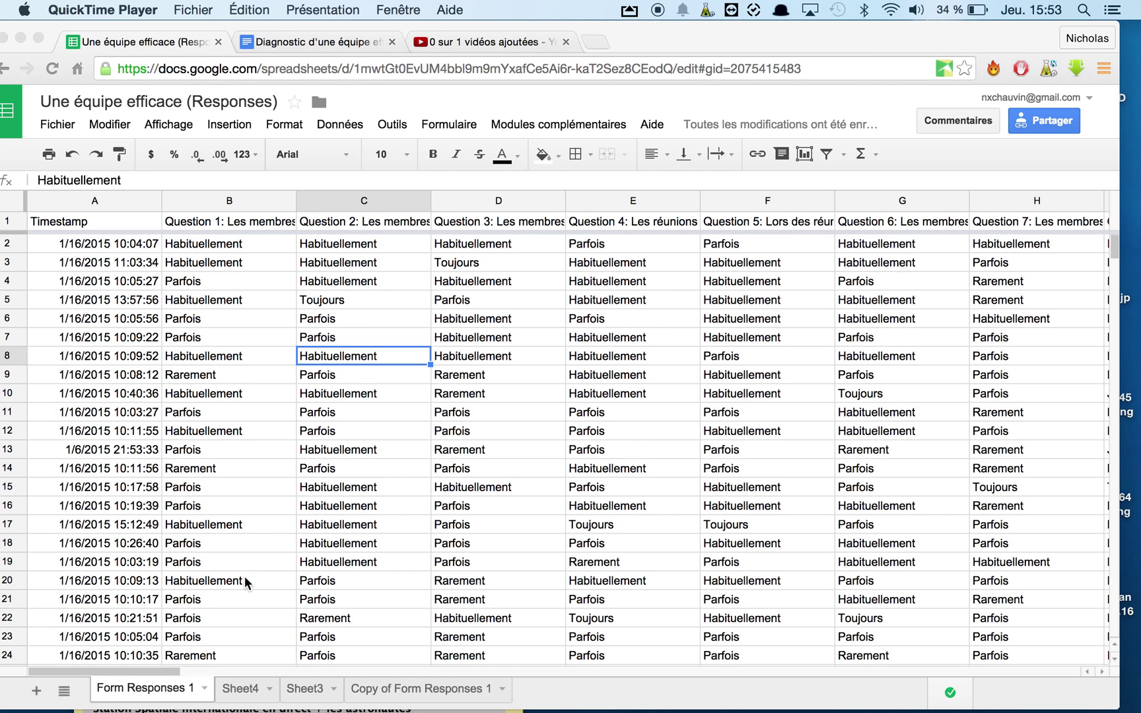
pyautogui.click(246, 694)
pyautogui.click(246, 690)
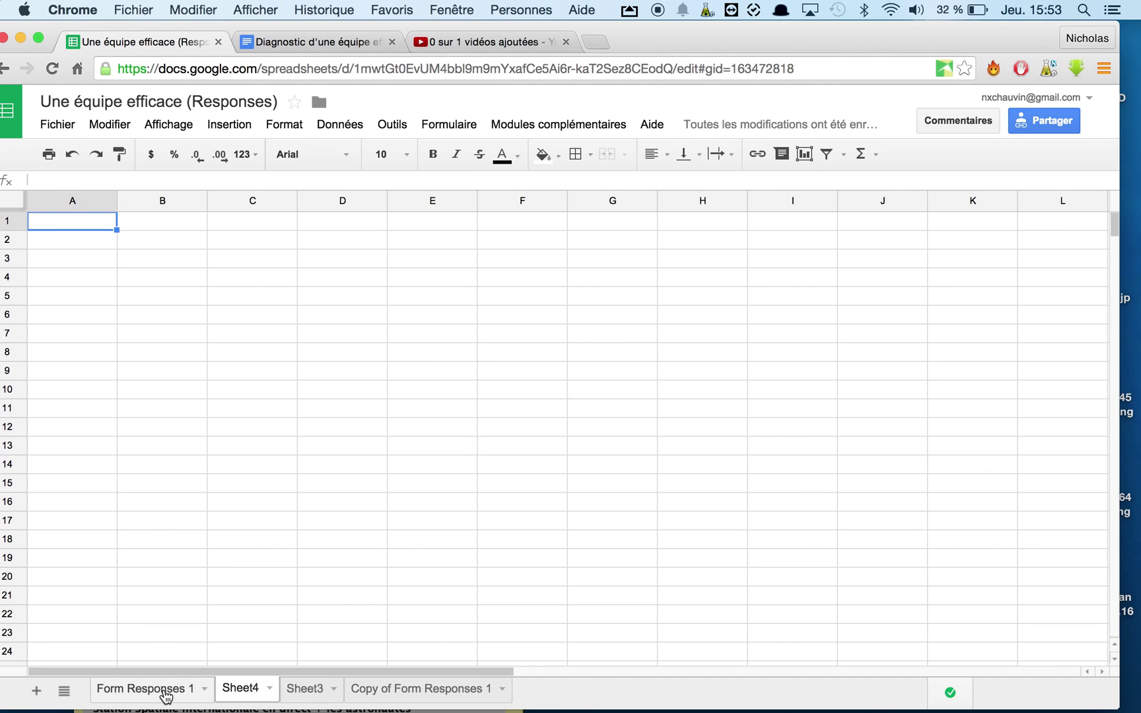
# Enter the heading Q1 in B1 and the value 1 in A2
pyautogui.press('Right')
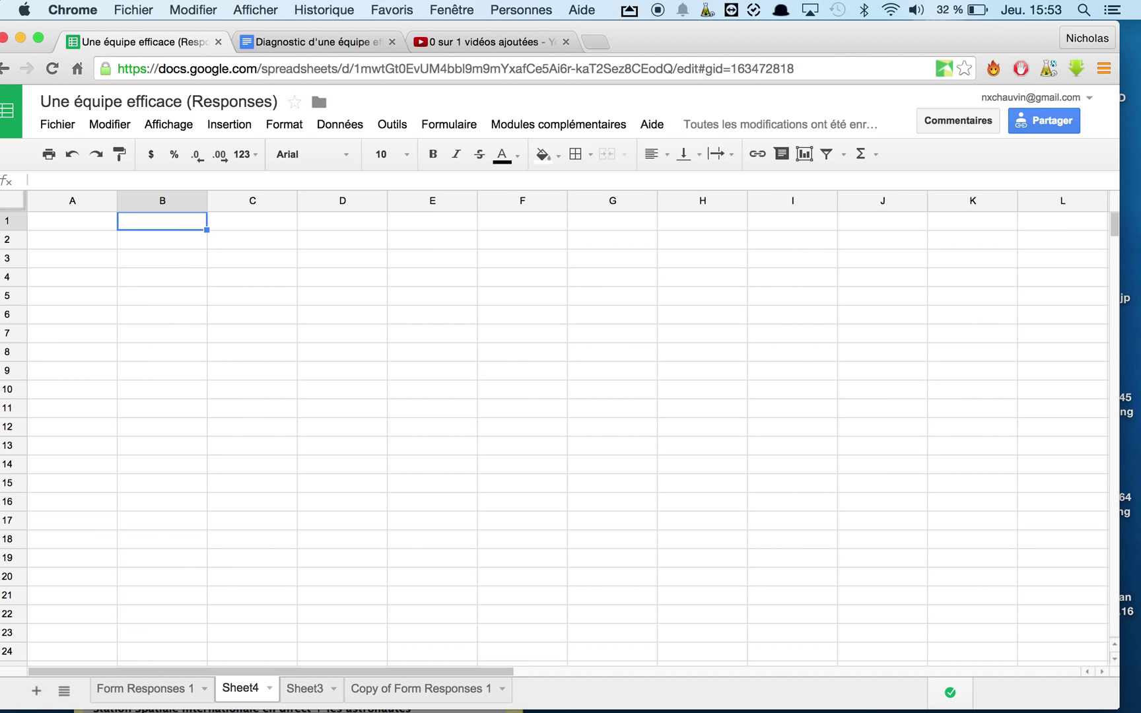
pyautogui.write('Q1')
pyautogui.press('Return')
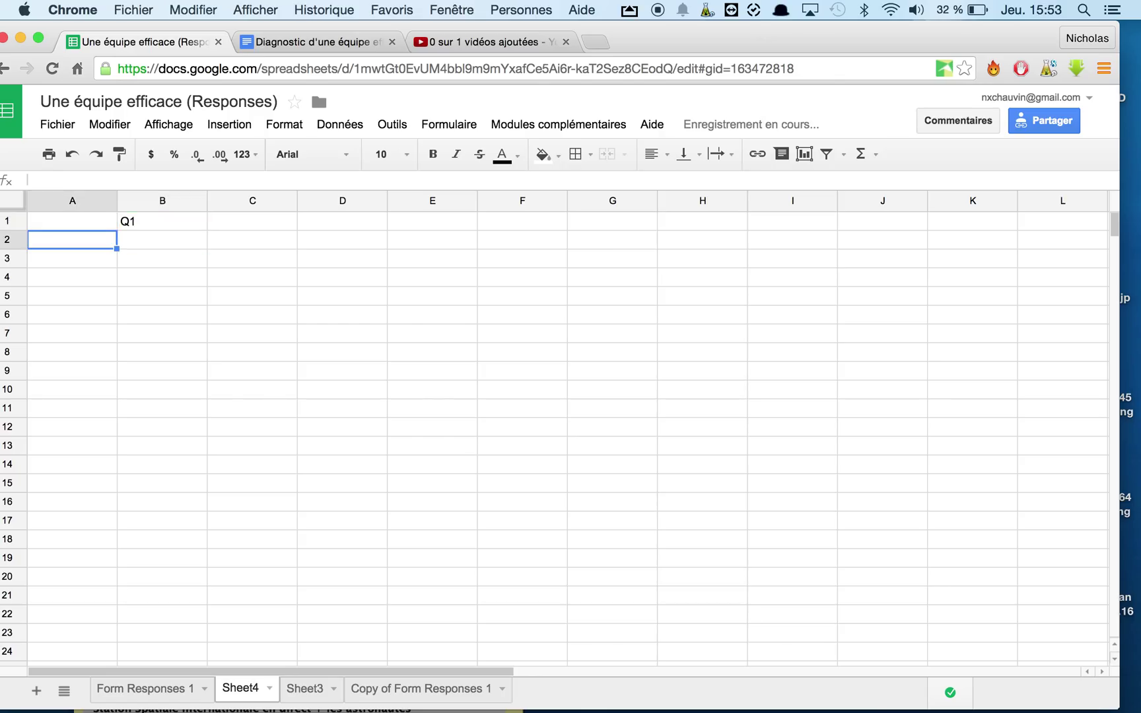
pyautogui.write('1')
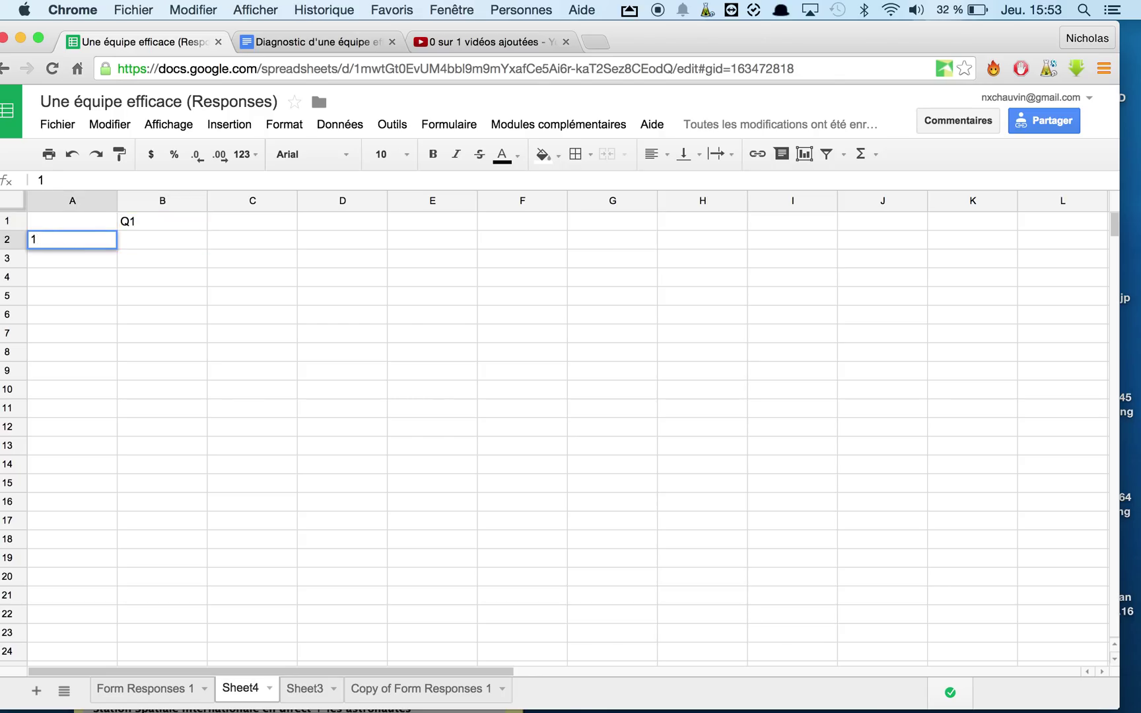
# In the diagnostic document, select the five rating labels from 1 - jamais to 5 - toujours
pyautogui.click(328, 41)
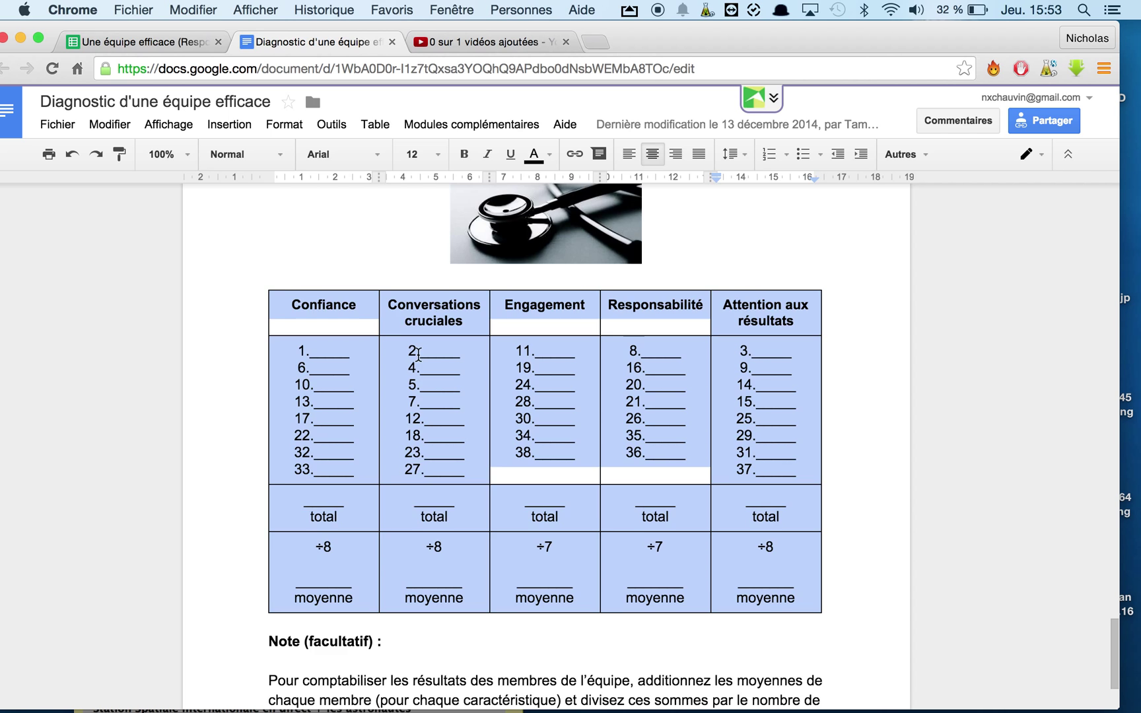
pyautogui.scroll(20, 426, 337)
pyautogui.scroll(15, 418, 355)
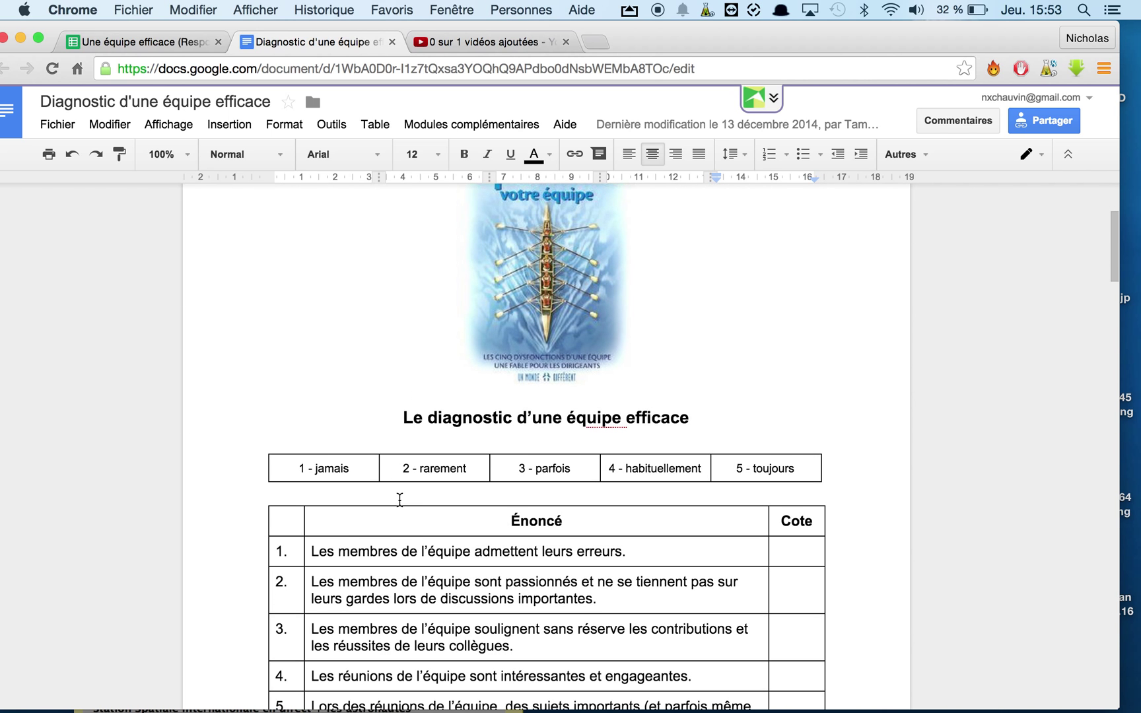
pyautogui.scroll(-20, 395, 528)
pyautogui.scroll(-15, 395, 528)
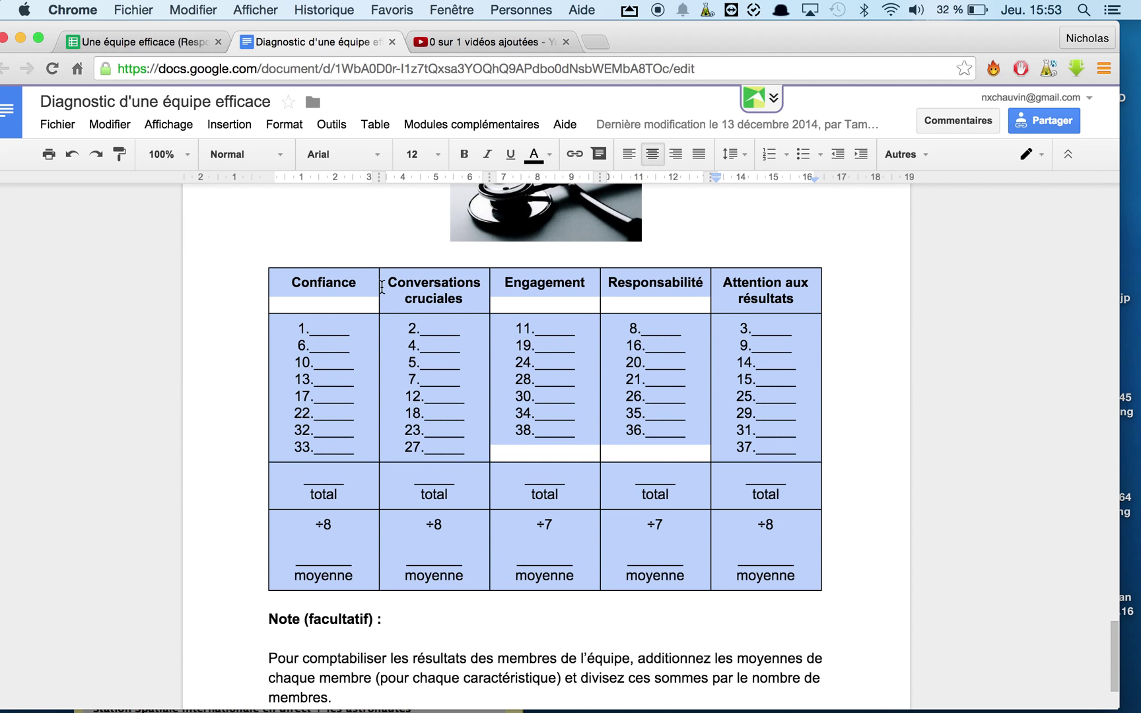
pyautogui.scroll(3, 539, 289)
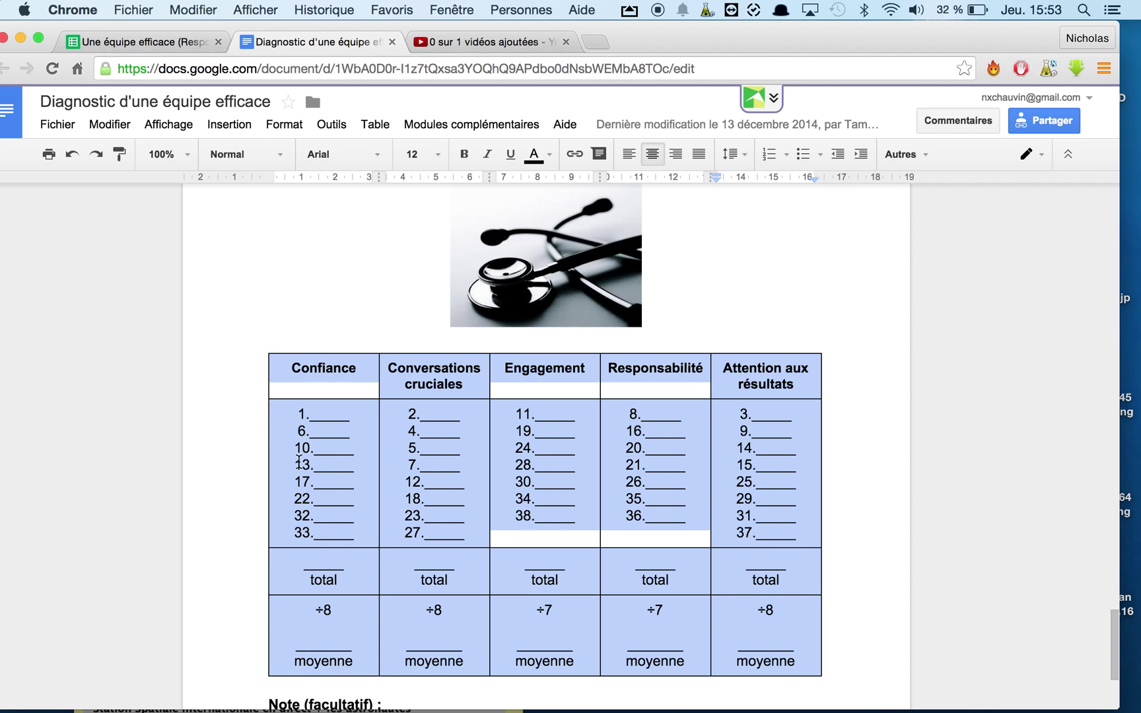
pyautogui.scroll(20, 406, 410)
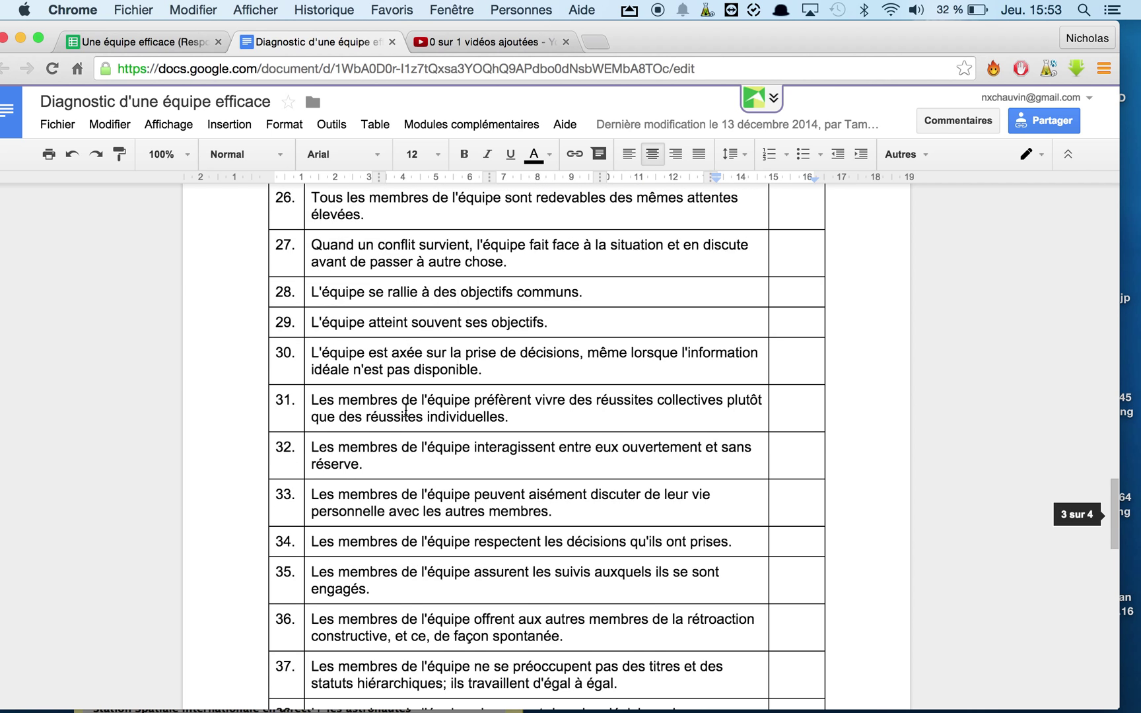
pyautogui.scroll(10, 414, 398)
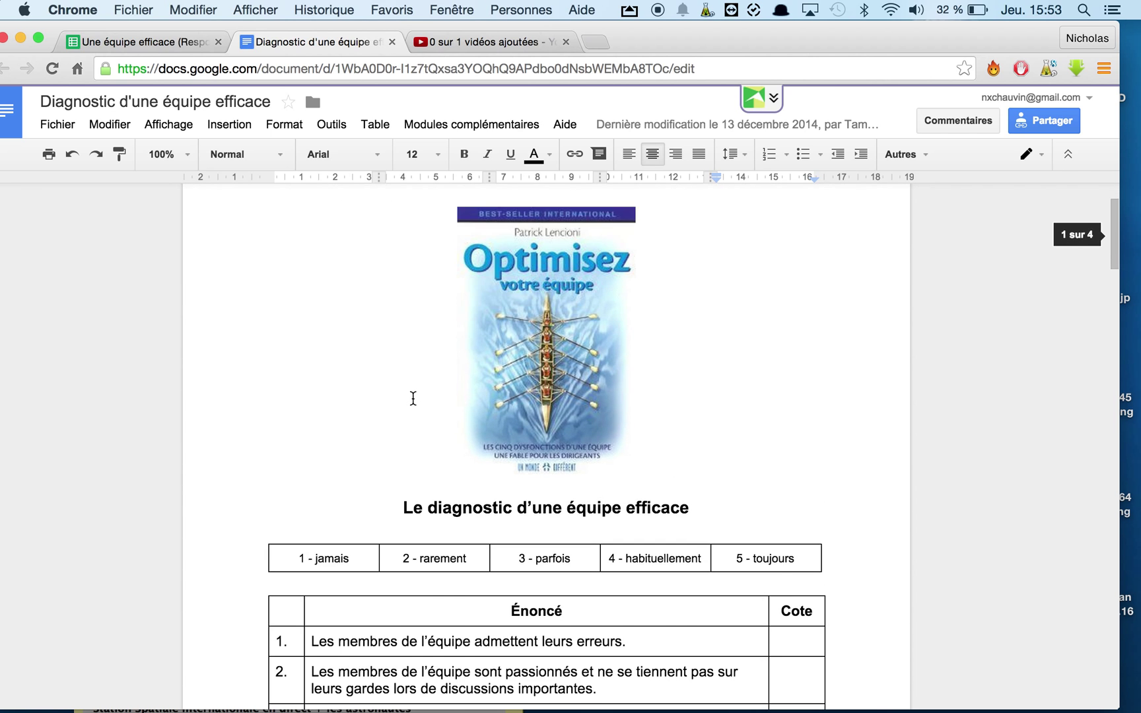
pyautogui.scroll(-6, 413, 398)
pyautogui.scroll(1, 360, 353)
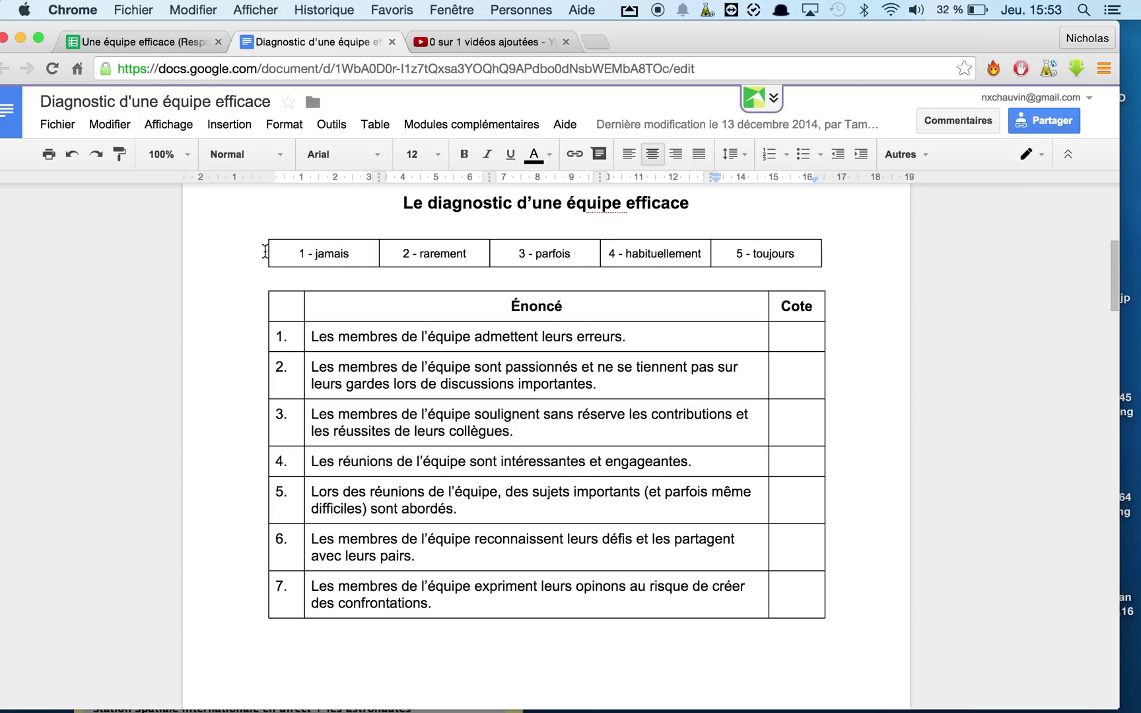
pyautogui.moveTo(264, 251); pyautogui.dragTo(766, 246)
pyautogui.press('super+c')
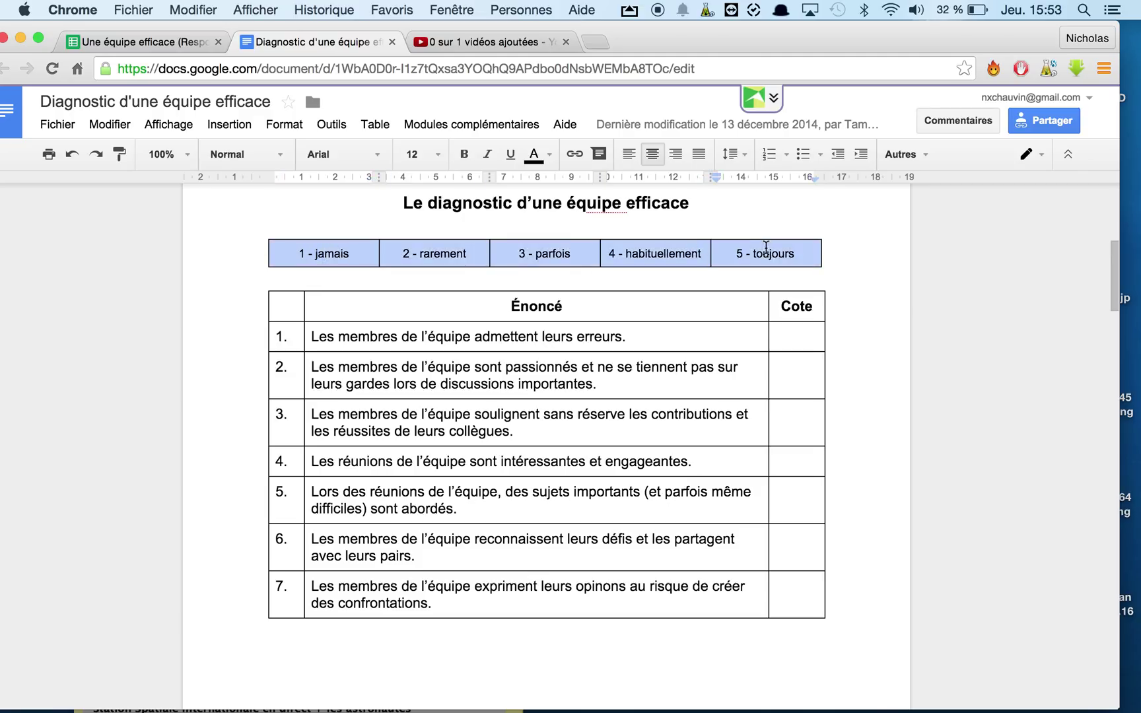
# Paste the five rating labels into Sheet4 and move them to A2:A6
pyautogui.click(146, 44)
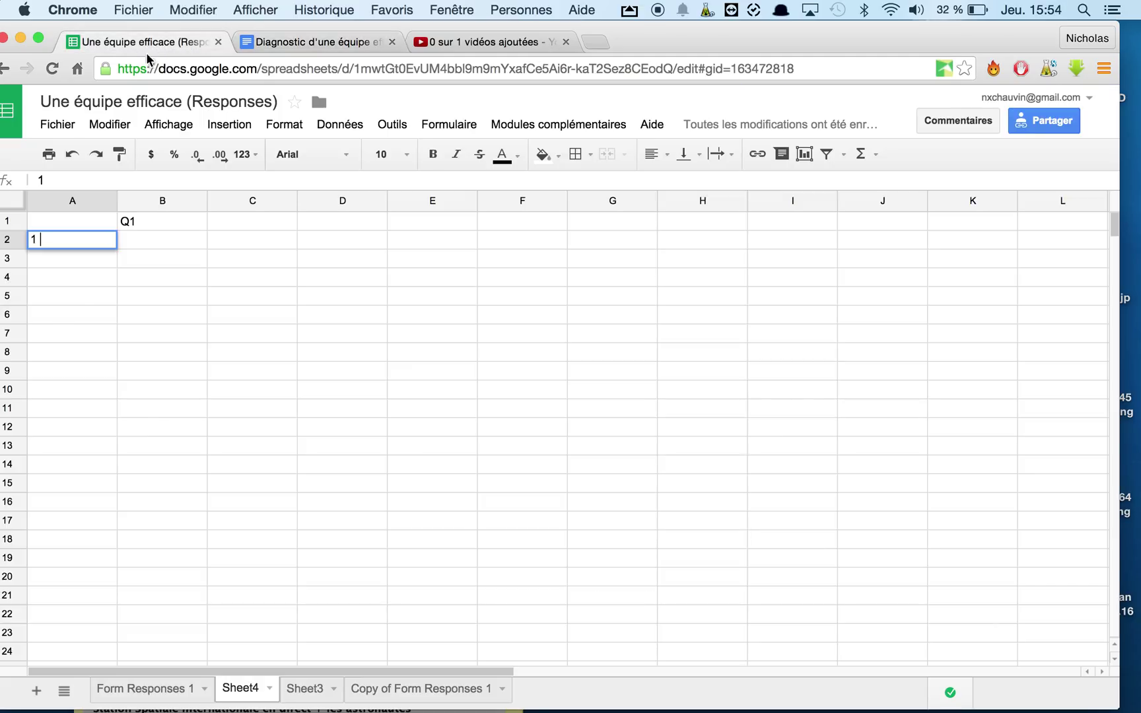
pyautogui.click(73, 395)
pyautogui.press('super+v')
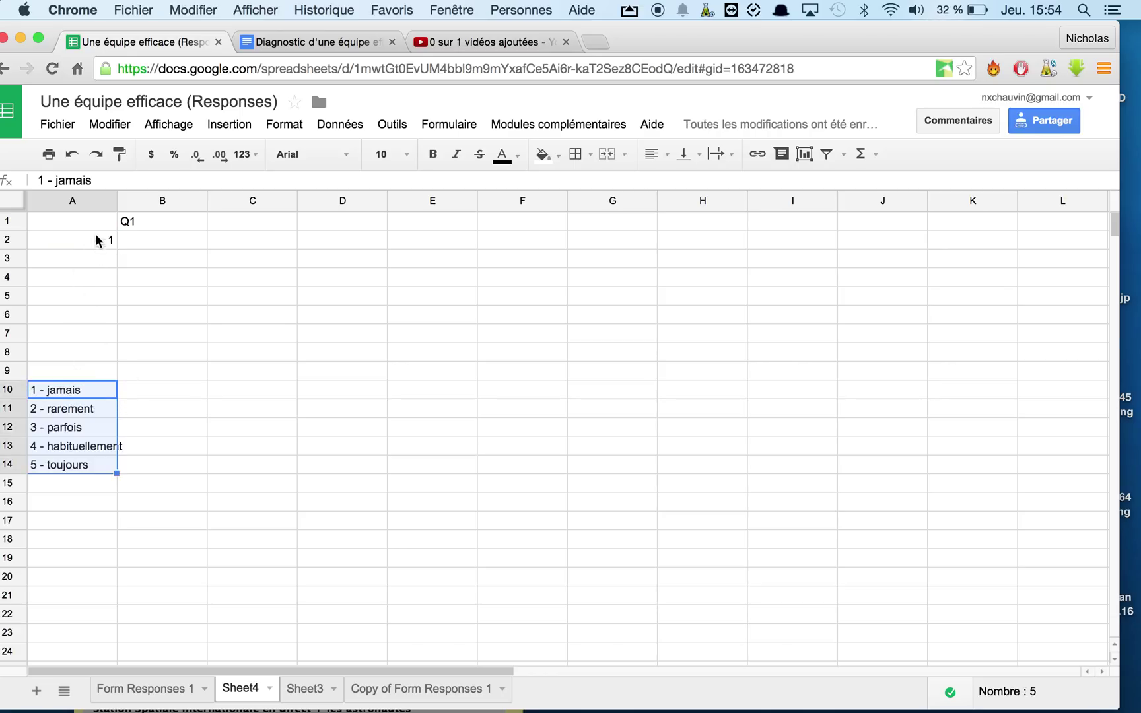
pyautogui.press('super+c')
pyautogui.click(94, 244)
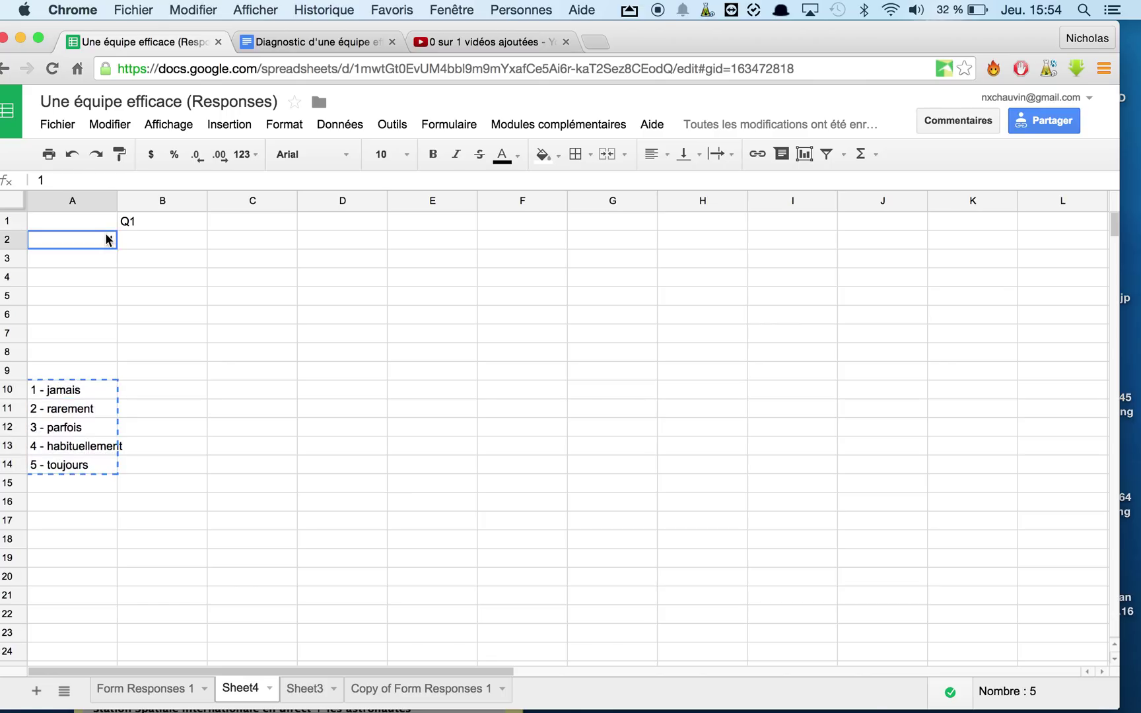
pyautogui.press('super+v')
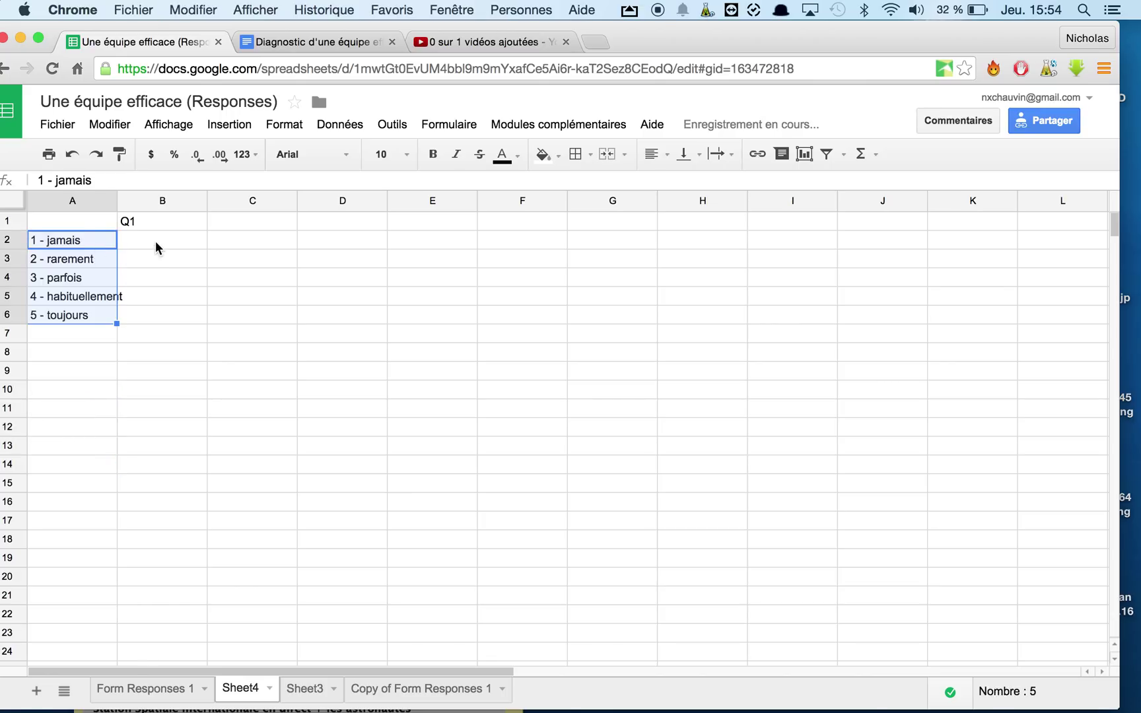
# Start a COUNTIF in B2 on Form Responses 1 column B, then discard it
pyautogui.click(156, 243)
pyautogui.write('=c')
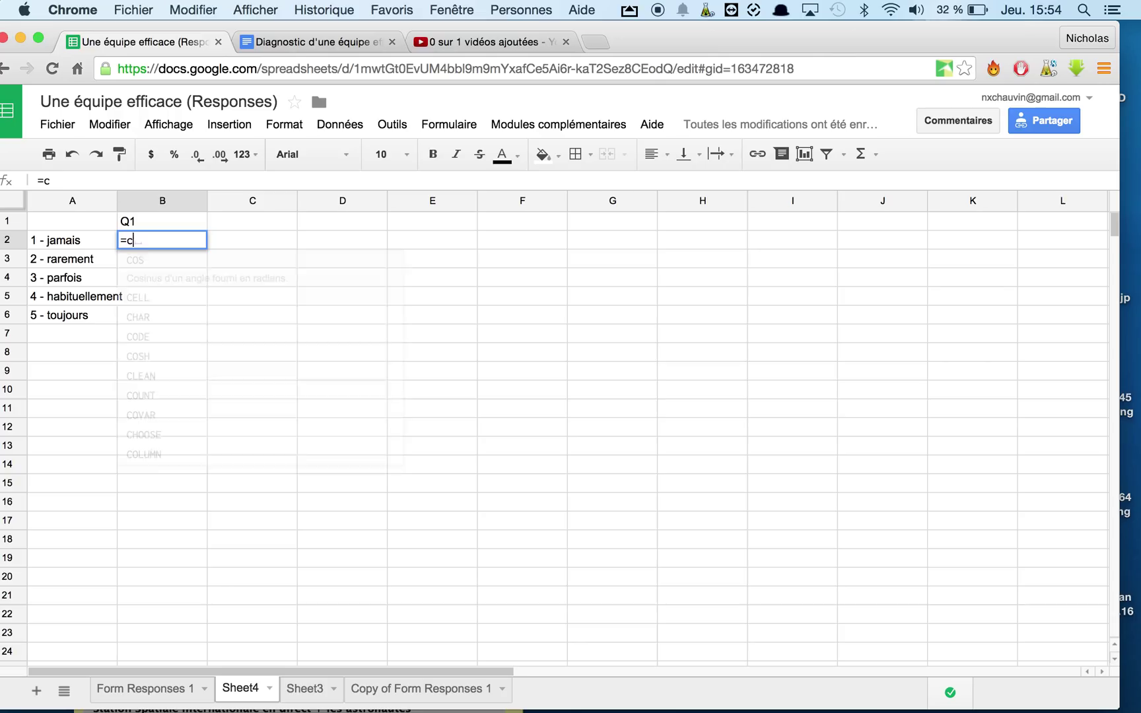
pyautogui.write('ount')
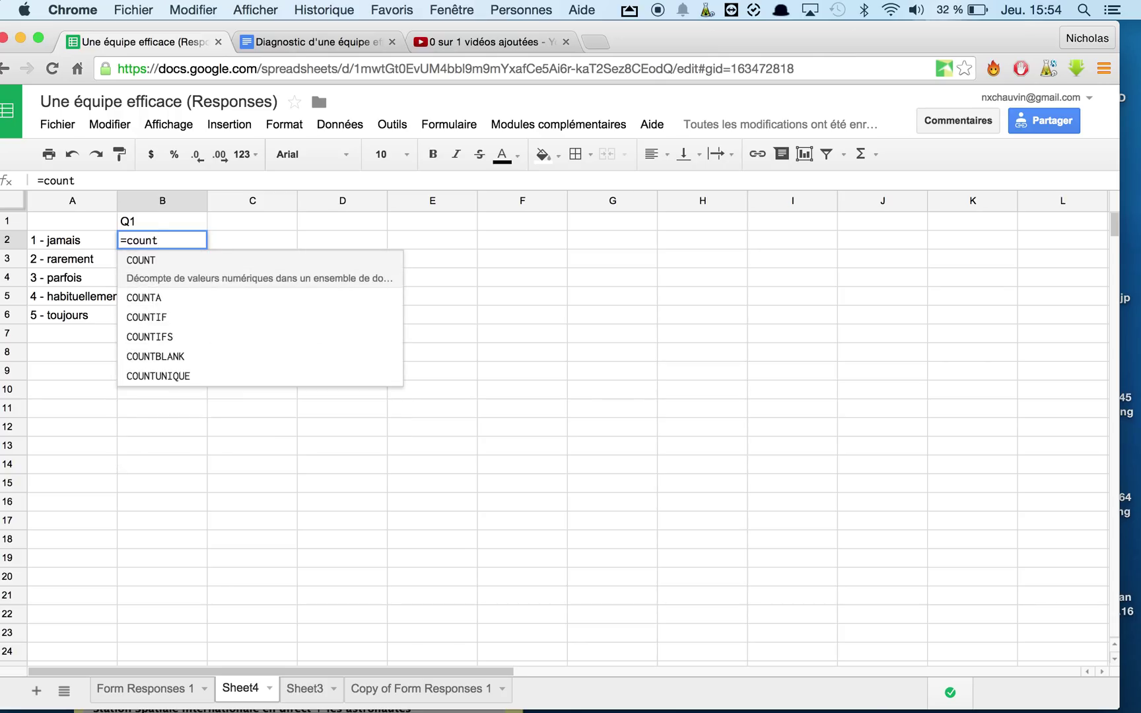
pyautogui.write('if(')
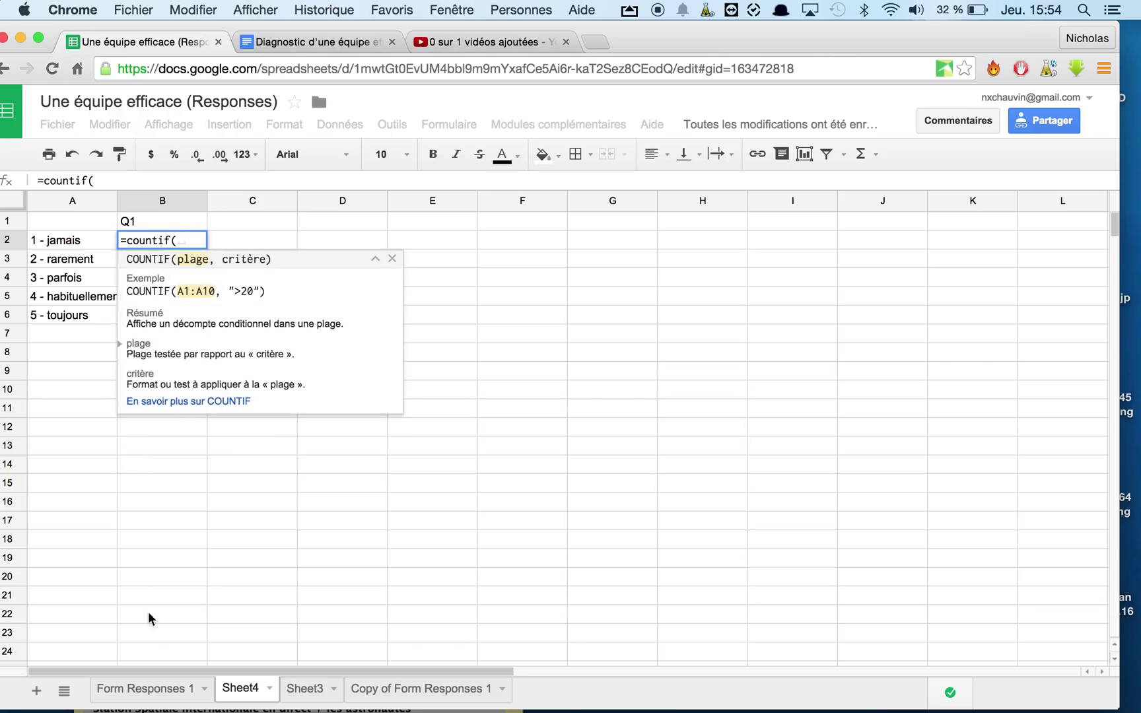
pyautogui.click(171, 694)
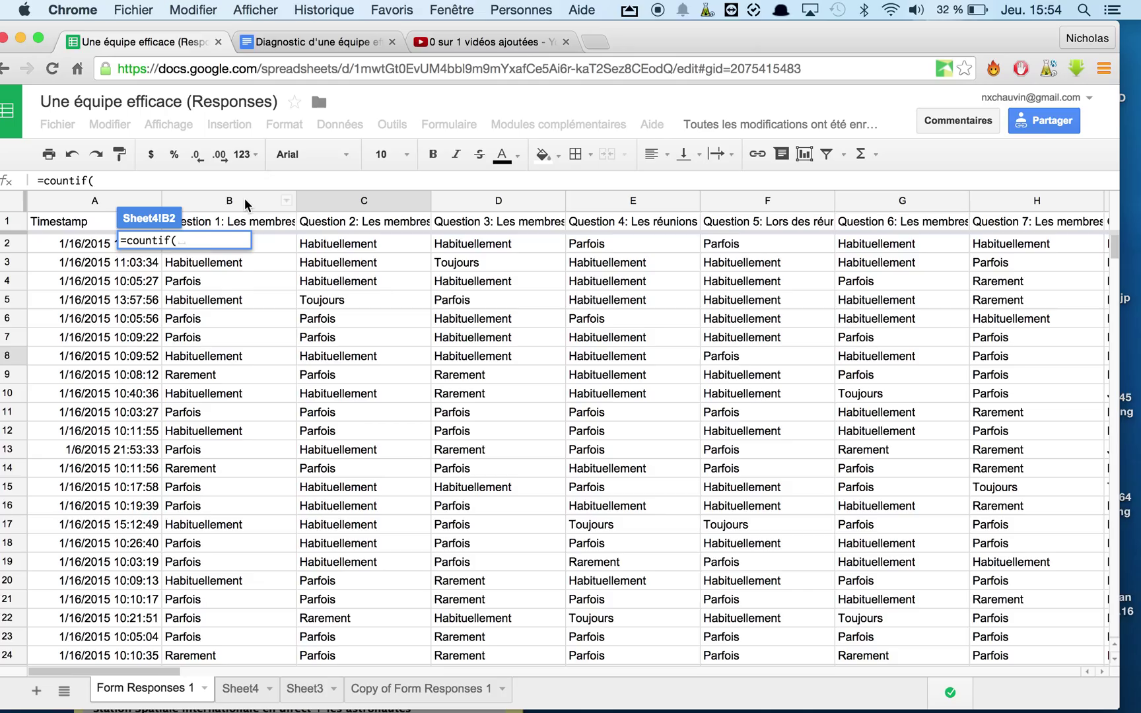
pyautogui.click(246, 204)
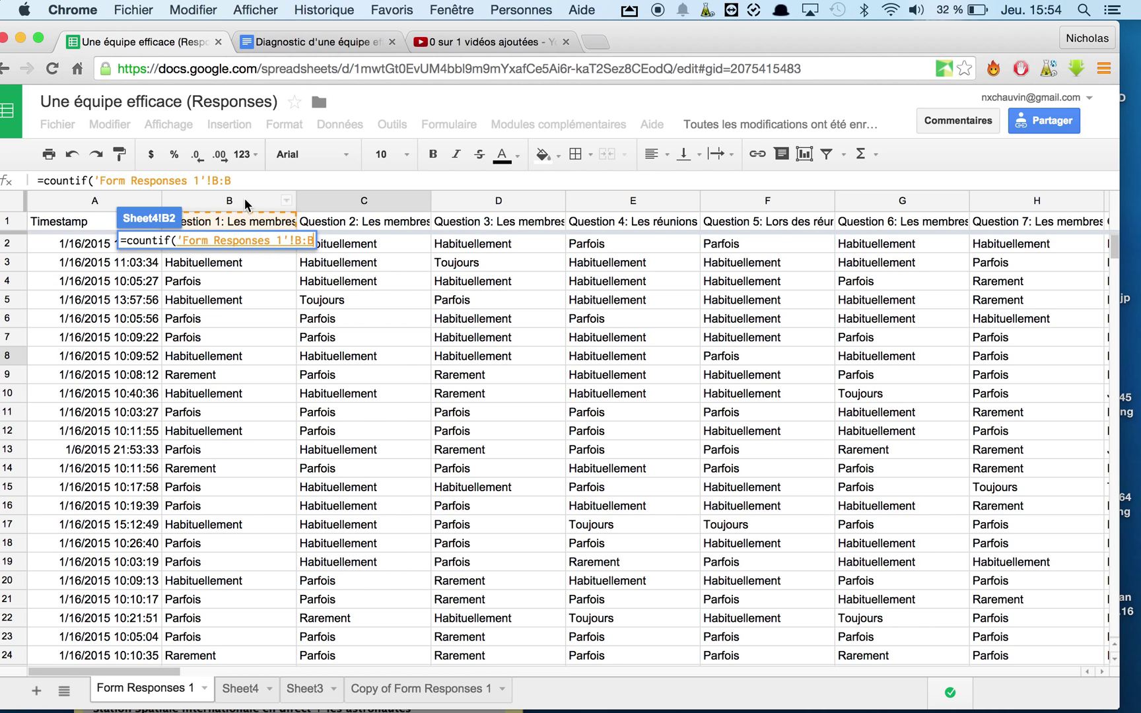
pyautogui.write(',"')
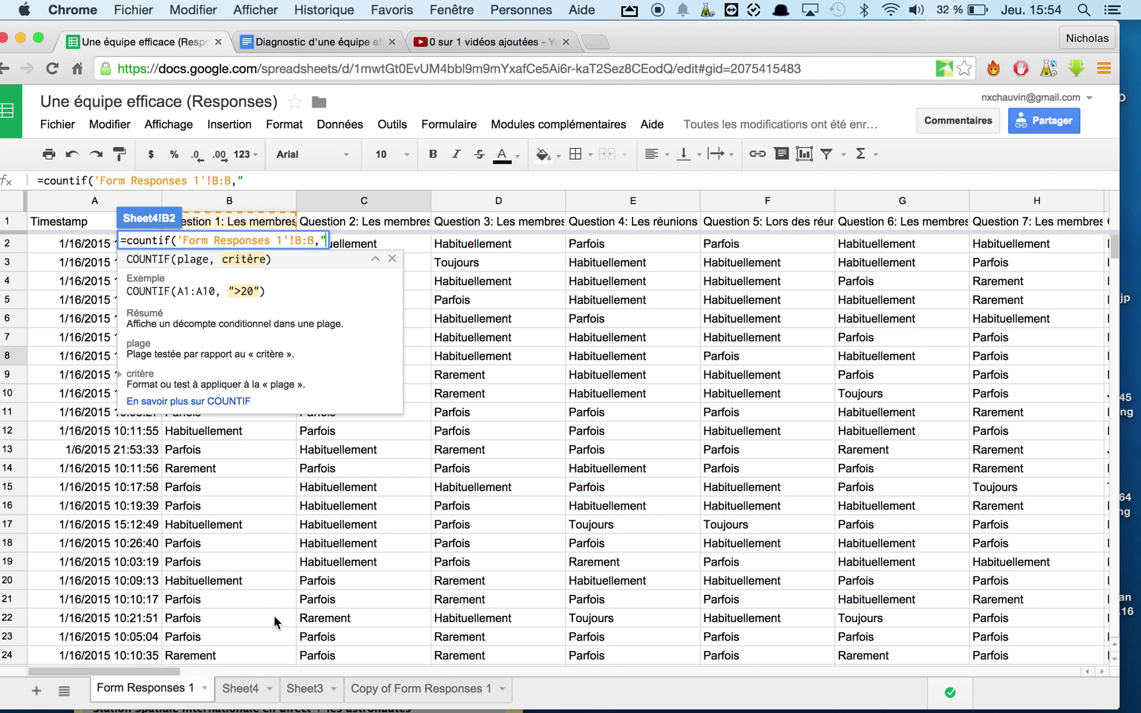
pyautogui.click(242, 688)
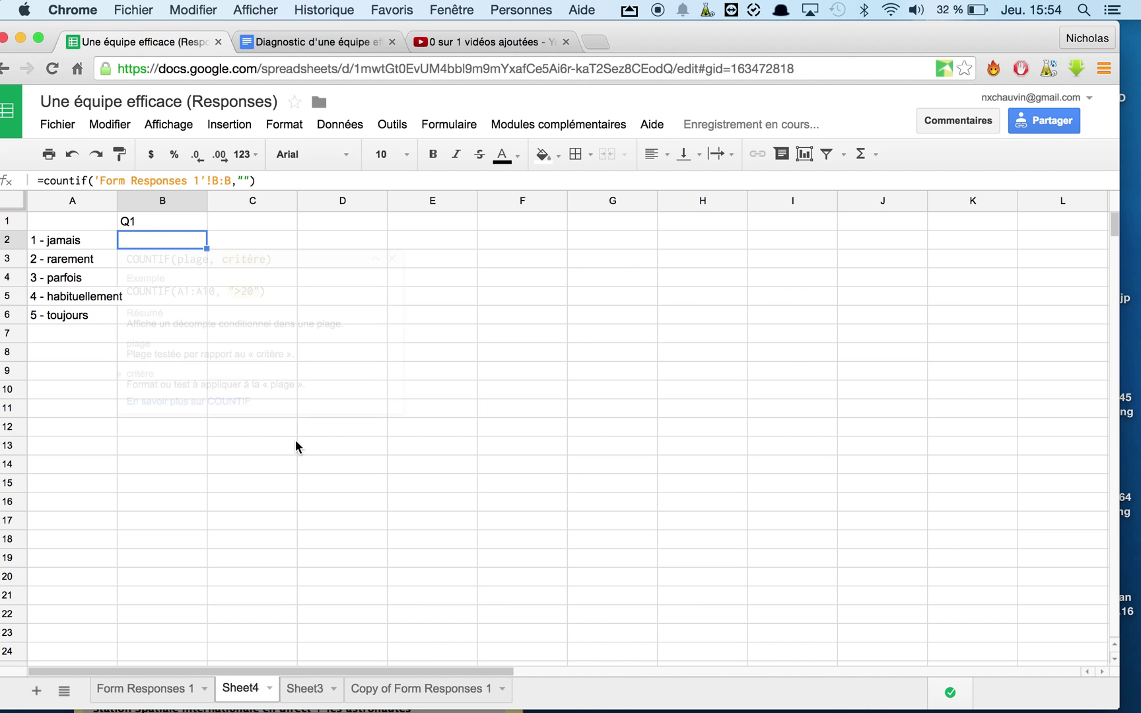
pyautogui.press('BackSpace')
pyautogui.press('BackSpace')
pyautogui.press('BackSpace')
pyautogui.press('BackSpace')
pyautogui.press('BackSpace')
pyautogui.press('BackSpace')
pyautogui.press('BackSpace')
pyautogui.press('BackSpace')
pyautogui.press('BackSpace')
pyautogui.press('BackSpace')
pyautogui.press('BackSpace')
pyautogui.press('BackSpace')
pyautogui.press('BackSpace')
pyautogui.press('BackSpace')
pyautogui.press('BackSpace')
pyautogui.press('BackSpace')
pyautogui.press('BackSpace')
pyautogui.press('BackSpace')
pyautogui.press('BackSpace')
pyautogui.press('BackSpace')
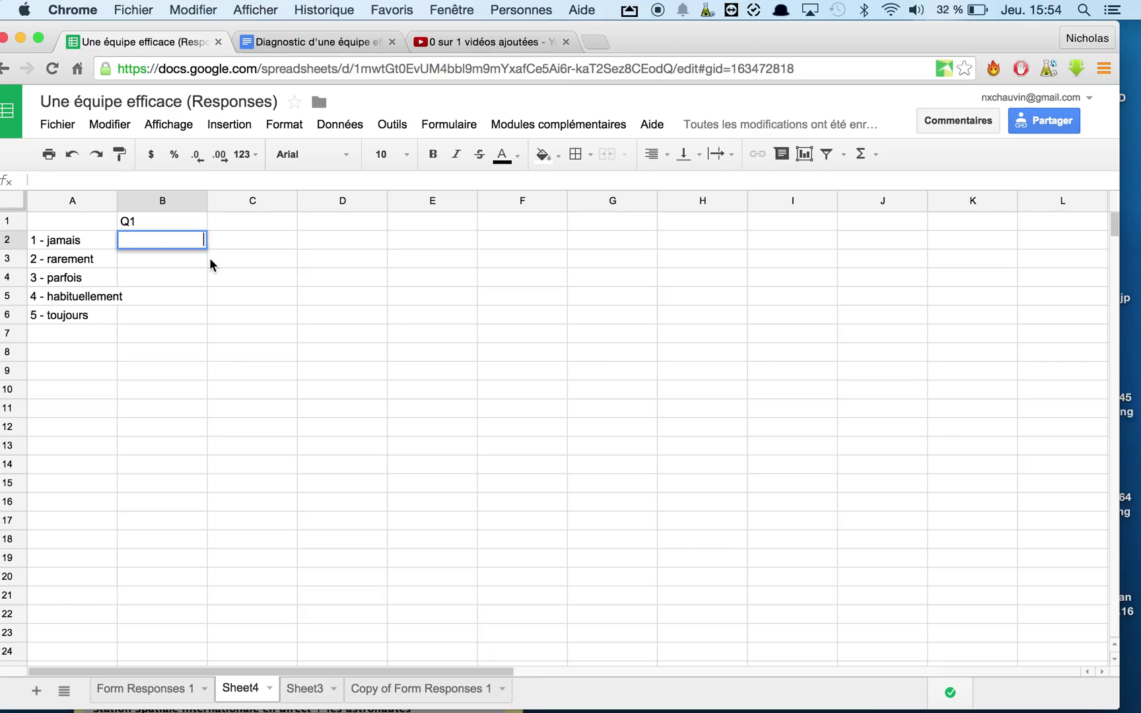
pyautogui.click(209, 264)
# Enter =countif('Form Responses 1'!B:B,"jamais") in B2 and fill it down to B6
pyautogui.click(173, 235)
pyautogui.write('=')
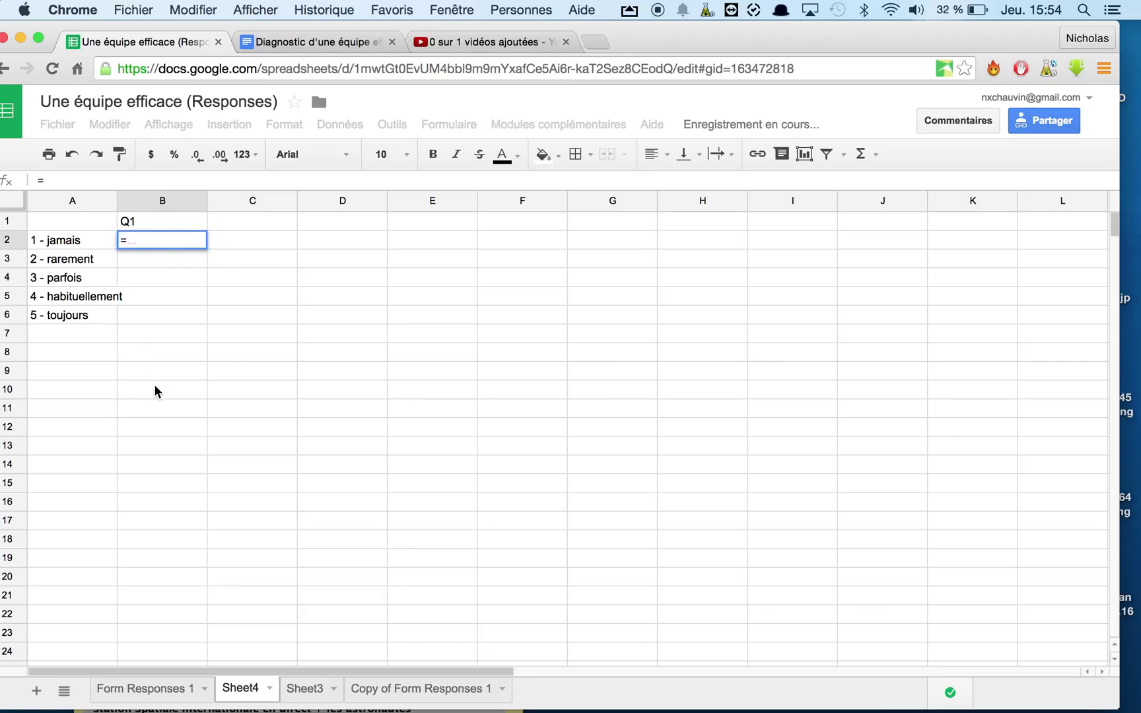
pyautogui.write('counti')
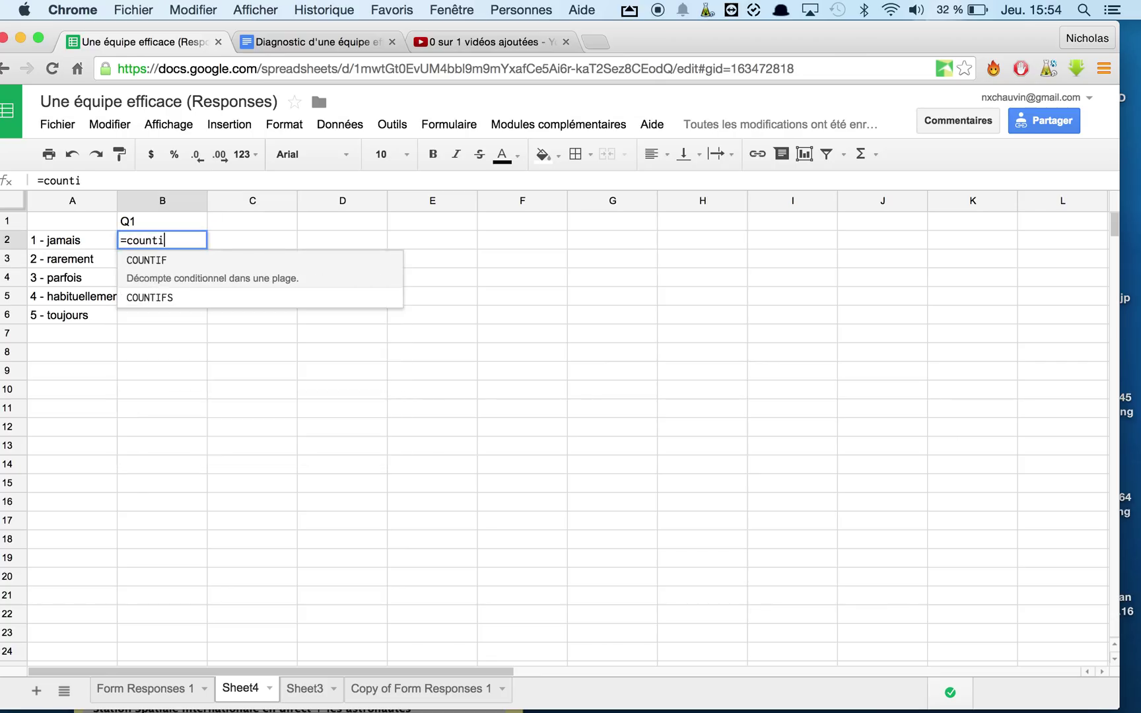
pyautogui.write('f(')
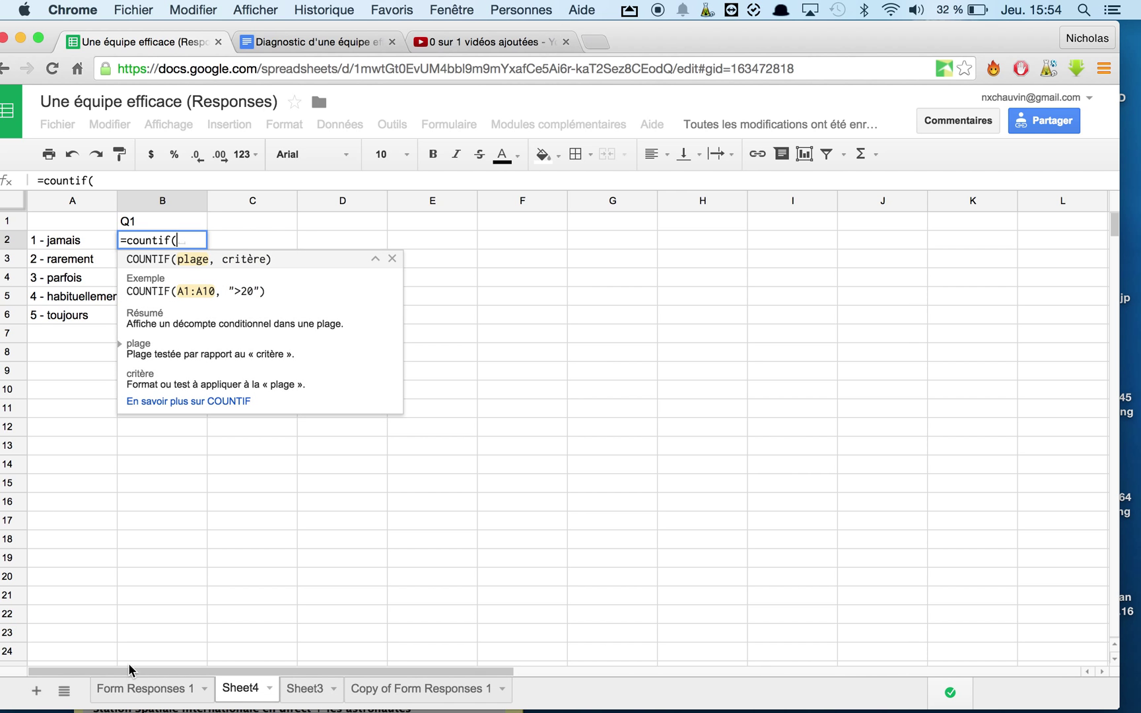
pyautogui.click(132, 689)
pyautogui.click(216, 202)
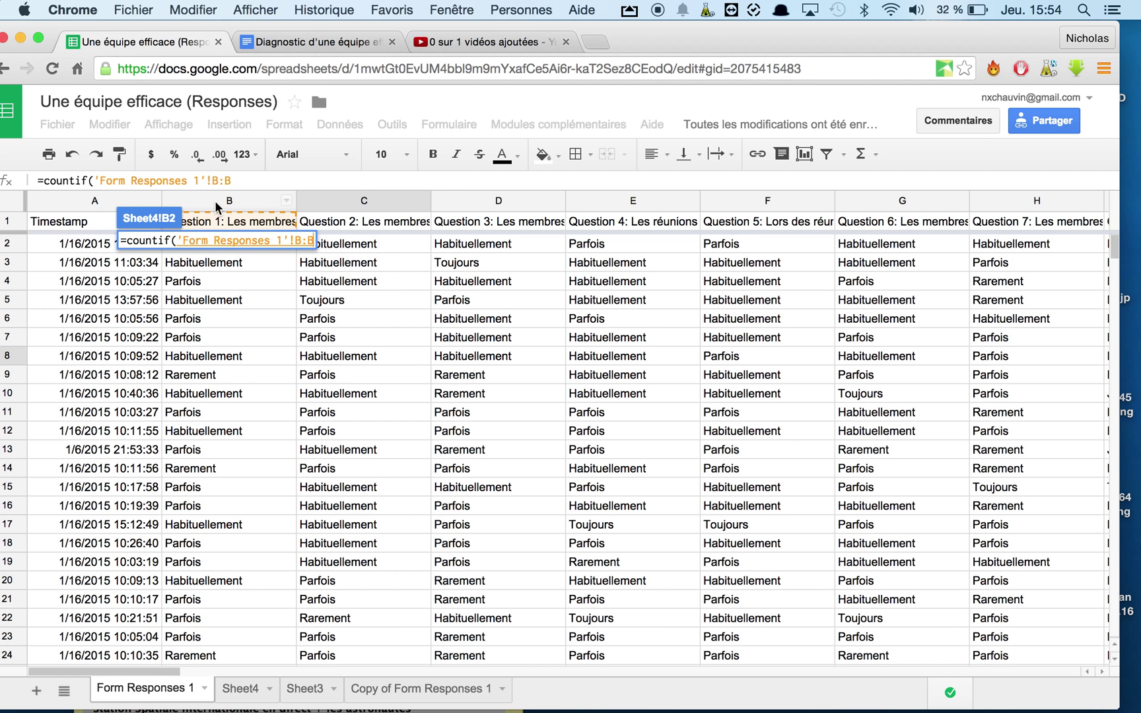
pyautogui.write(',"')
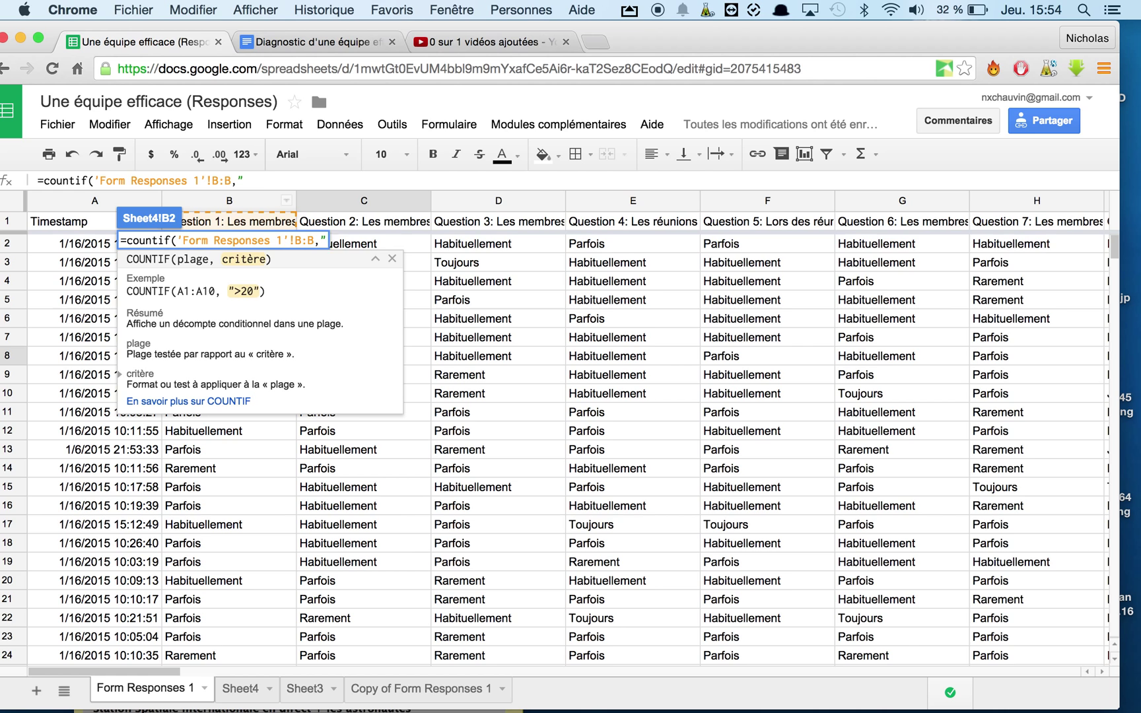
pyautogui.write('jamais"')
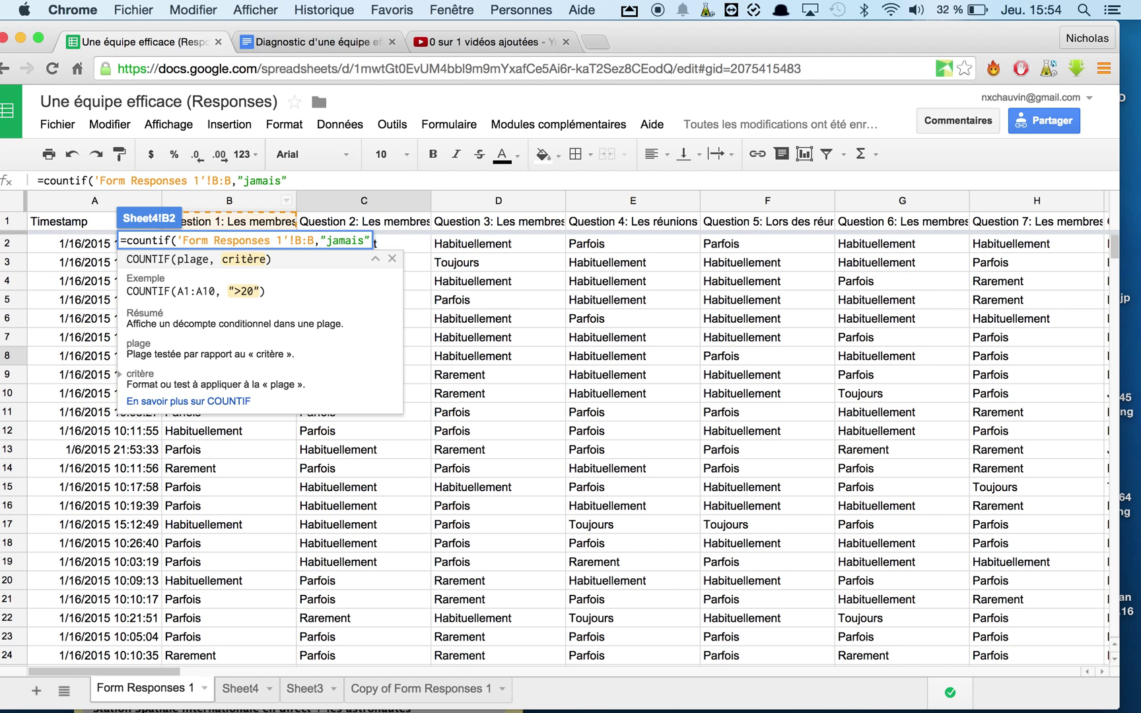
pyautogui.press('Return')
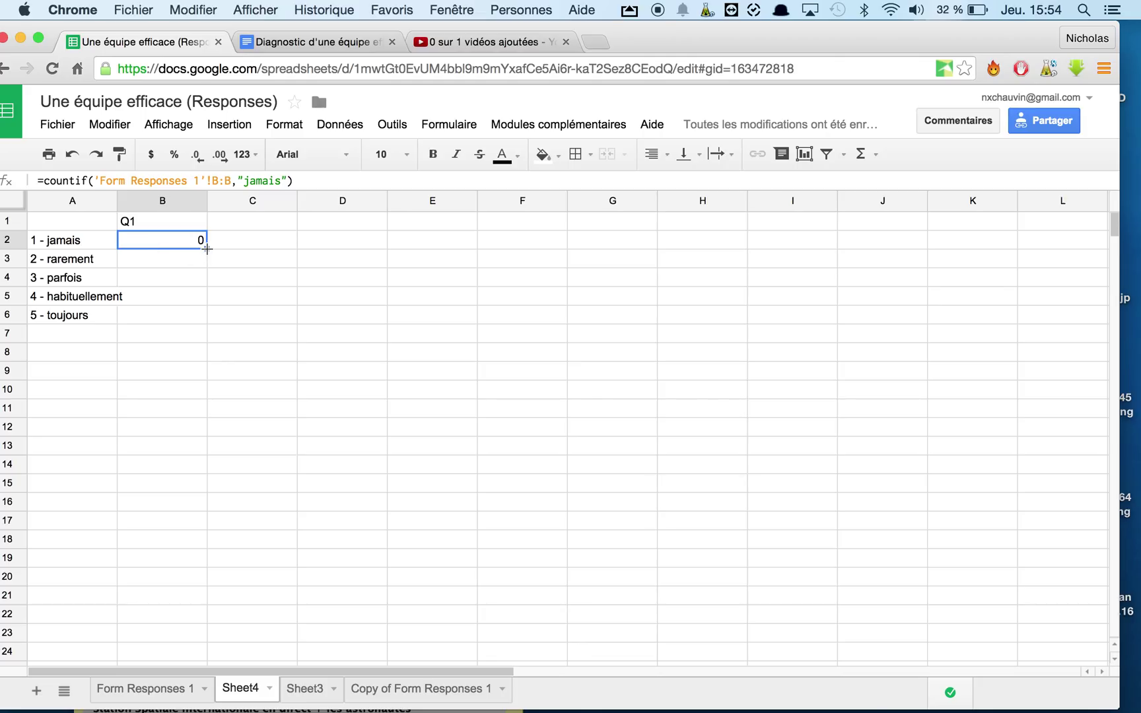
pyautogui.moveTo(207, 248); pyautogui.dragTo(199, 317)
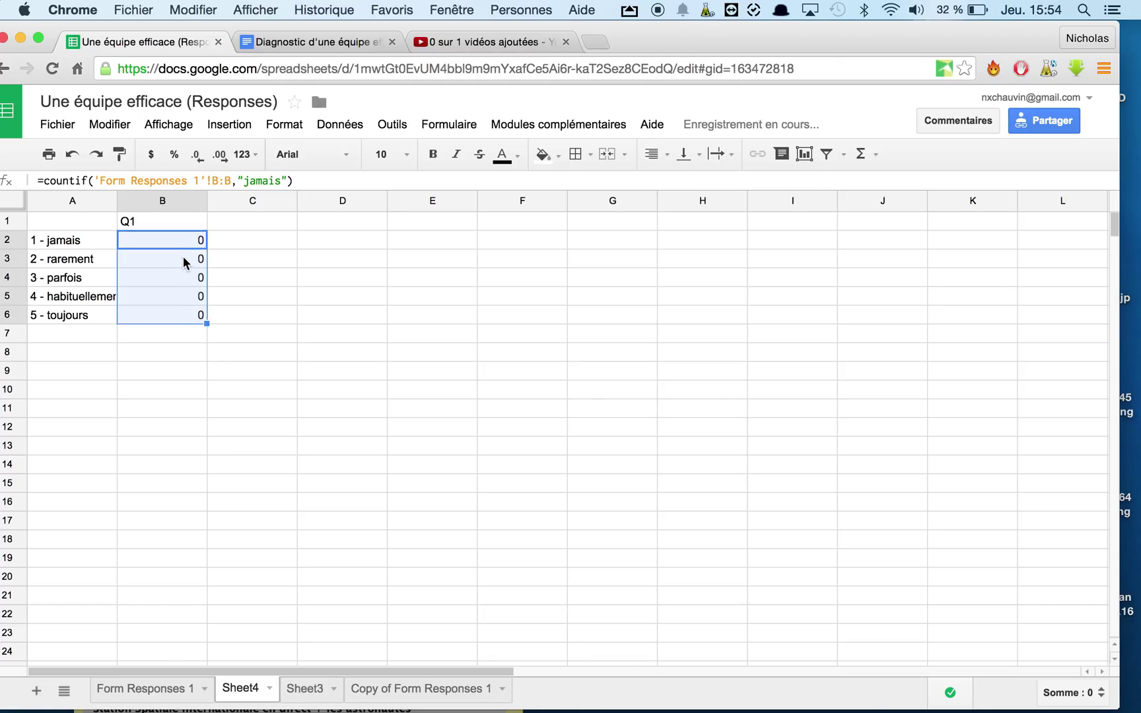
pyautogui.doubleClick(187, 258)
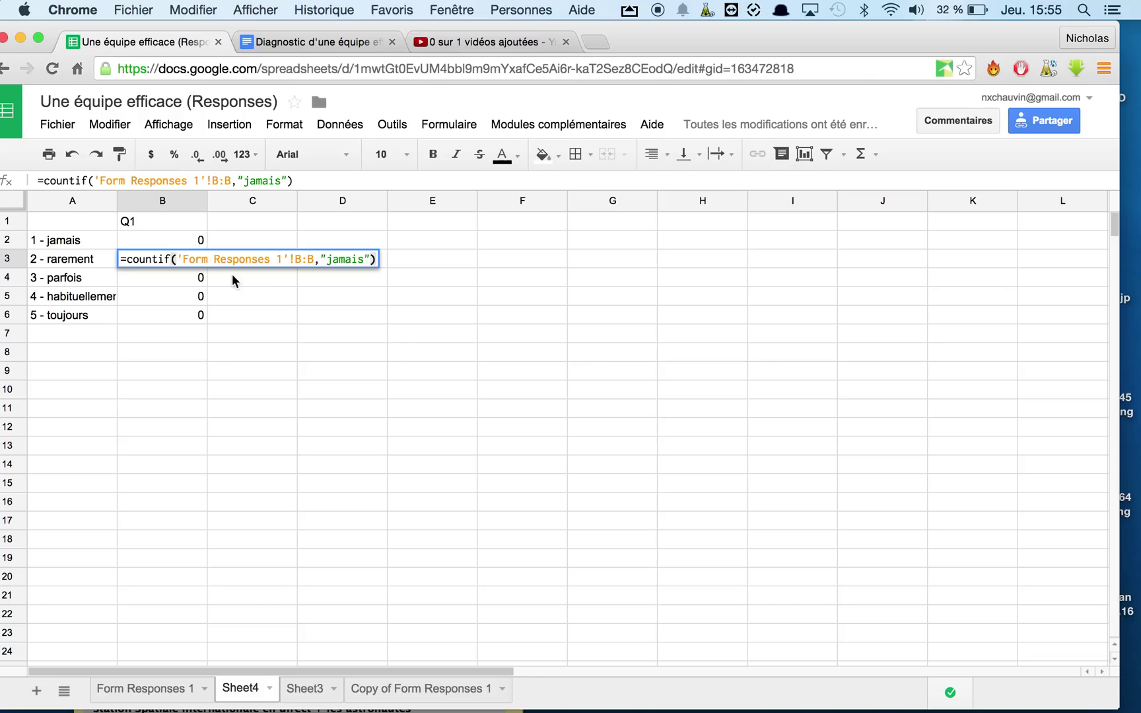
pyautogui.moveTo(326, 258); pyautogui.dragTo(365, 258)
pyautogui.press('BackSpace')
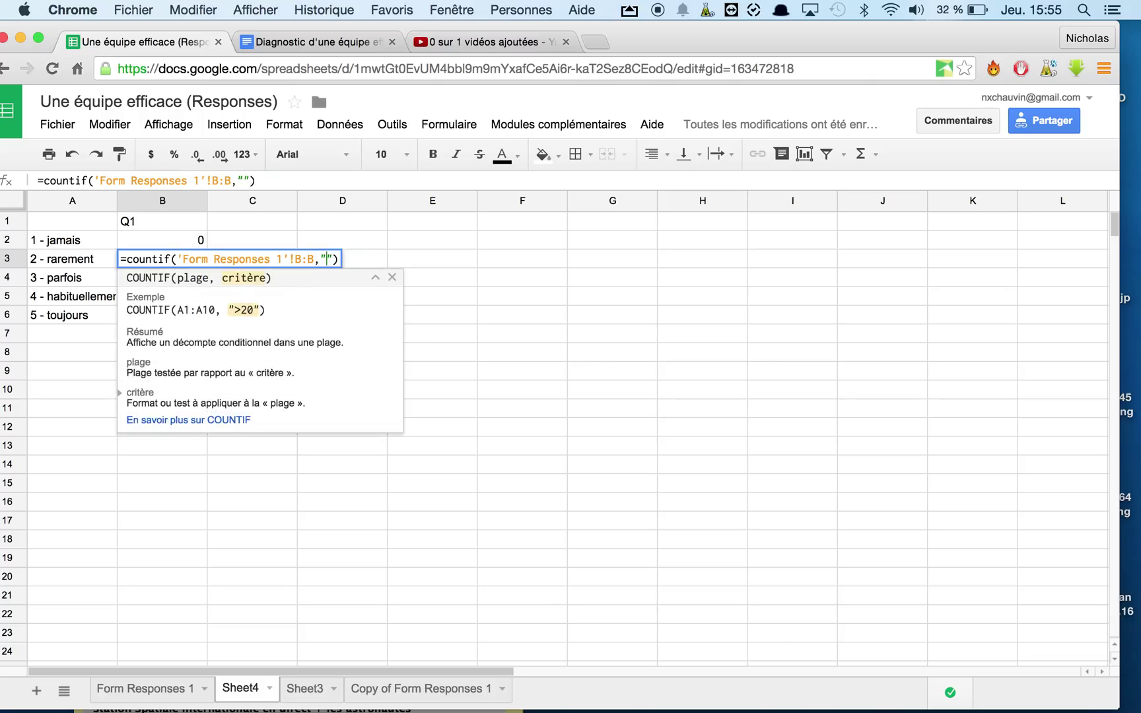
pyautogui.click(362, 259)
pyautogui.press('super+z')
pyautogui.press('super+z')
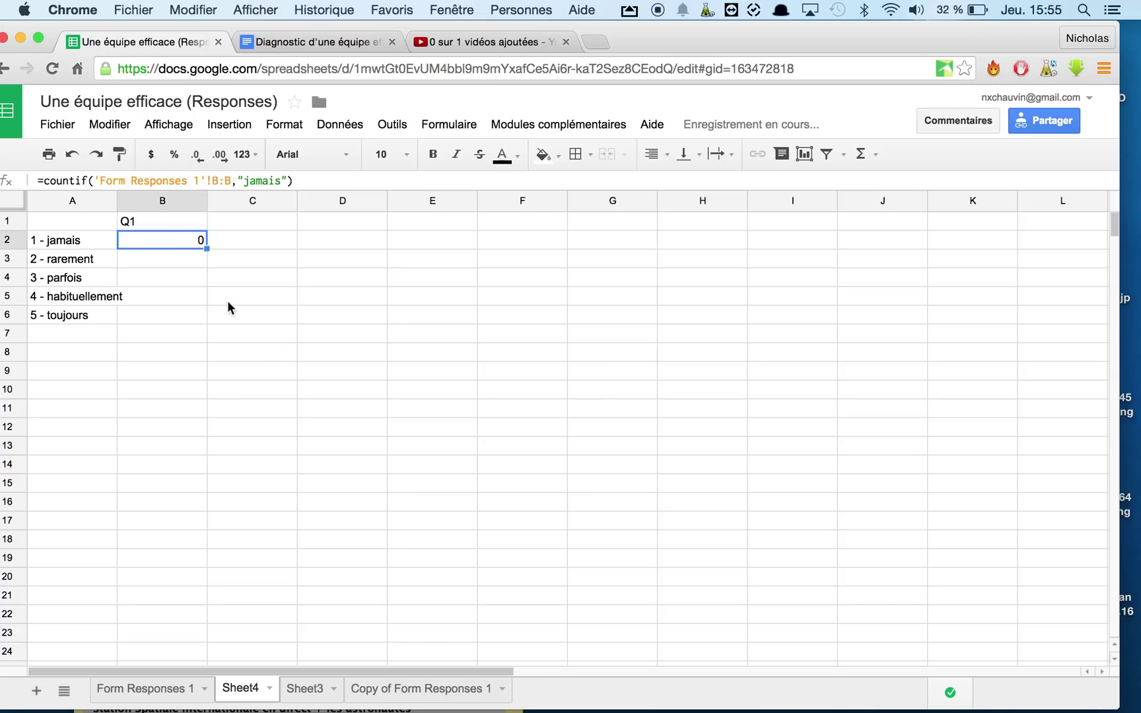
pyautogui.moveTo(206, 248); pyautogui.dragTo(199, 315)
pyautogui.click(183, 264)
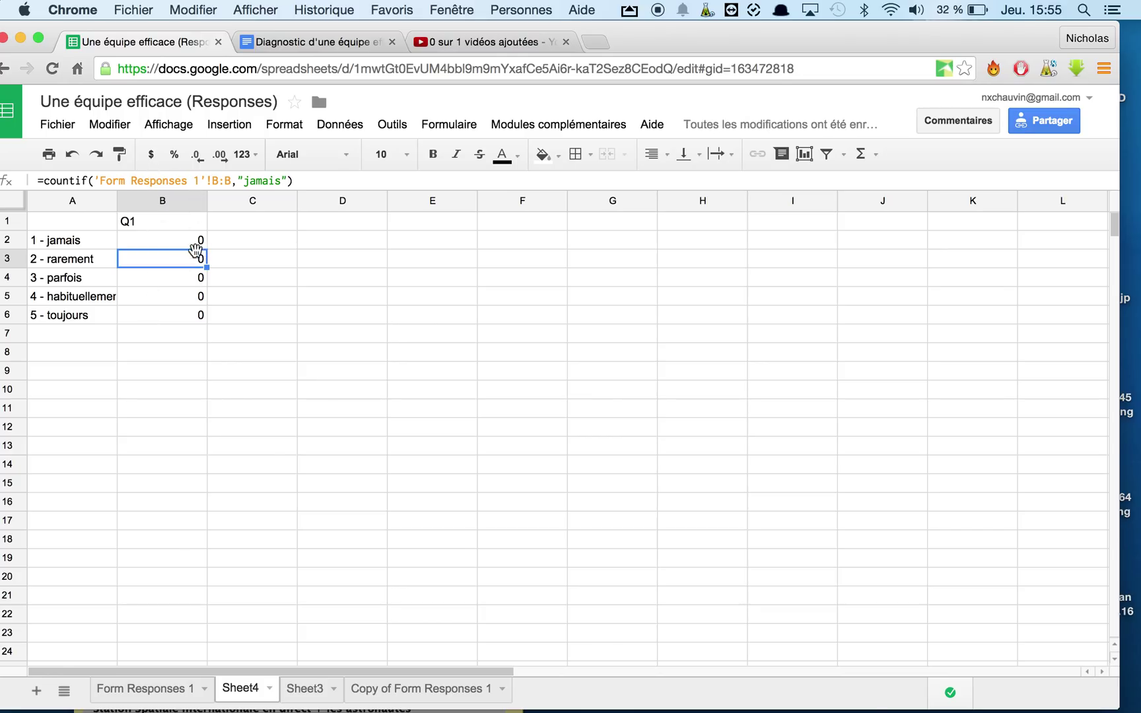
pyautogui.click(261, 179)
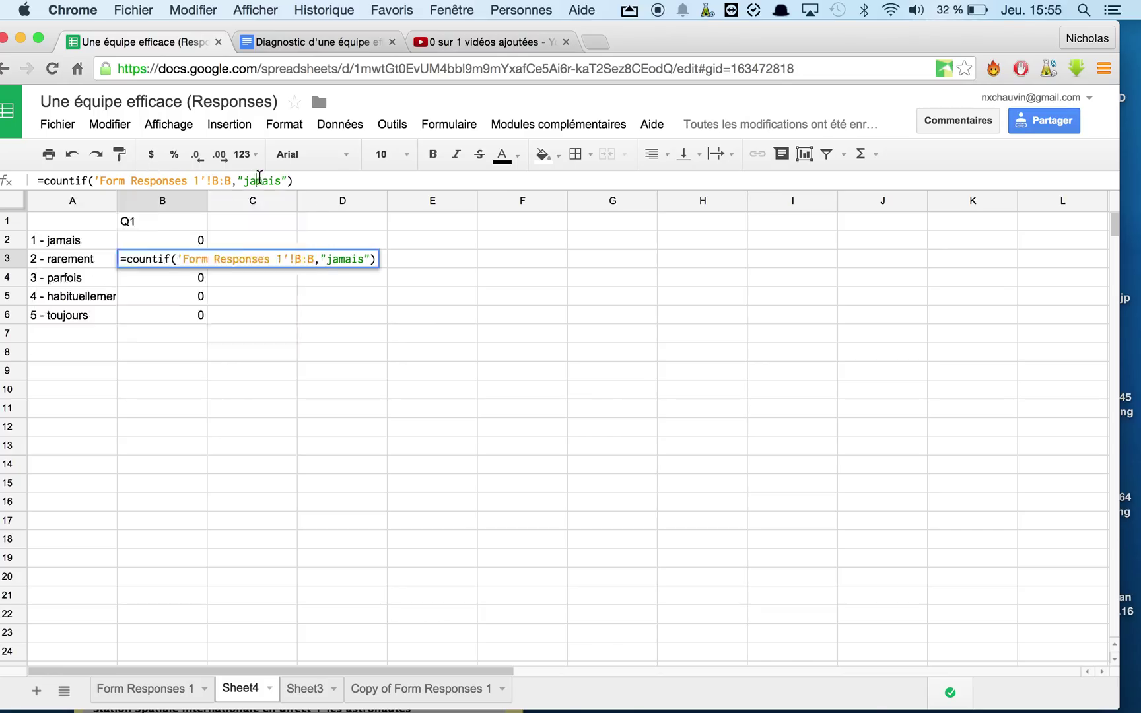
pyautogui.moveTo(284, 180); pyautogui.dragTo(247, 181)
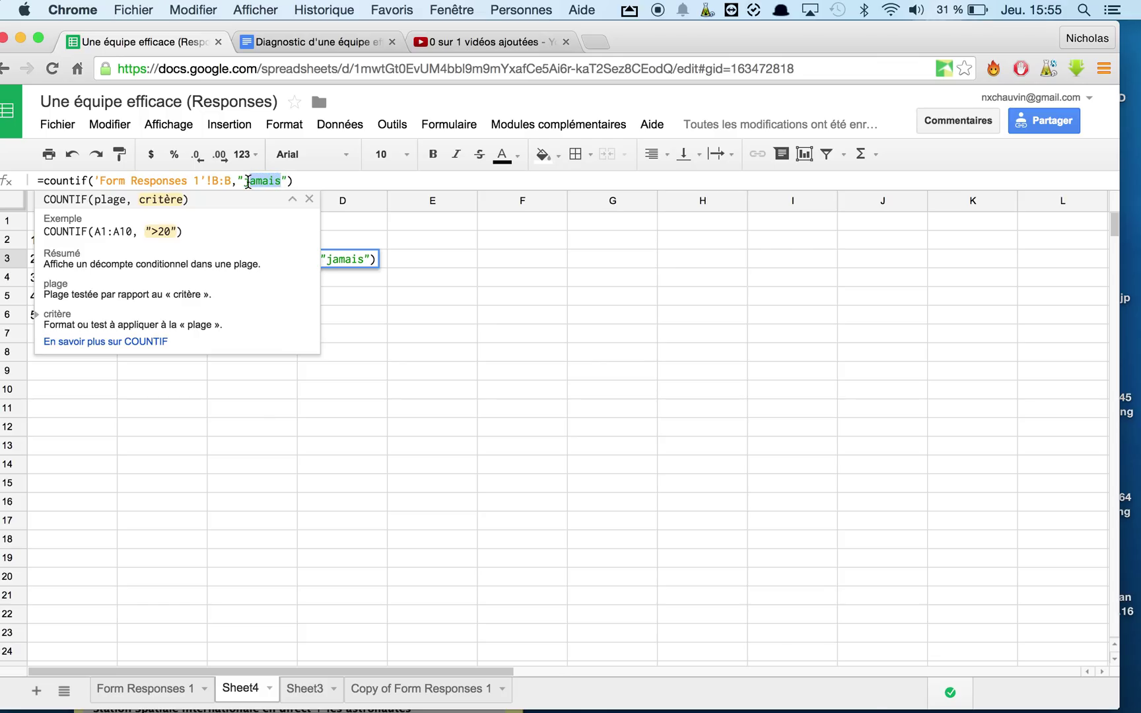
# Change the COUNTIF criterion to "rarement" in B3 and "parfois" in B4
pyautogui.press('BackSpace')
pyautogui.press('BackSpace')
pyautogui.write('ar')
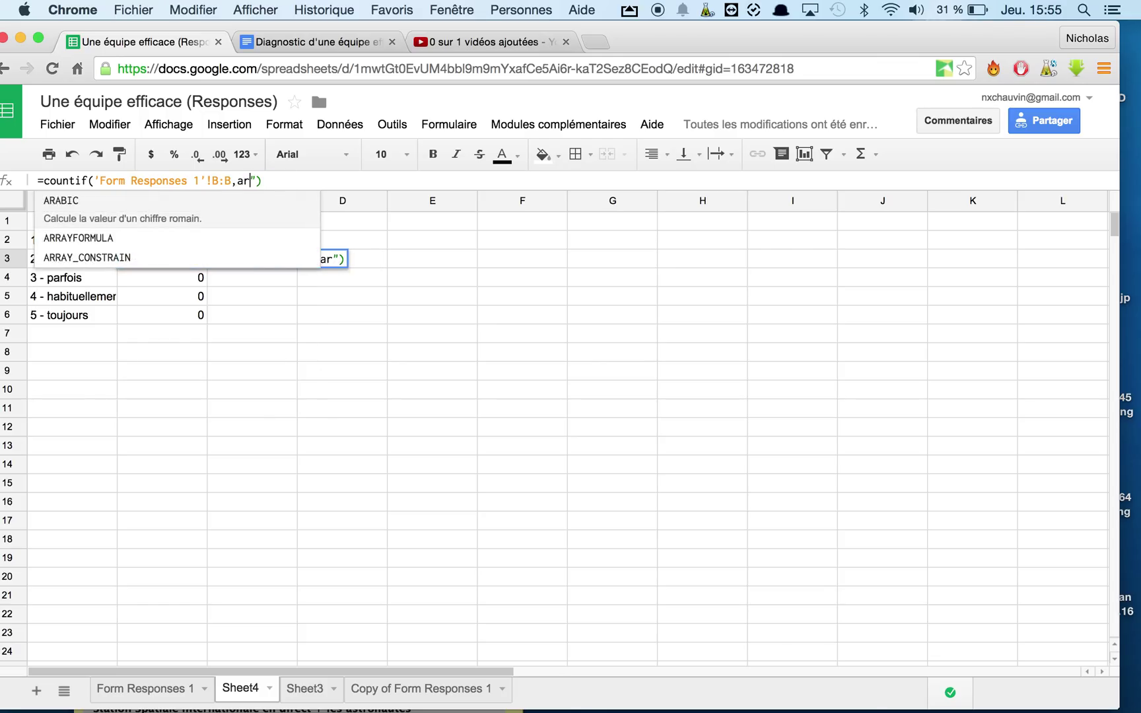
pyautogui.press('BackSpace')
pyautogui.press('BackSpace')
pyautogui.write('ra')
pyautogui.press('BackSpace')
pyautogui.press('BackSpace')
pyautogui.write('"ra')
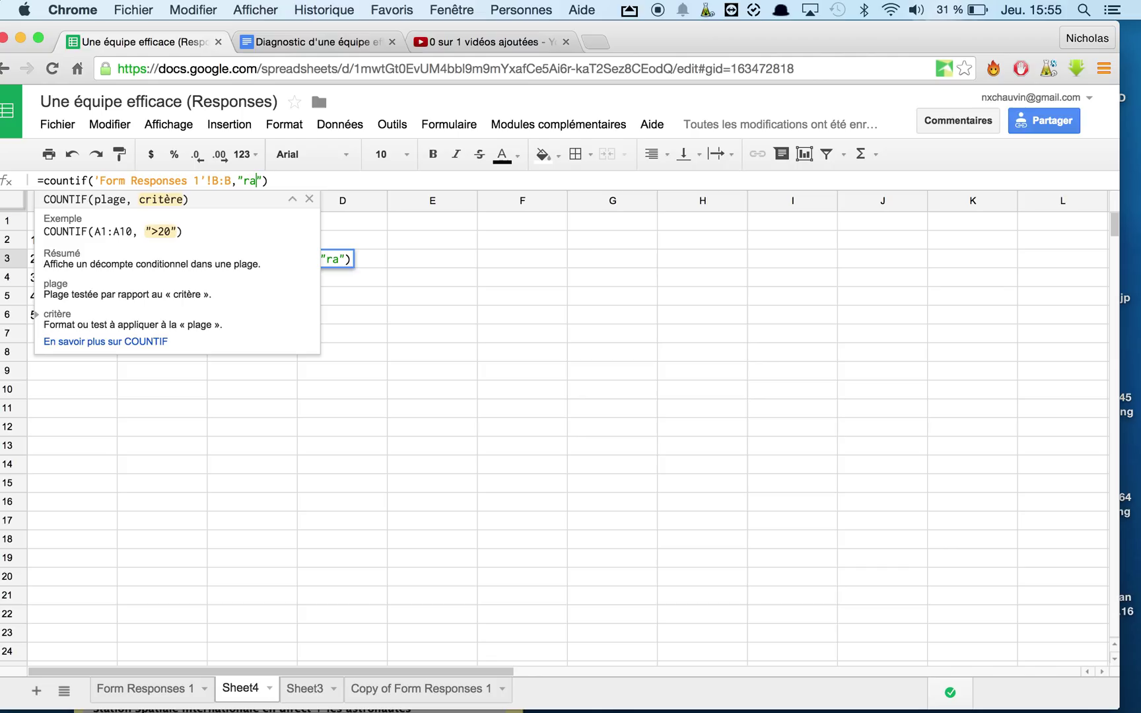
pyautogui.write('rement')
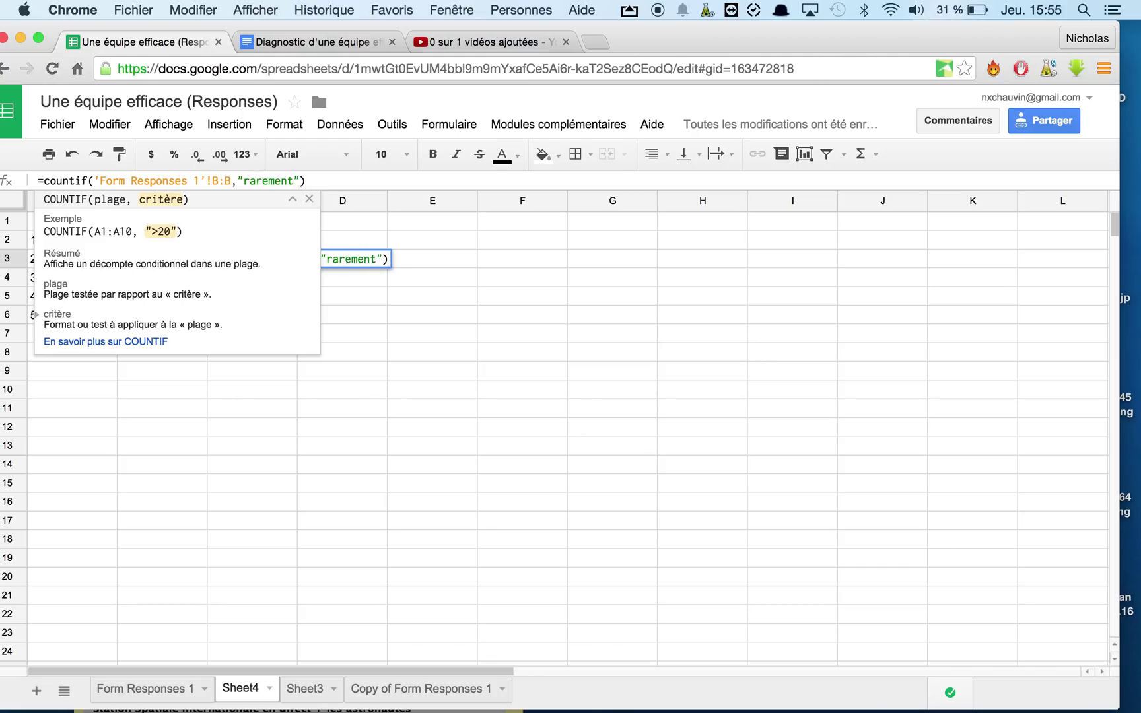
pyautogui.press('Return')
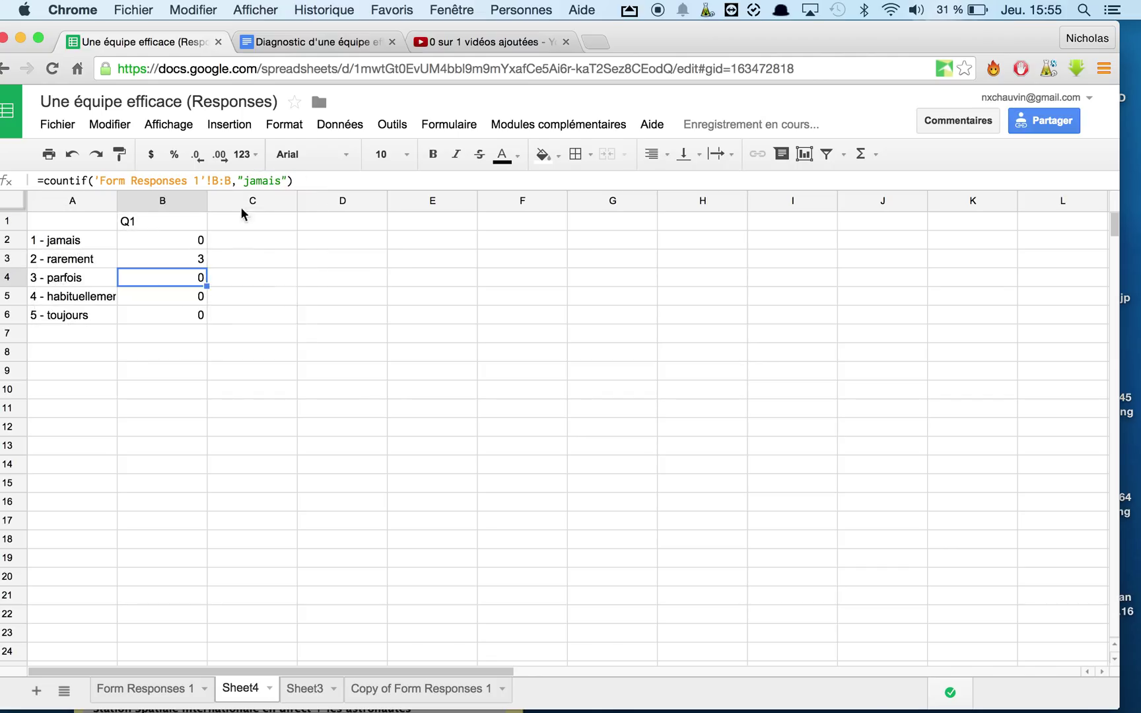
pyautogui.doubleClick(189, 285)
pyautogui.moveTo(325, 278); pyautogui.dragTo(362, 273)
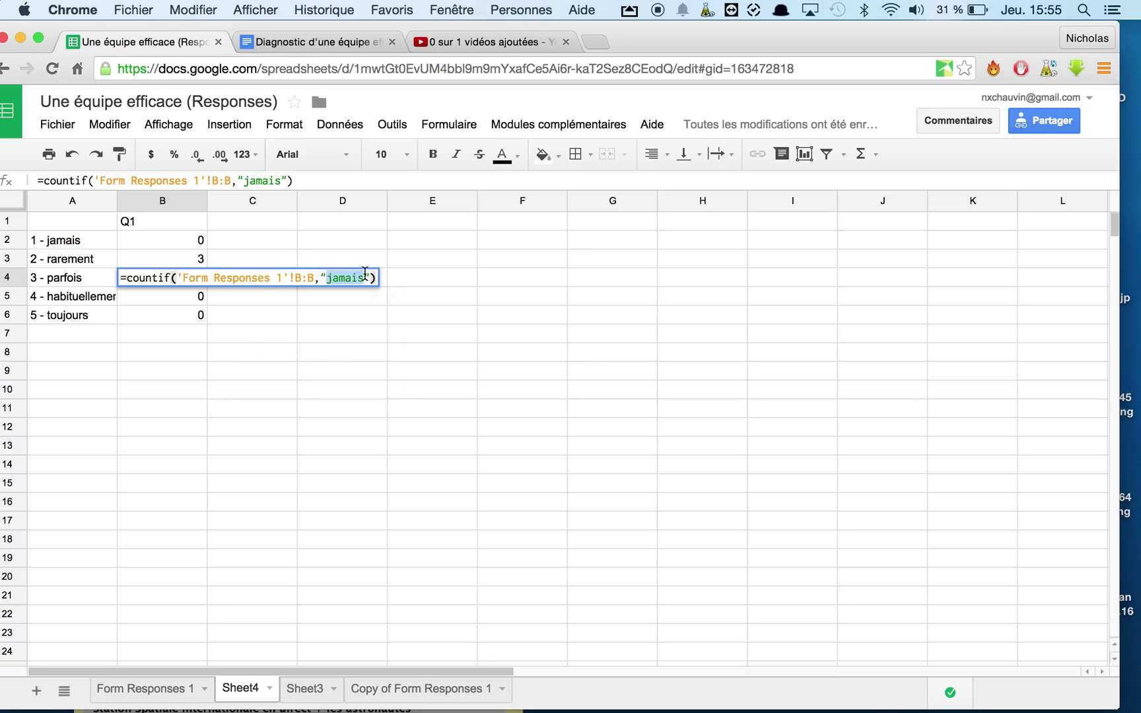
pyautogui.write('parfois')
pyautogui.press('Return')
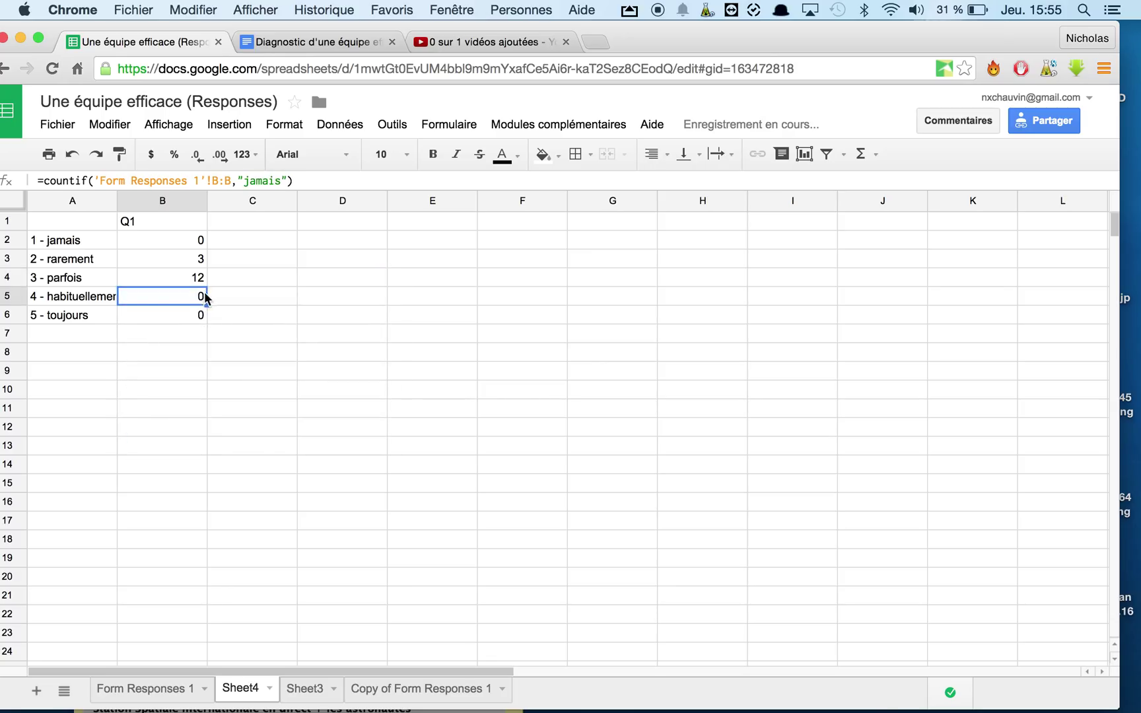
# Change the criterion to "habituellement" in B5 and "toujours" in B6, giving 11 and 1
pyautogui.doubleClick(203, 299)
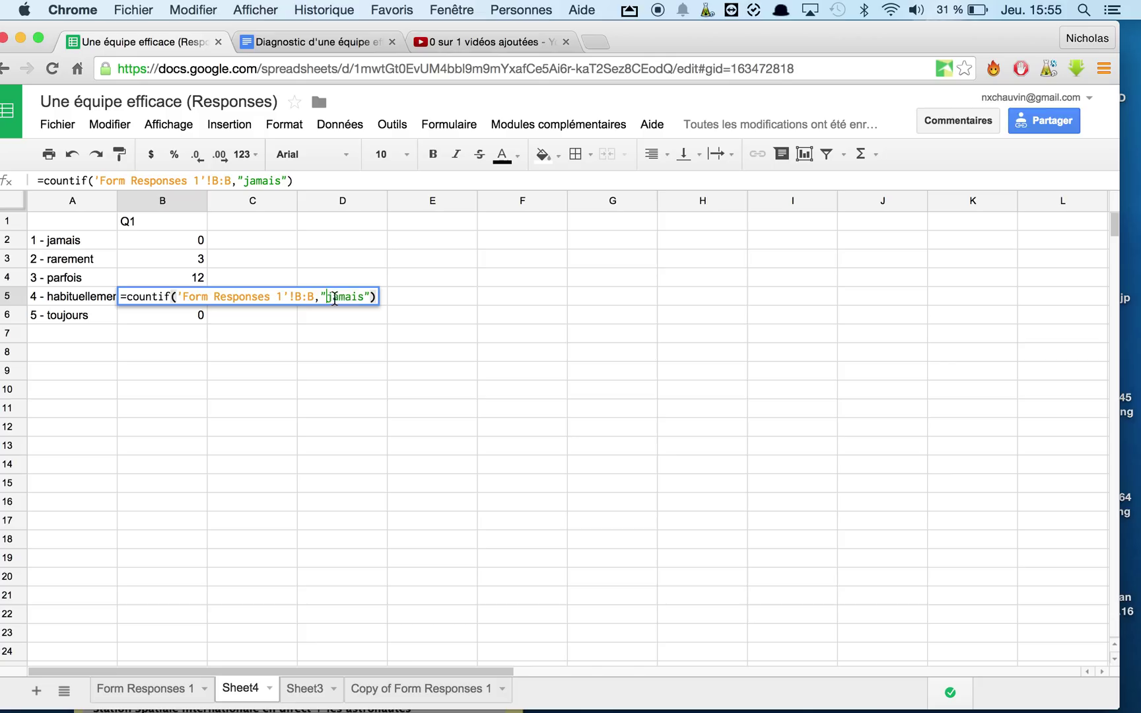
pyautogui.moveTo(326, 297); pyautogui.dragTo(364, 297)
pyautogui.write('habitue')
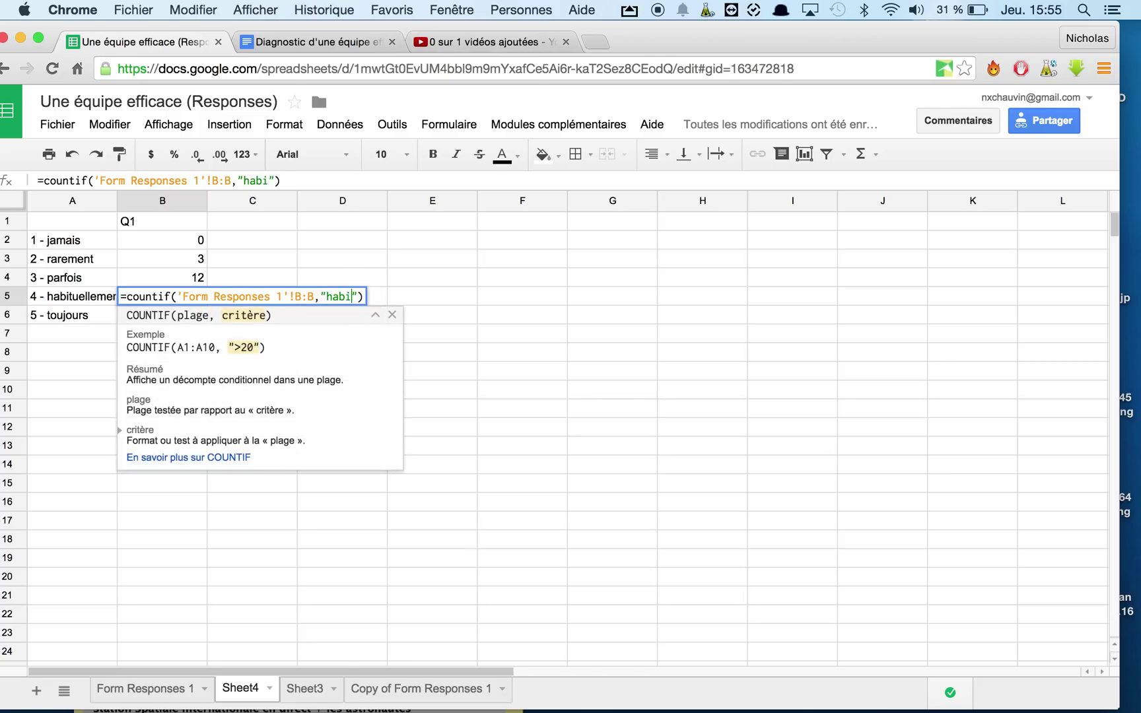
pyautogui.write('llement')
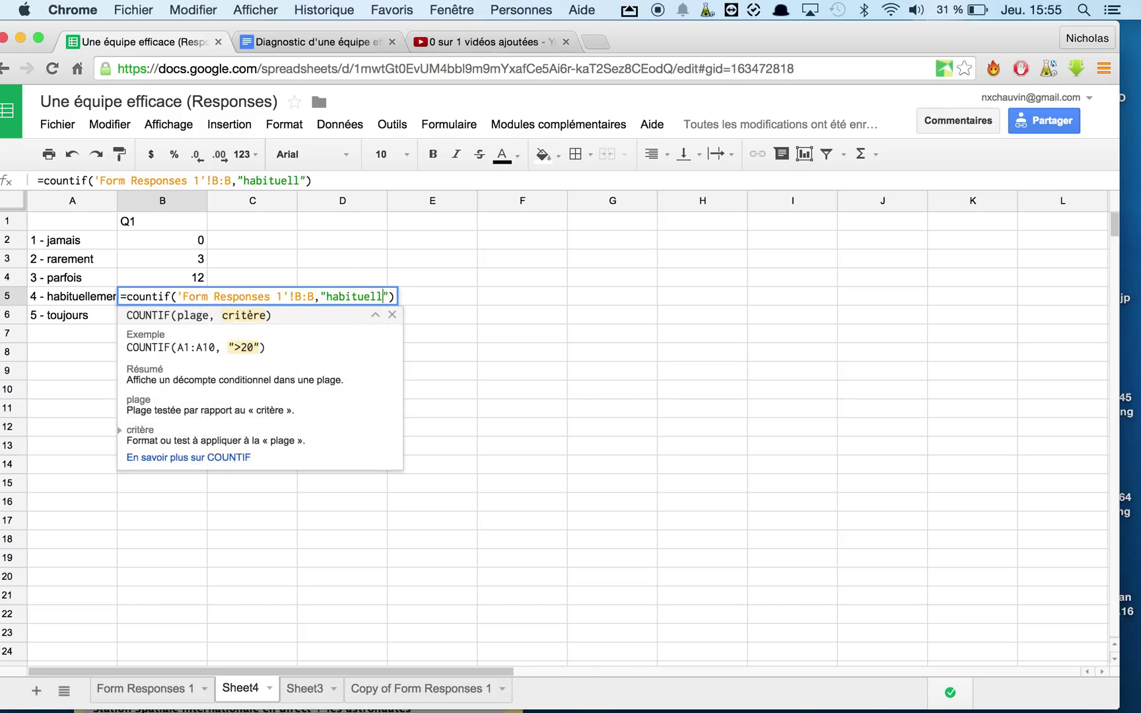
pyautogui.press('Return')
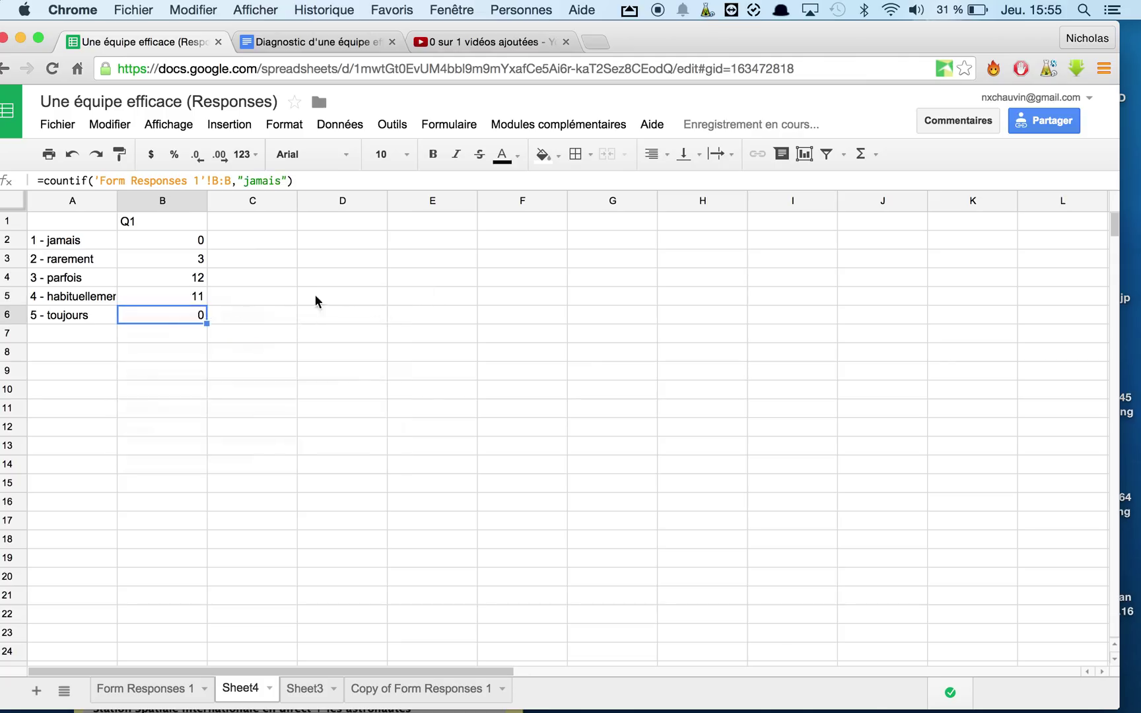
pyautogui.doubleClick(193, 320)
pyautogui.moveTo(329, 315); pyautogui.dragTo(364, 311)
pyautogui.write('toujours')
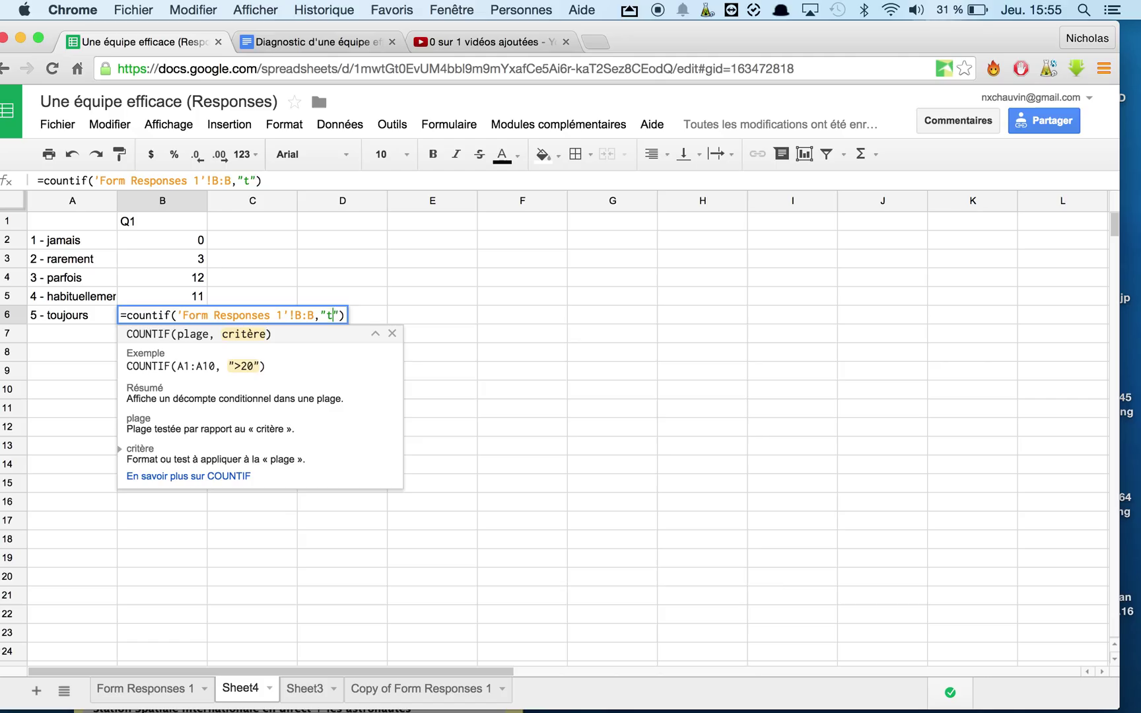
pyautogui.press('Return')
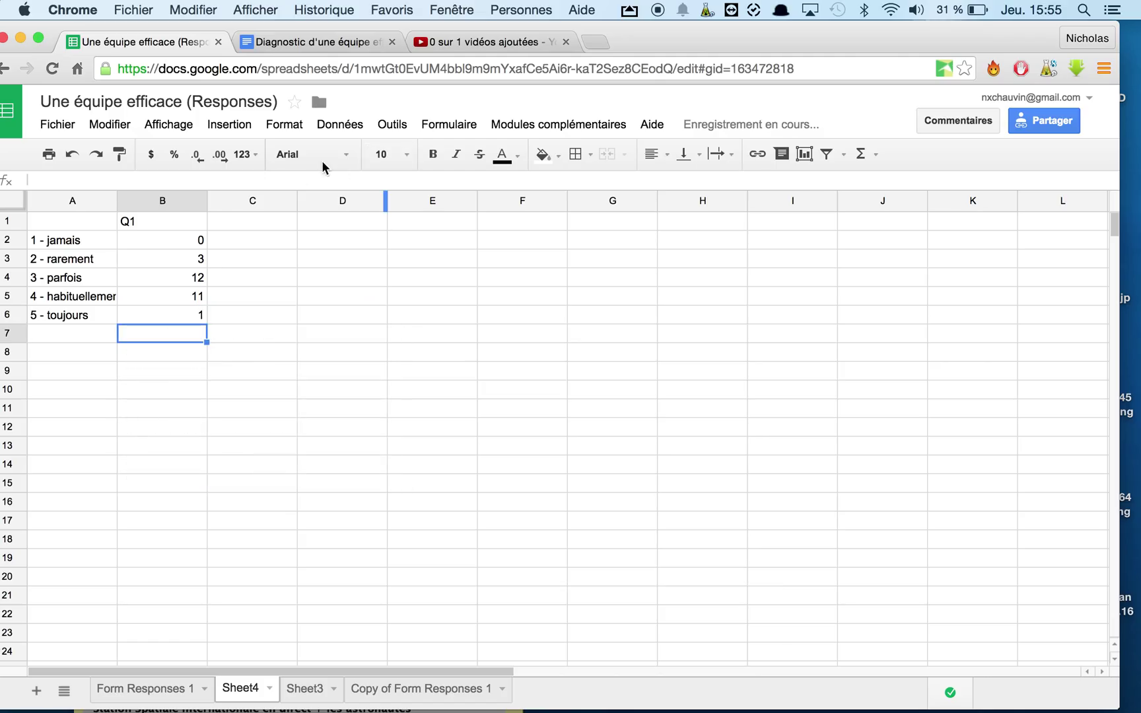
pyautogui.click(308, 43)
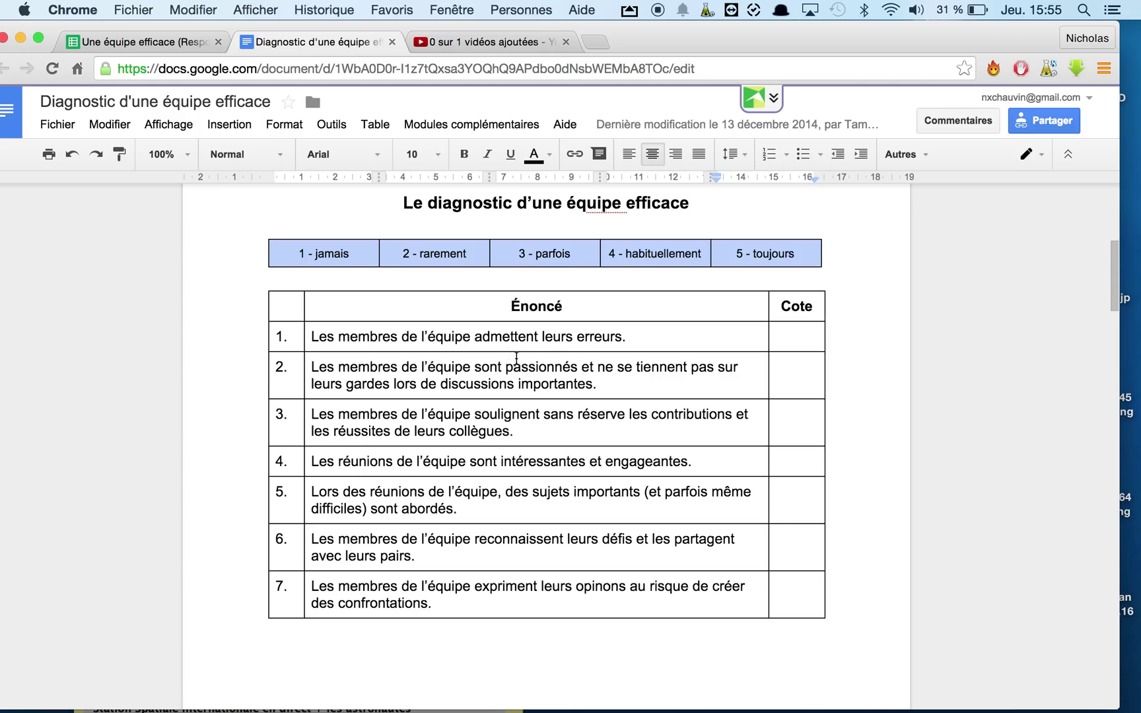
pyautogui.click(139, 42)
# Label A7 Points and start B7's formula as =sum(B2*1+B3*2+B4*3), showing 42
pyautogui.click(82, 333)
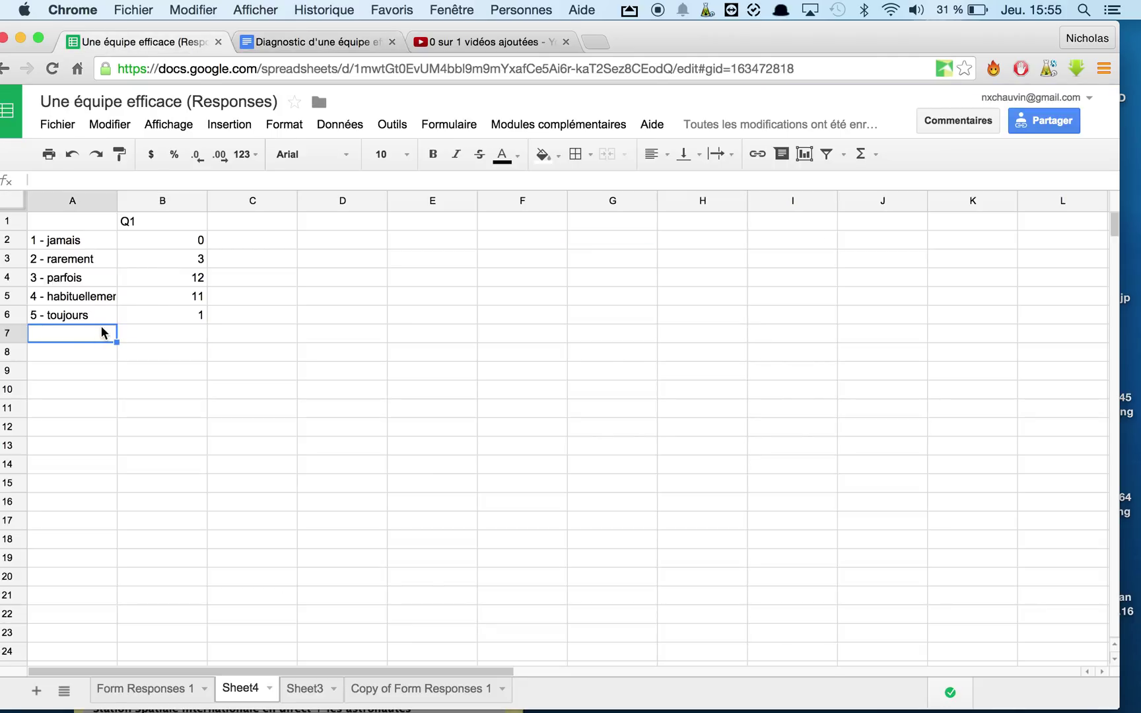
pyautogui.write('Points')
pyautogui.press('Tab')
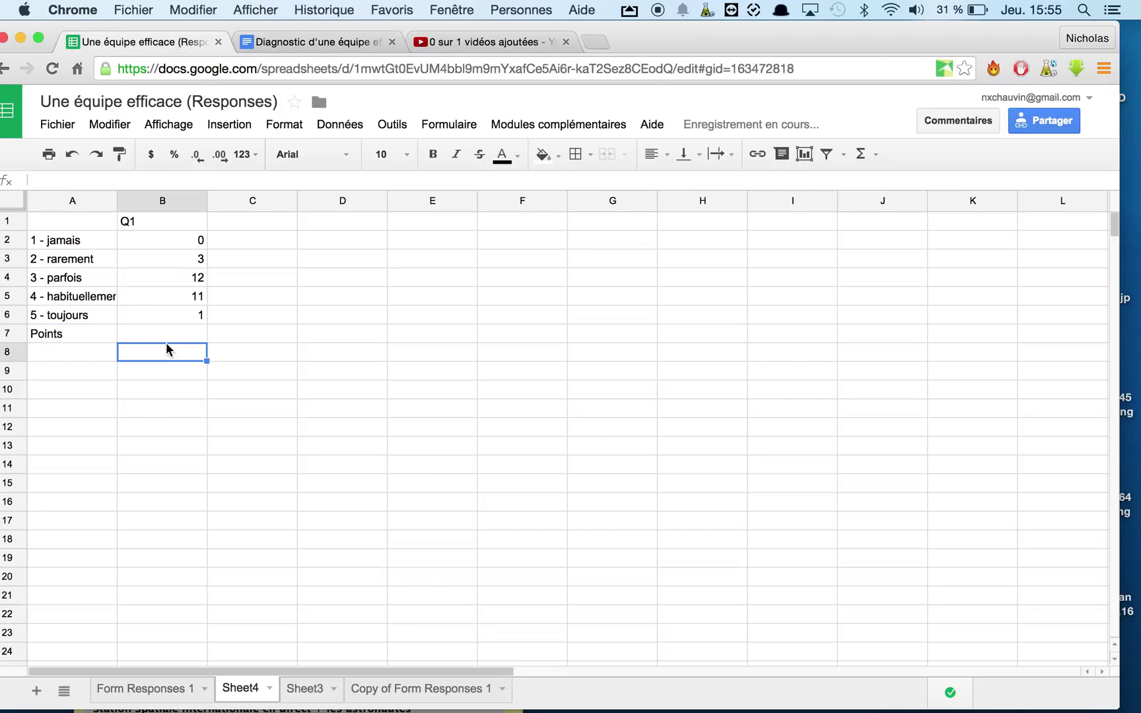
pyautogui.write('=')
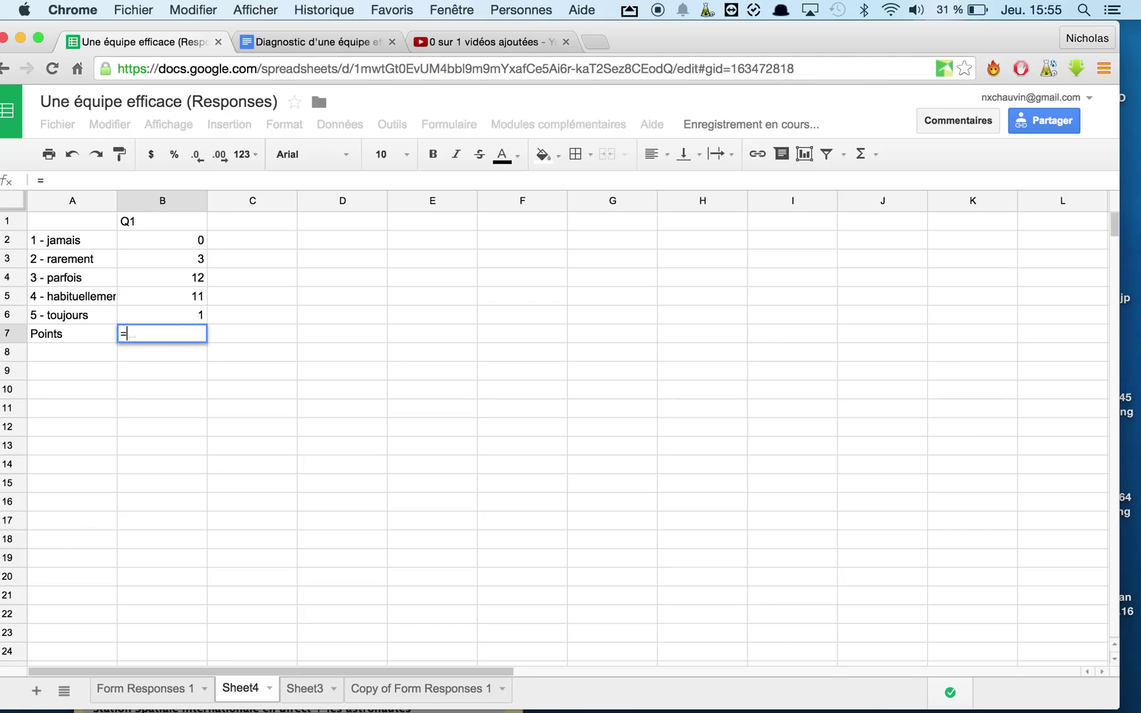
pyautogui.write('sum')
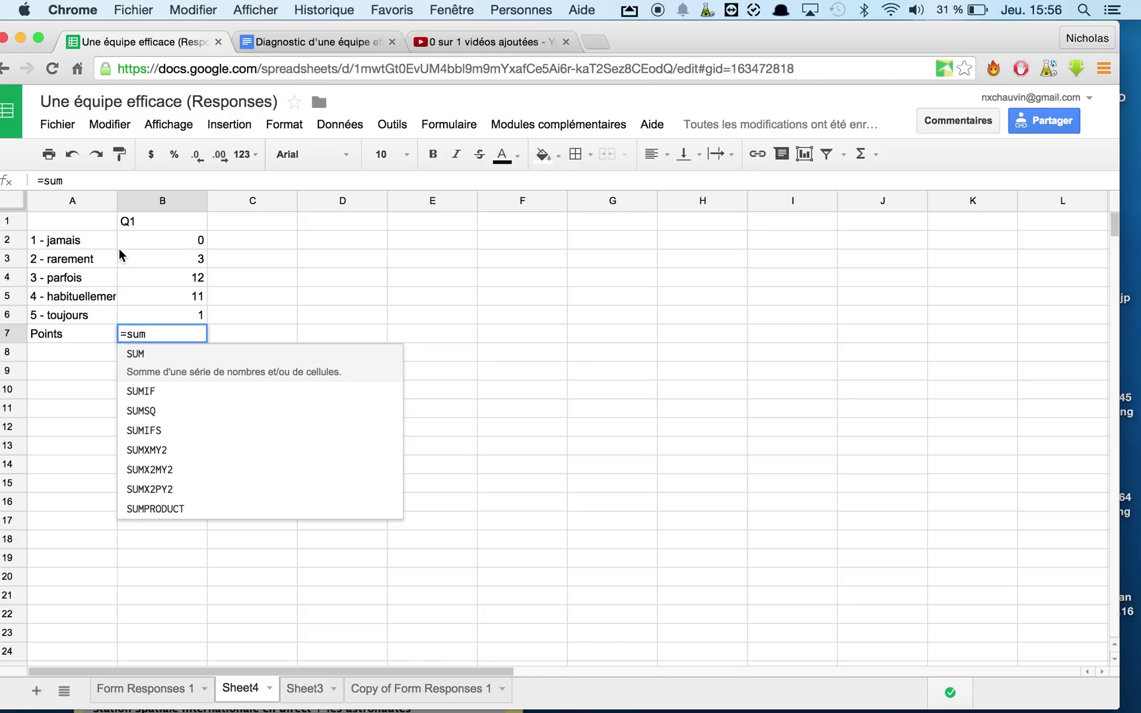
pyautogui.write('(')
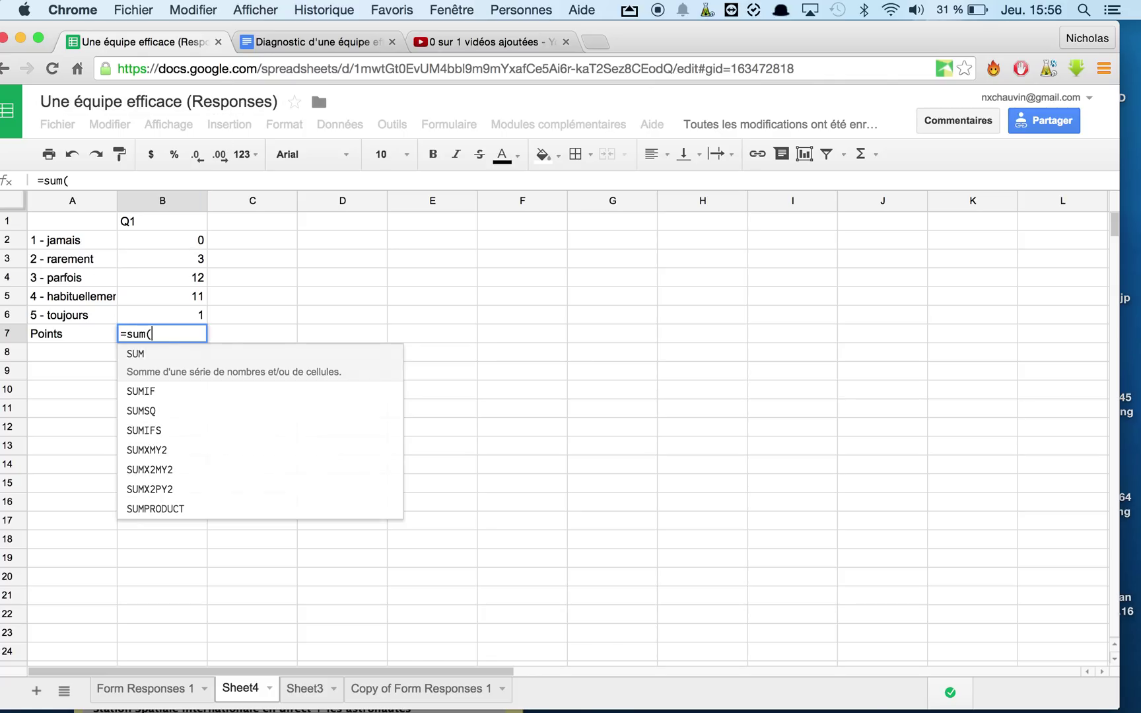
pyautogui.click(169, 240)
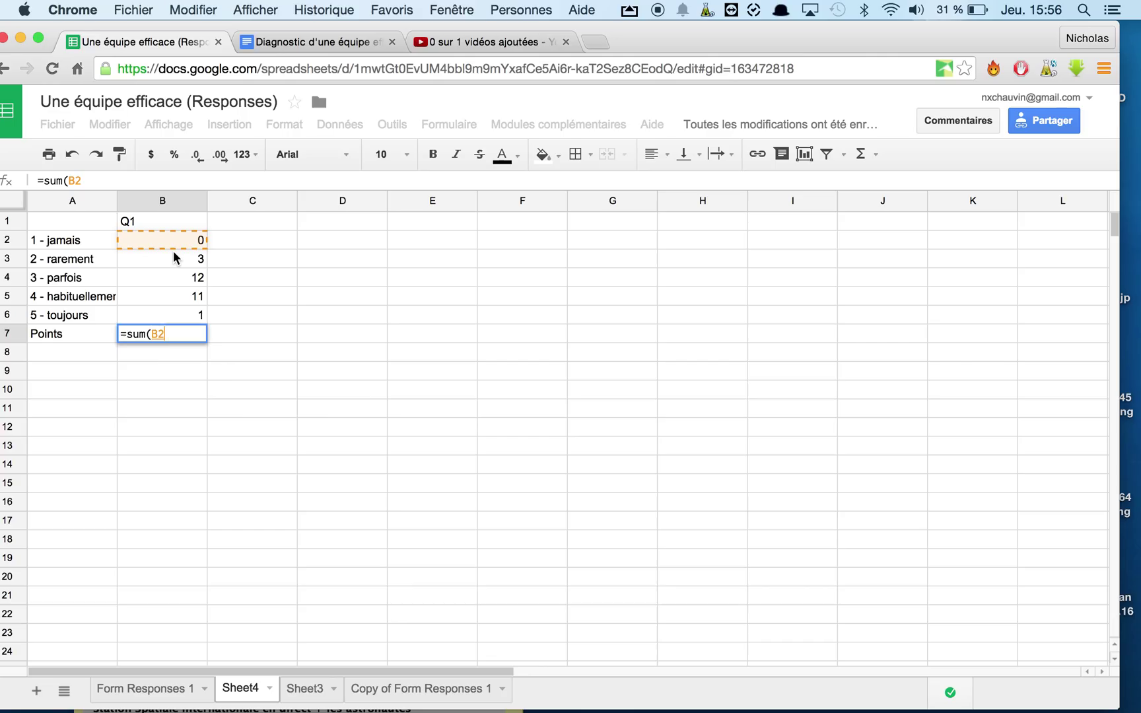
pyautogui.write('*1')
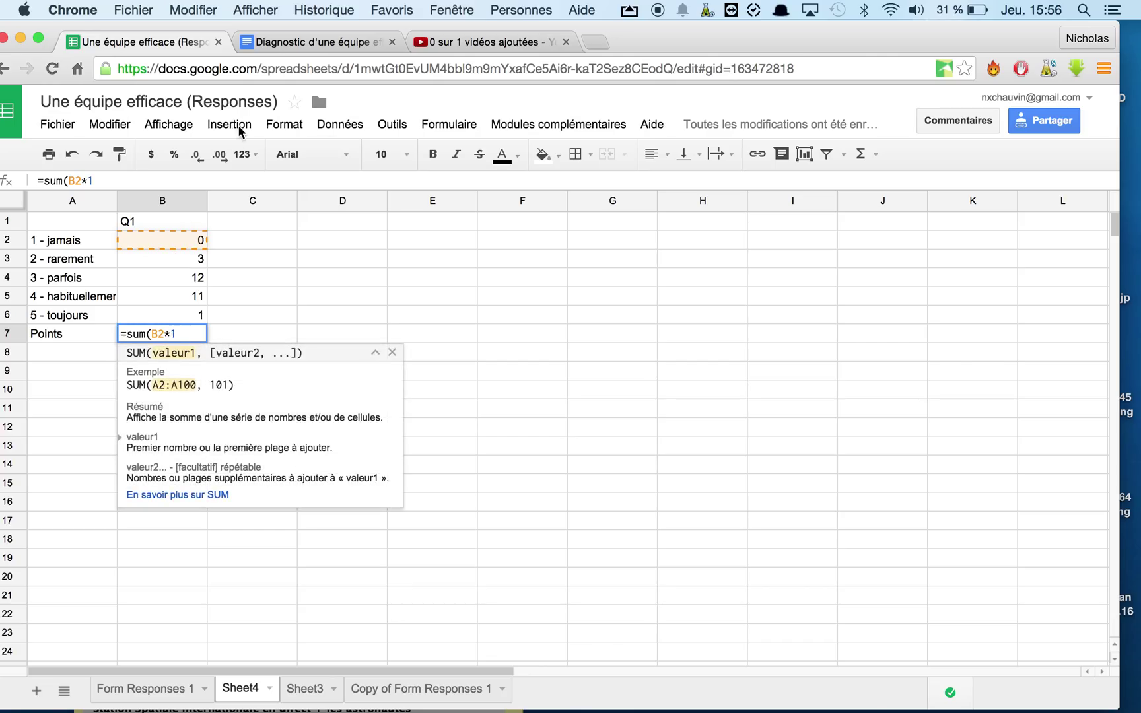
pyautogui.click(270, 41)
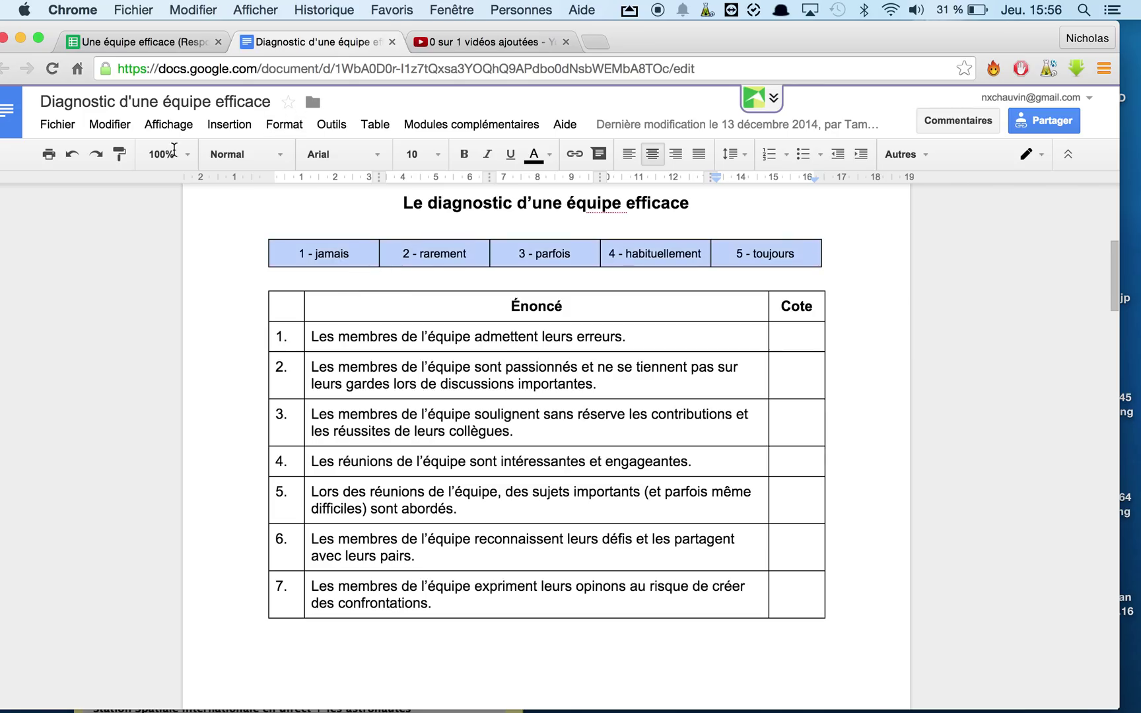
pyautogui.click(142, 42)
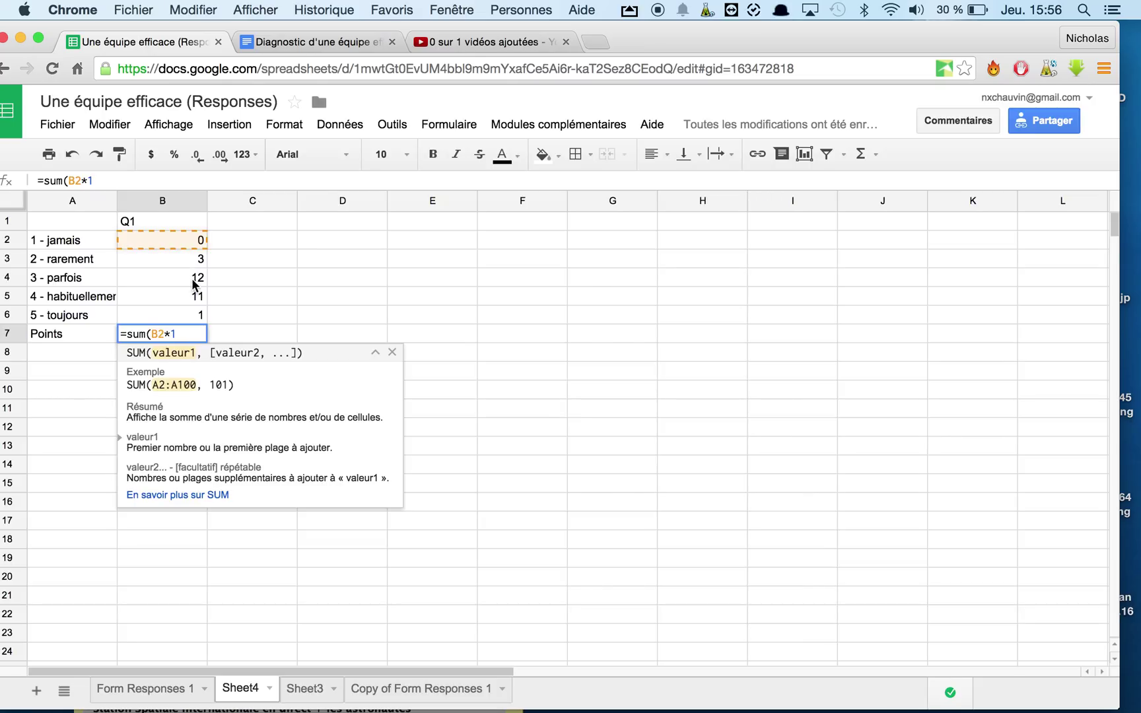
pyautogui.write('+')
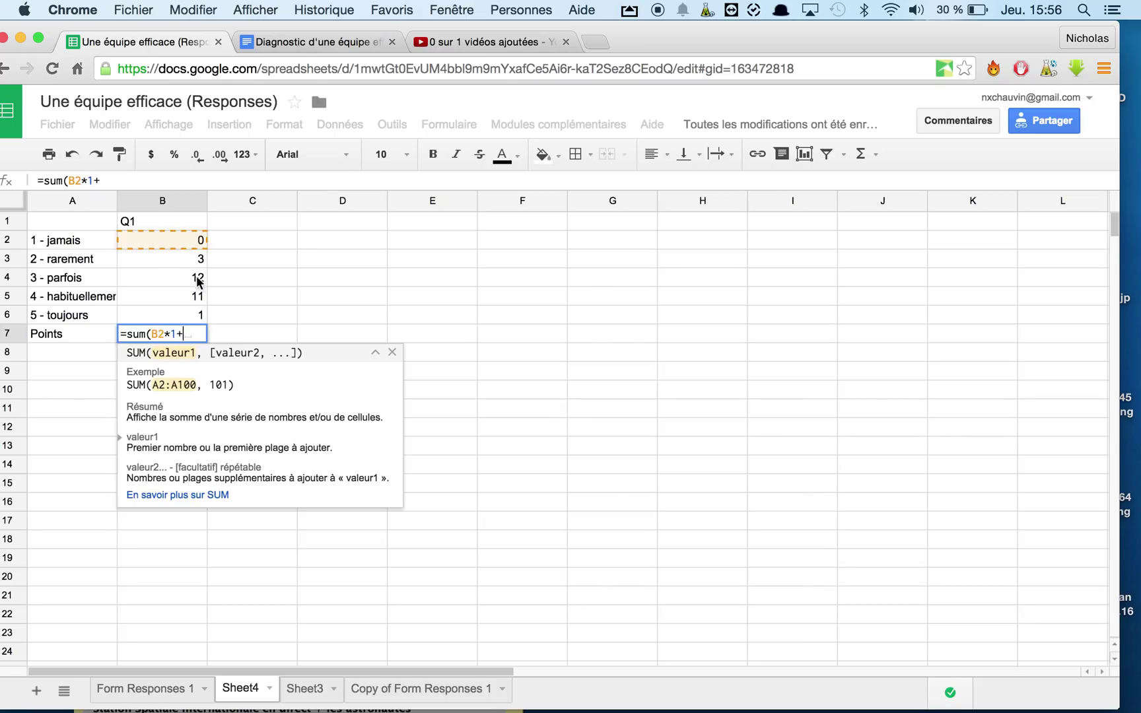
pyautogui.click(164, 260)
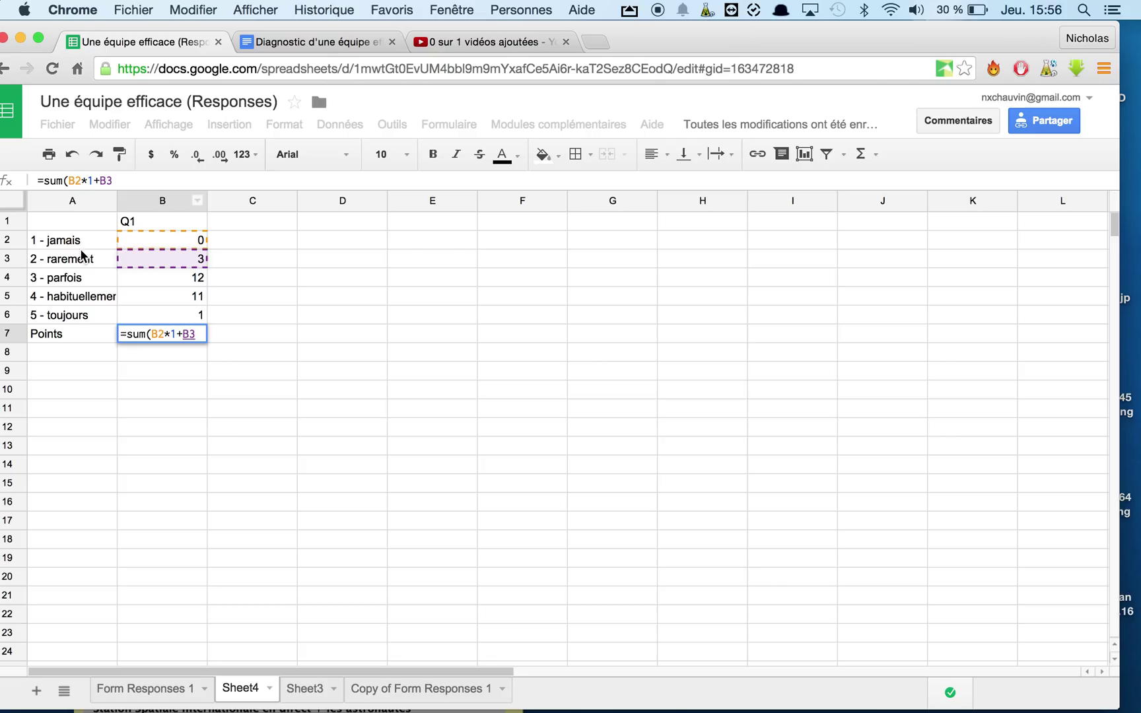
pyautogui.write('*2')
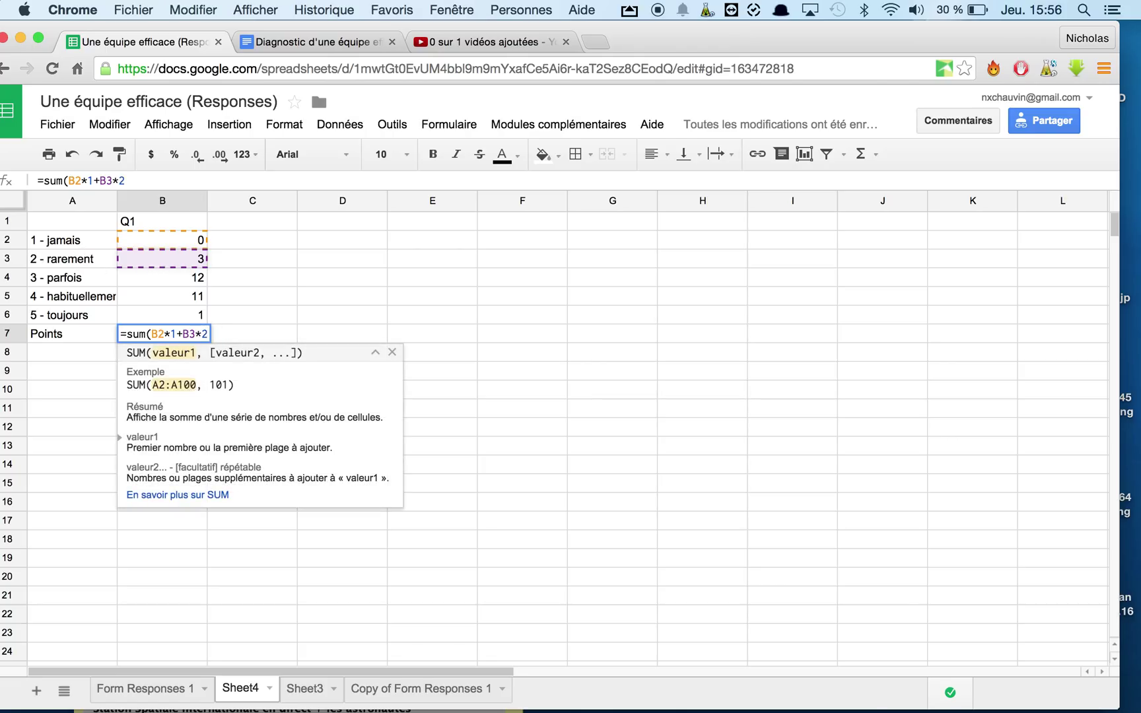
pyautogui.write('+')
pyautogui.click(144, 281)
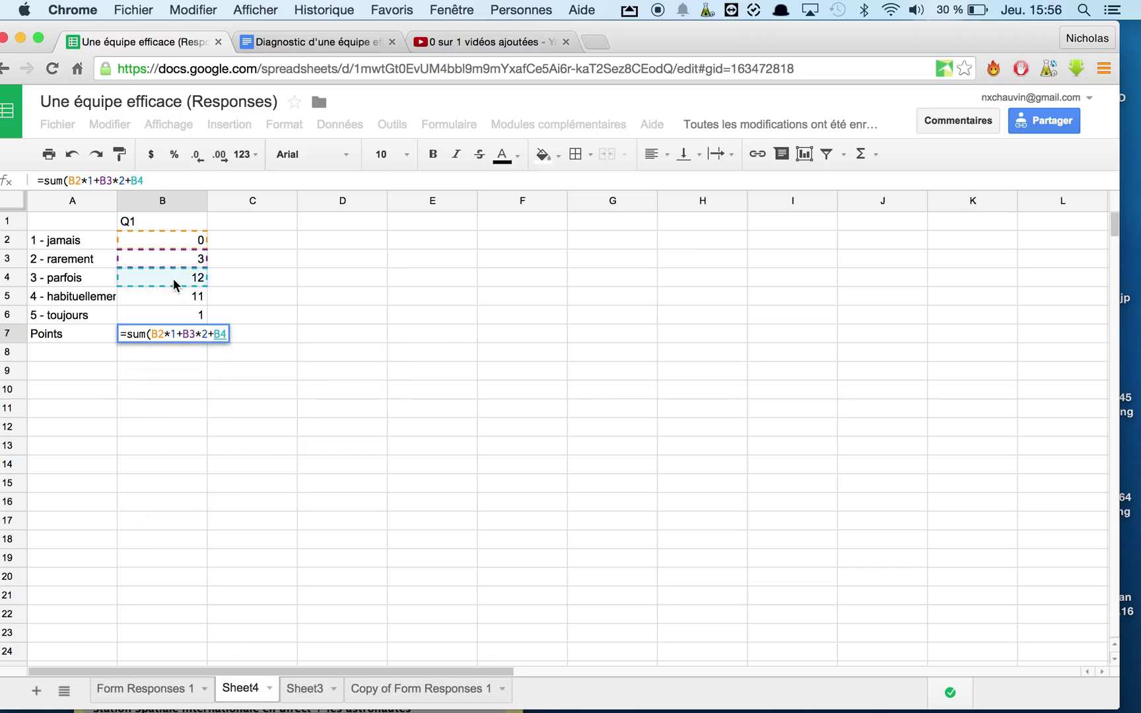
pyautogui.write('*3')
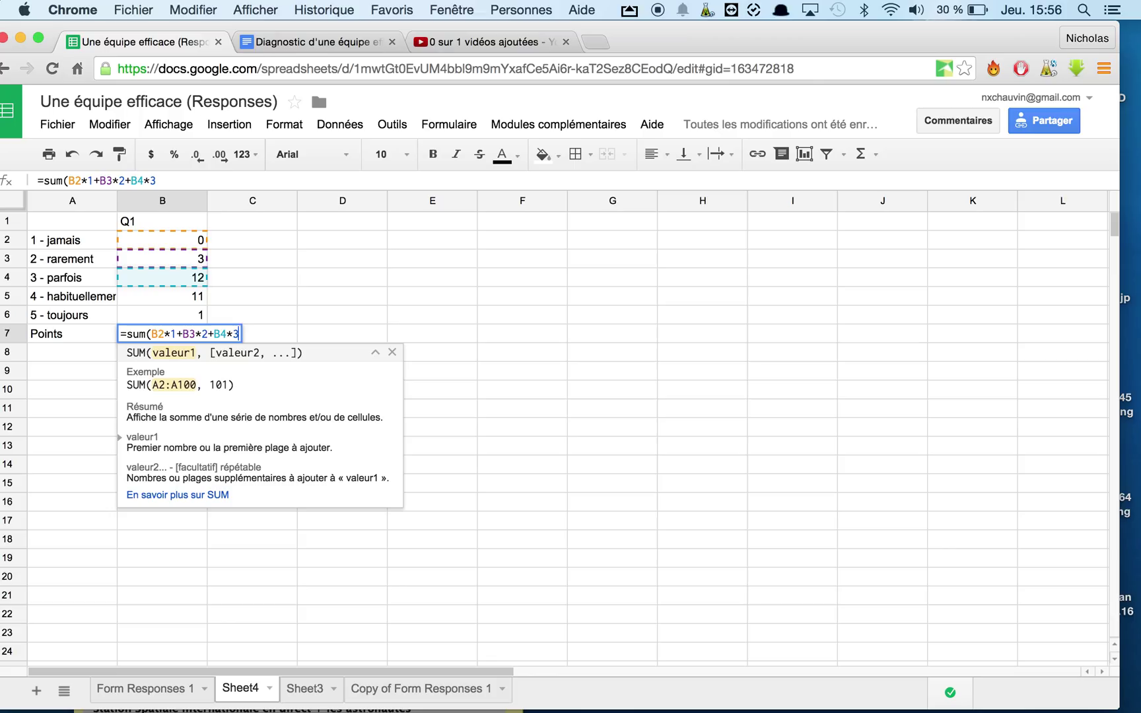
pyautogui.click(178, 298)
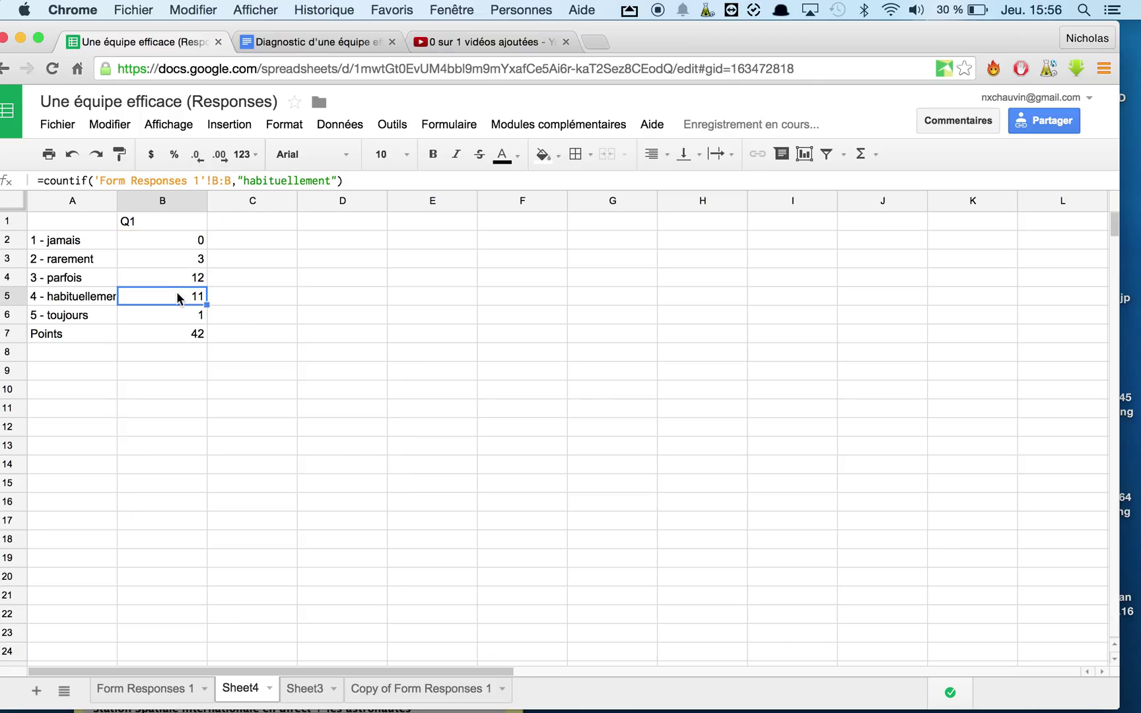
# Extend B7's formula with +B5*4+B6*5 so the Points total becomes 91
pyautogui.doubleClick(180, 335)
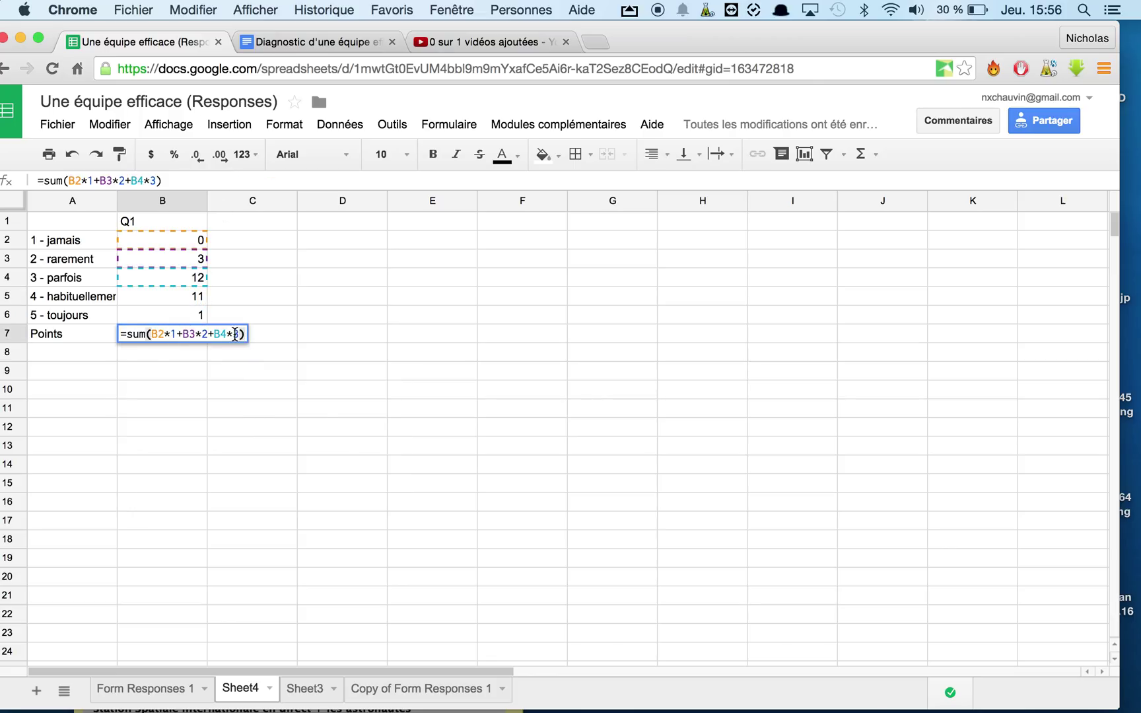
pyautogui.click(235, 335)
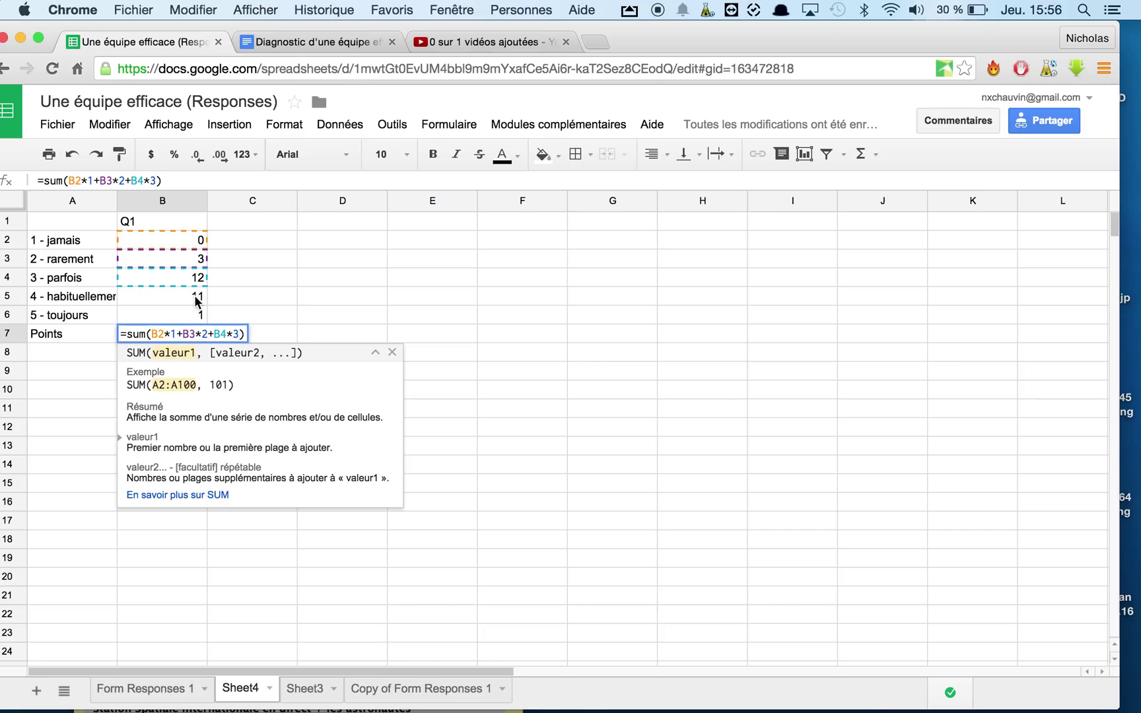
pyautogui.click(191, 298)
pyautogui.click(179, 336)
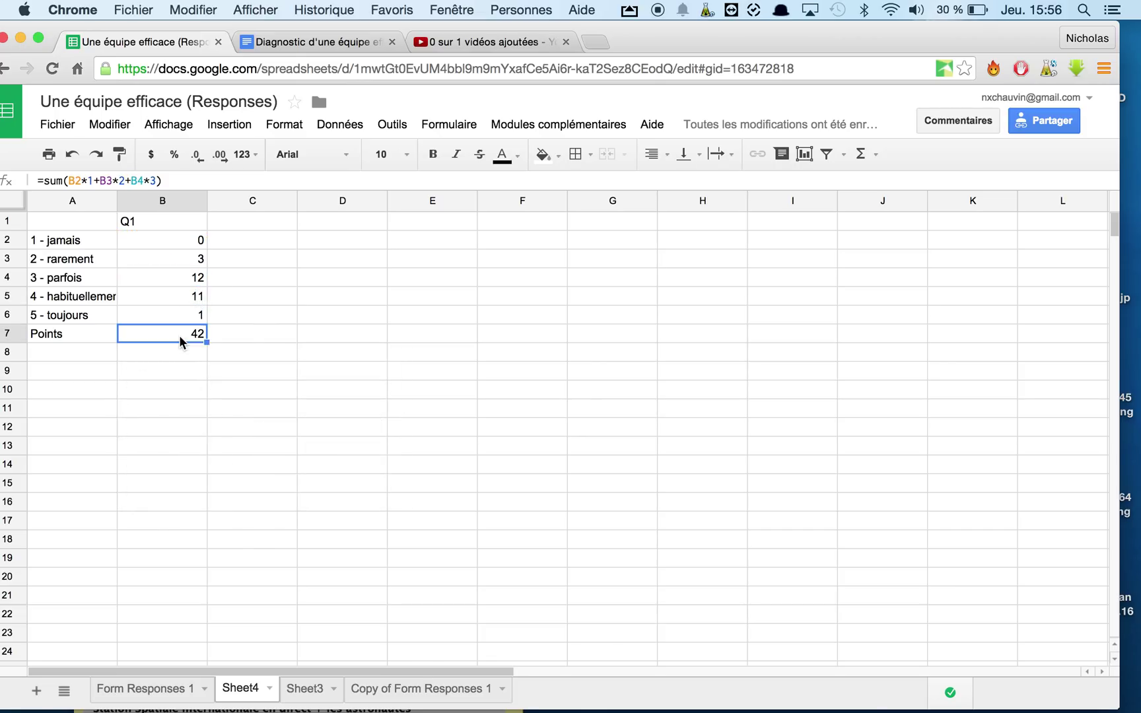
pyautogui.doubleClick(179, 336)
pyautogui.click(240, 334)
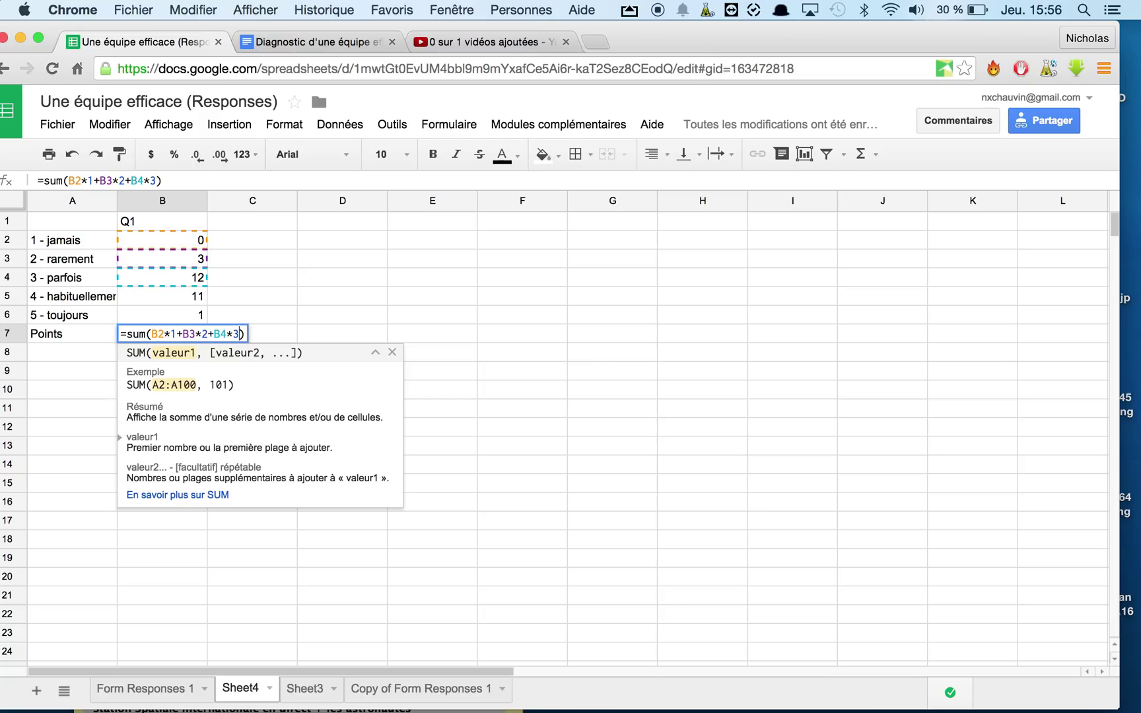
pyautogui.write('+')
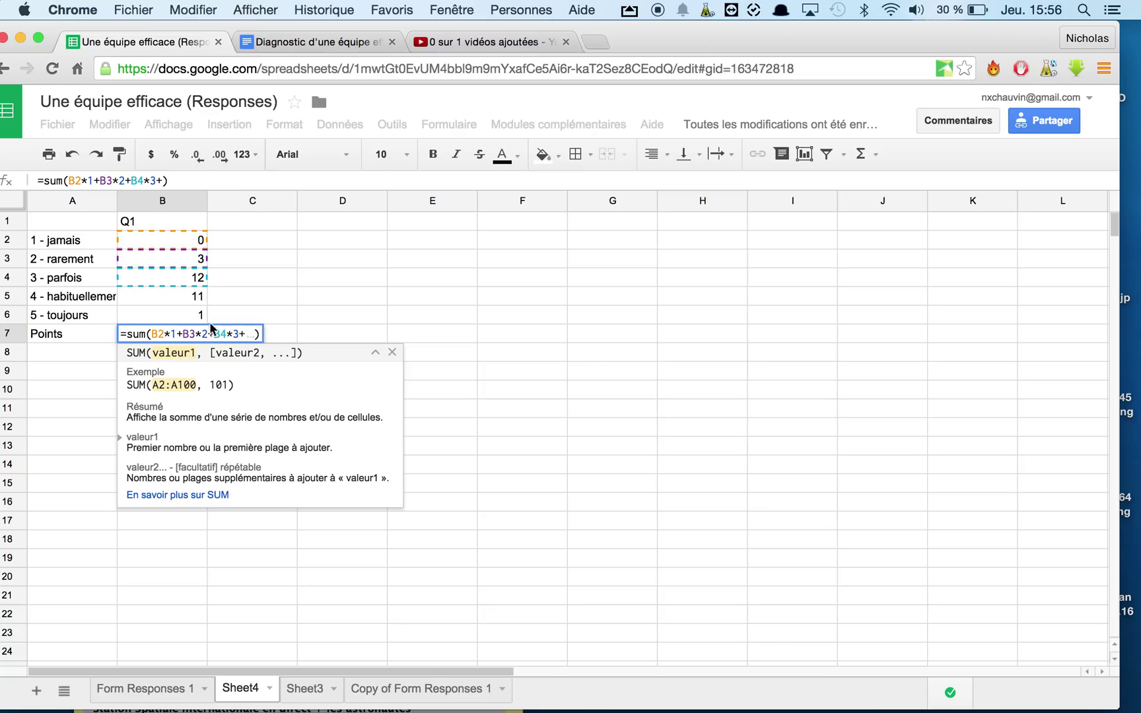
pyautogui.click(180, 298)
pyautogui.write('*4')
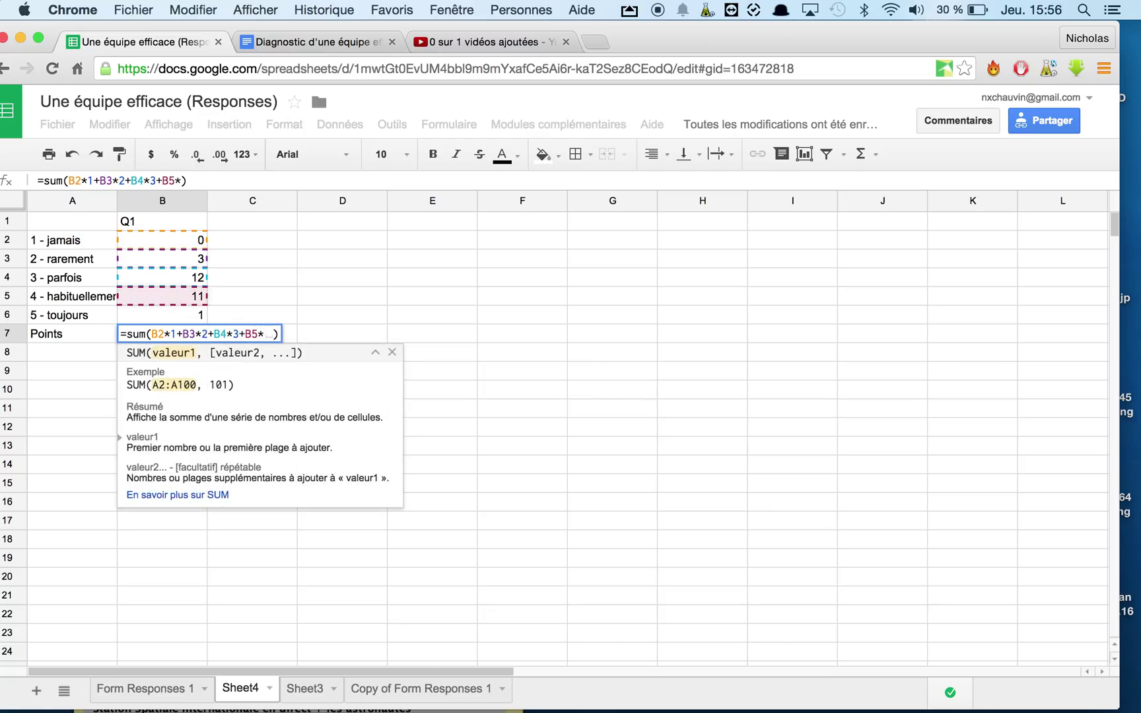
pyautogui.write('+')
pyautogui.click(138, 312)
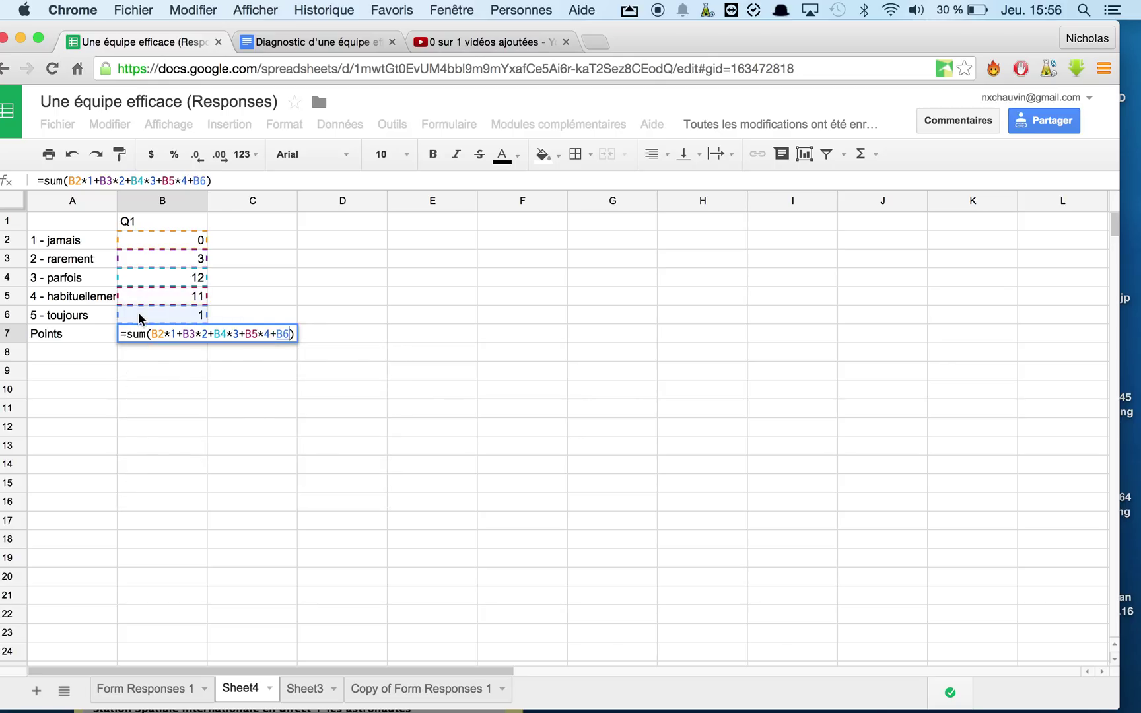
pyautogui.write('*5')
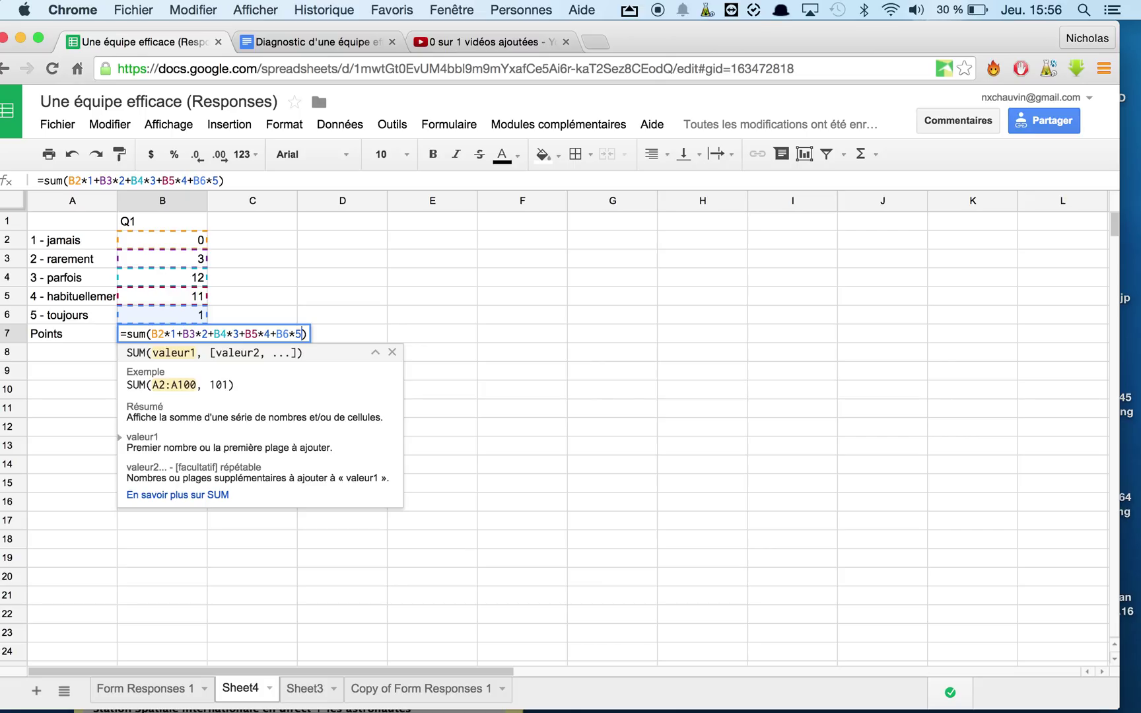
pyautogui.press('Return')
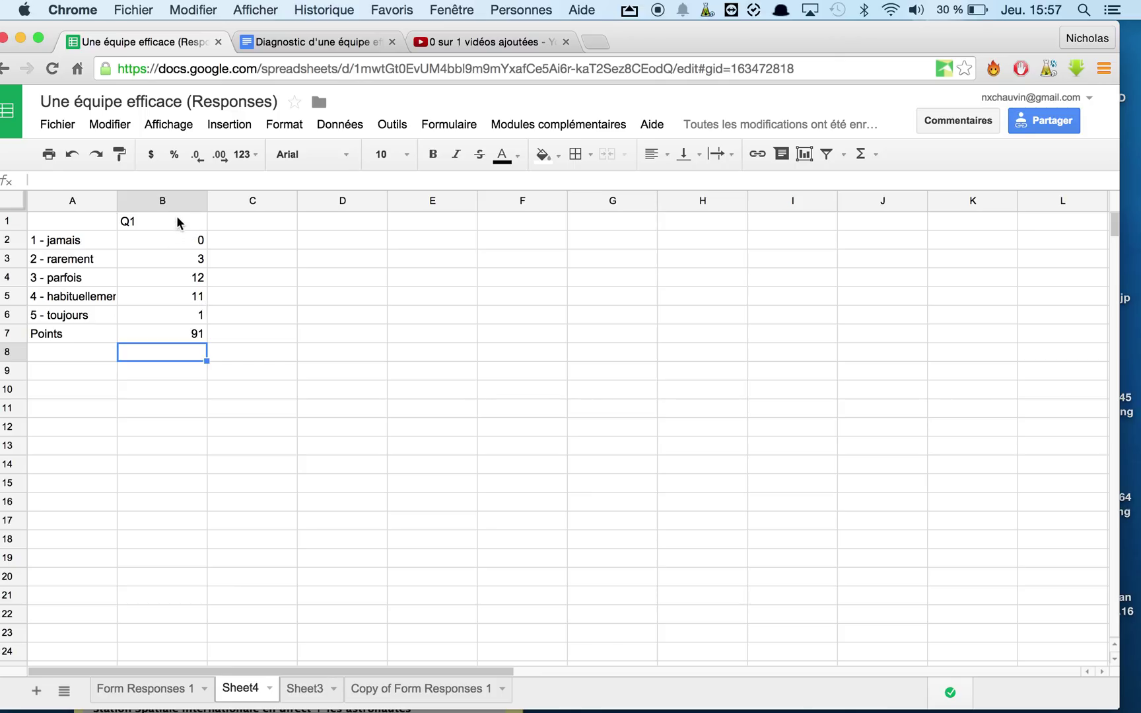
# Fill B1:B7's counts and Points formula right to column I, giving Q2 through Q8
pyautogui.moveTo(177, 221); pyautogui.dragTo(593, 336)
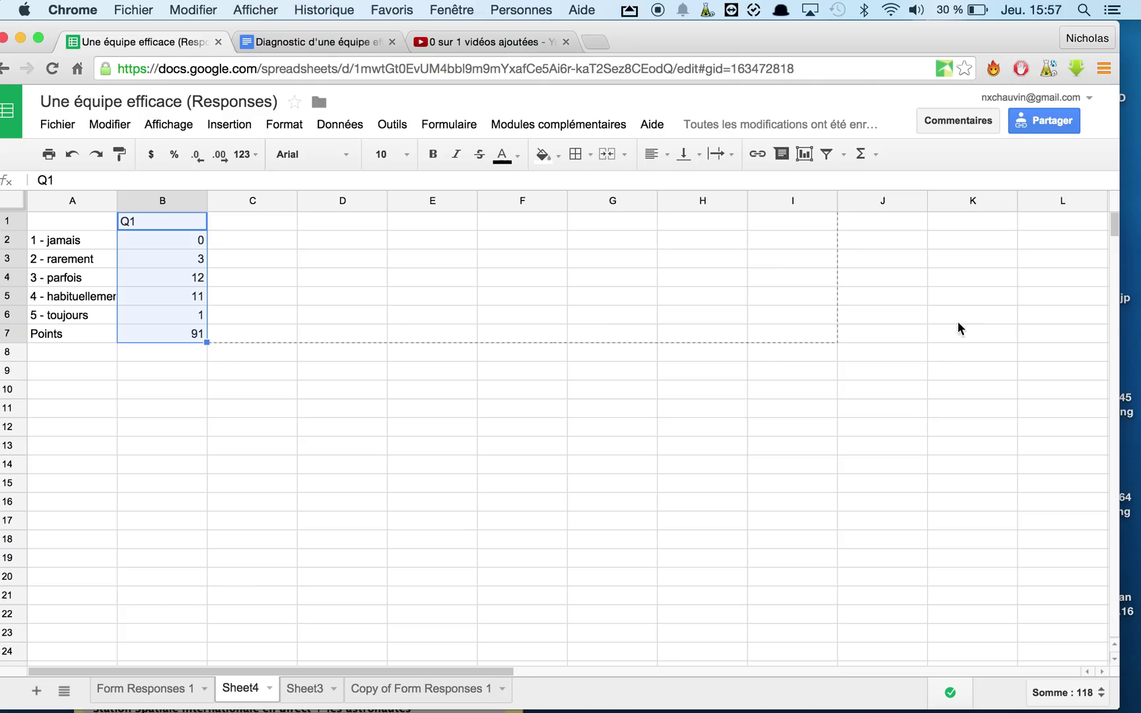
pyautogui.moveTo(958, 321); pyautogui.dragTo(751, 326)
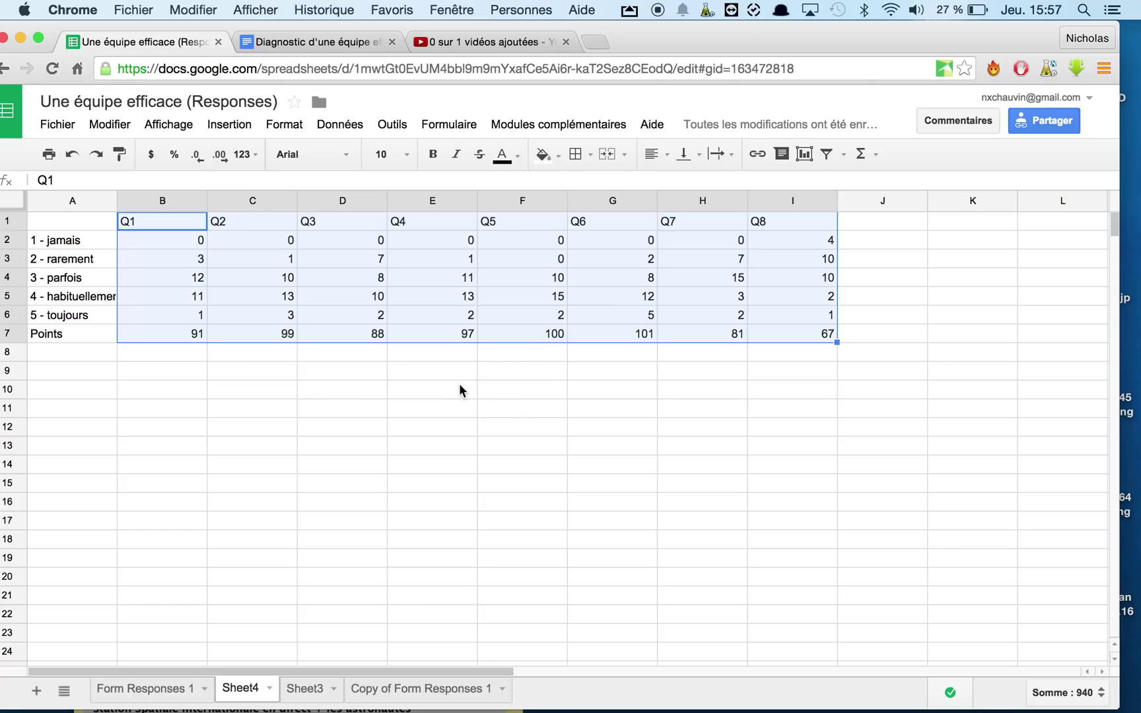
pyautogui.click(317, 390)
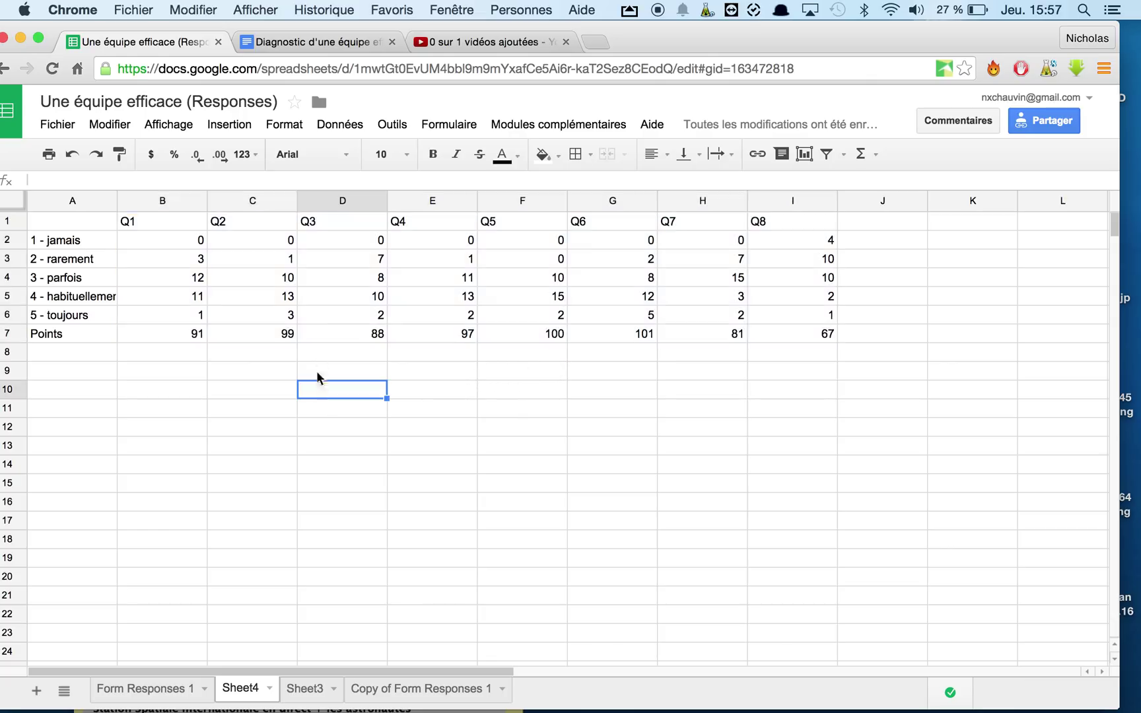
# Select the diagnostic's score table from Confiance to the last moyenne cell
pyautogui.click(273, 42)
pyautogui.scroll(-20, 570, 534)
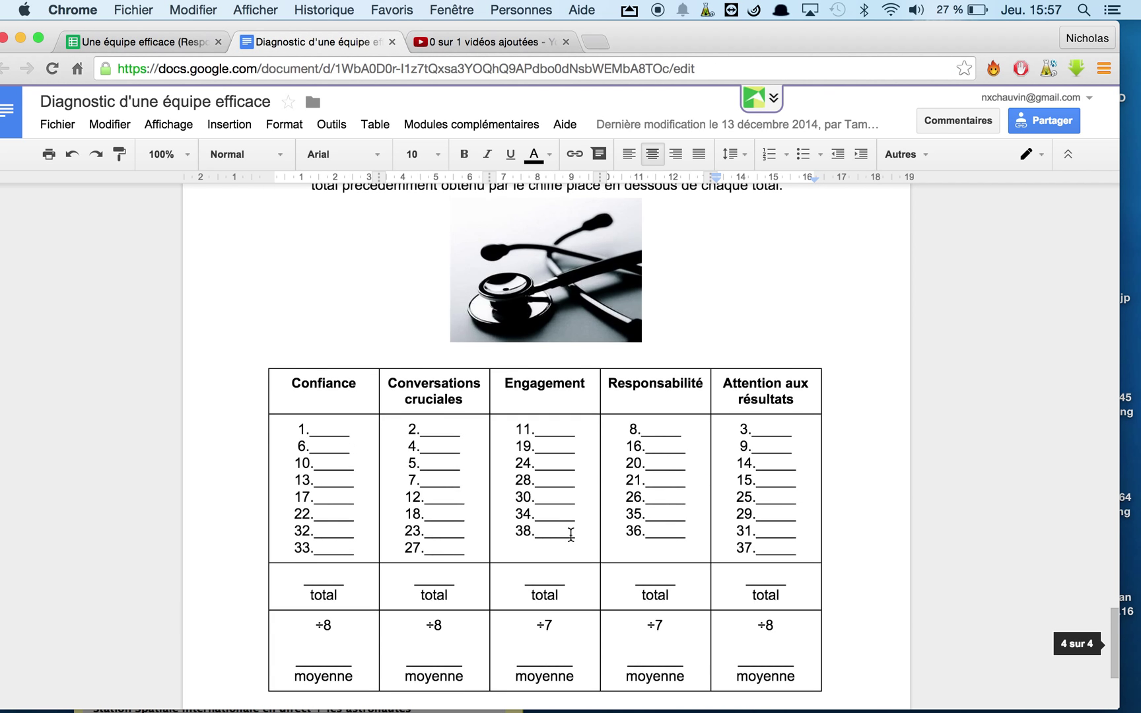
pyautogui.scroll(3, 571, 533)
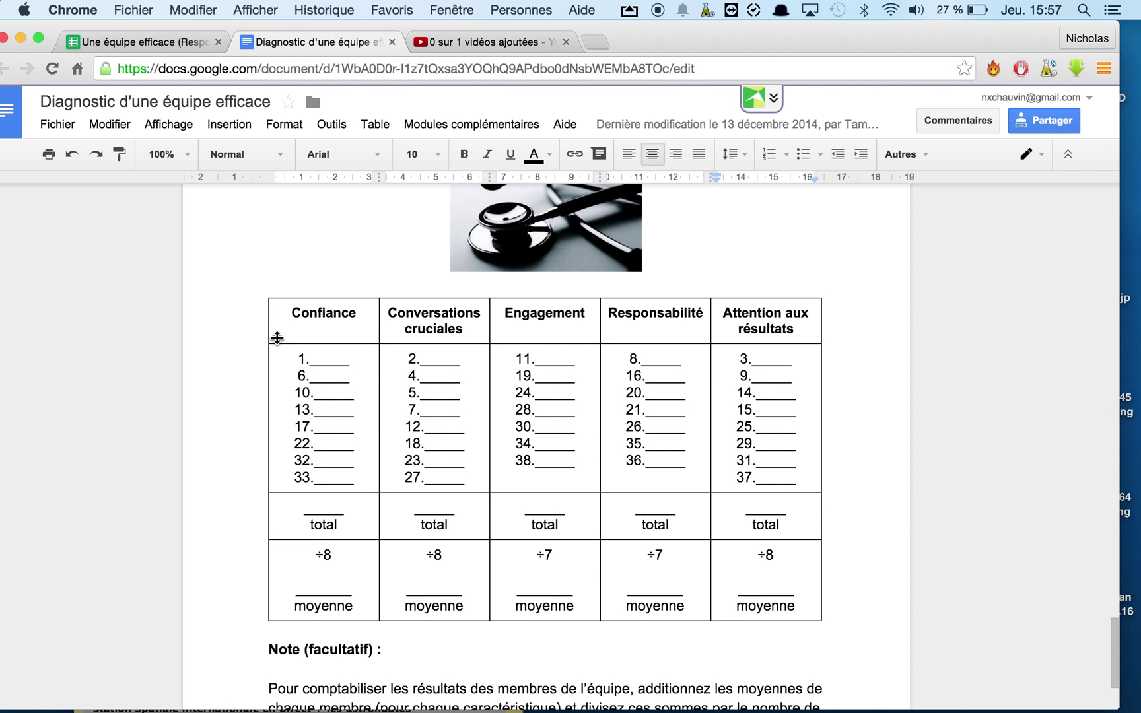
pyautogui.moveTo(284, 320); pyautogui.dragTo(789, 598)
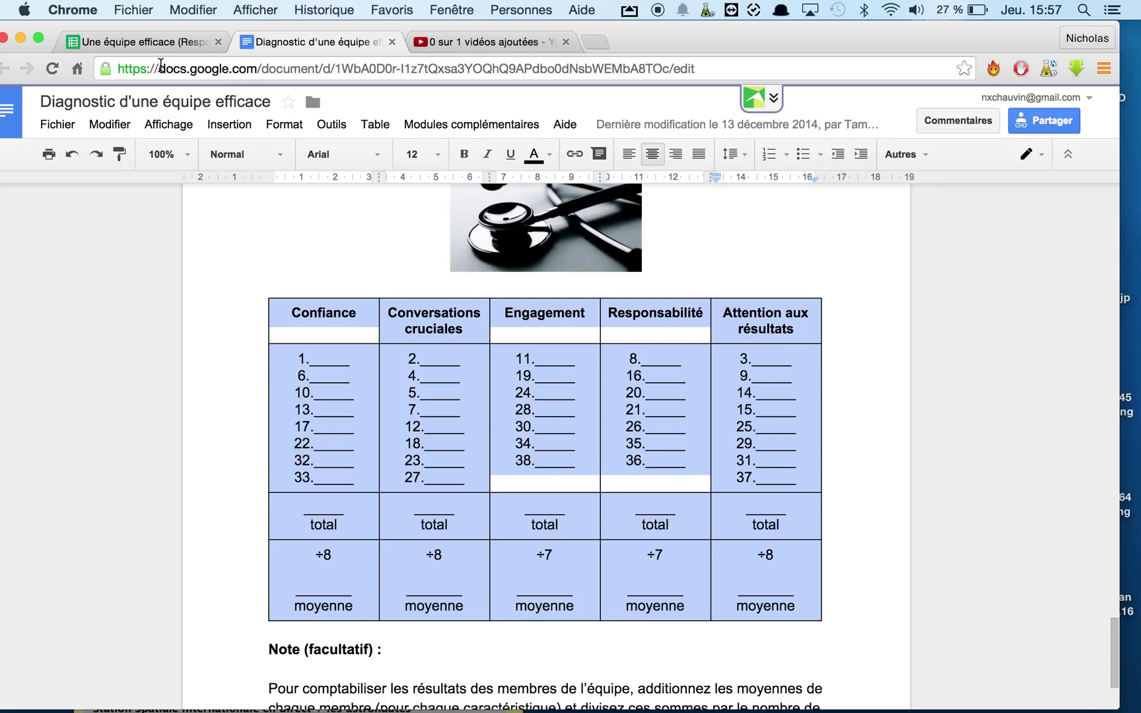
# Paste the score table at H10 and label A10 Confiance
pyautogui.click(153, 42)
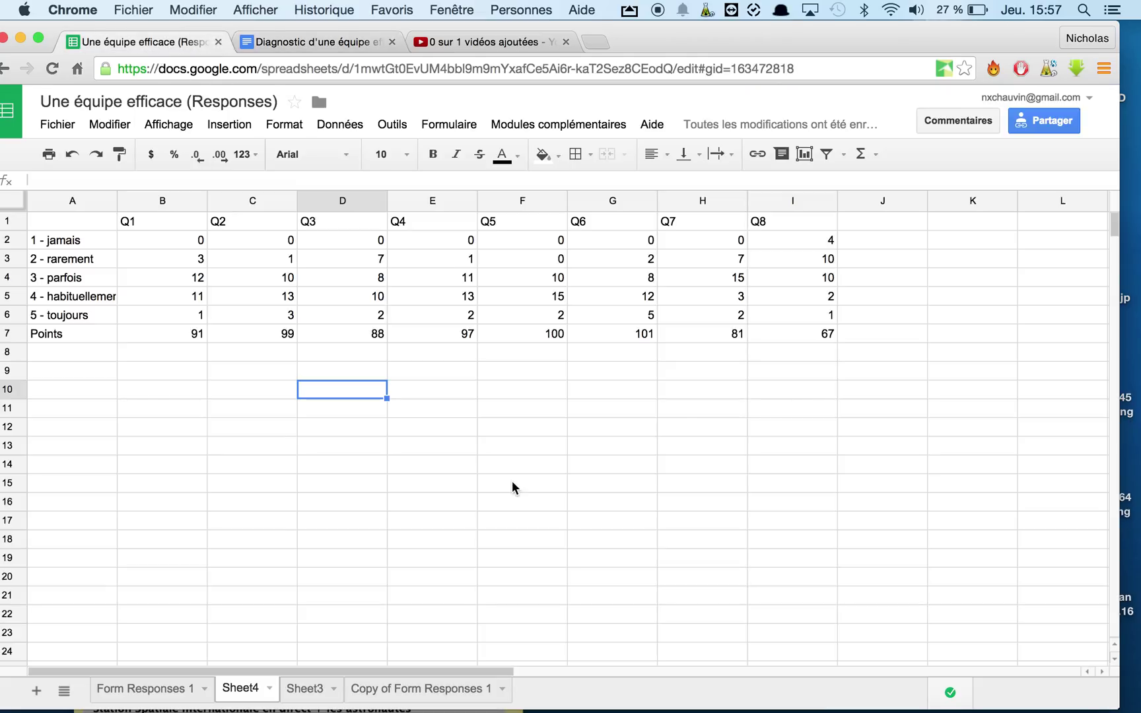
pyautogui.click(675, 396)
pyautogui.hotkey('ctrl', 'v')
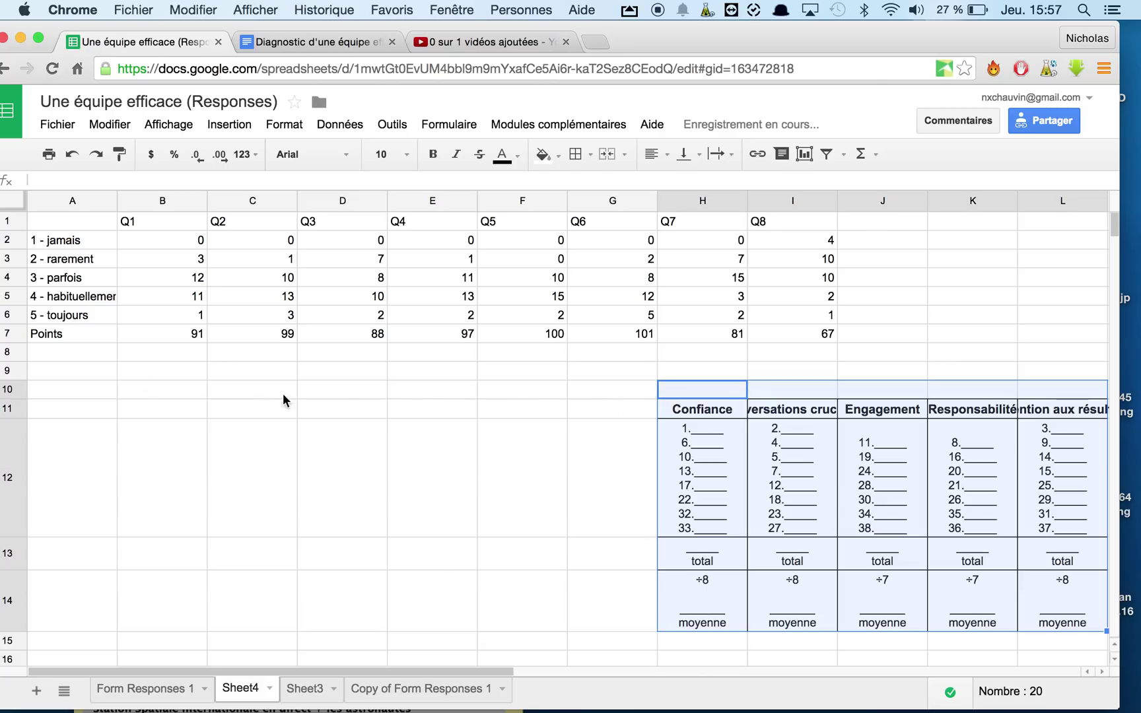
pyautogui.click(97, 391)
pyautogui.write('Coinfia')
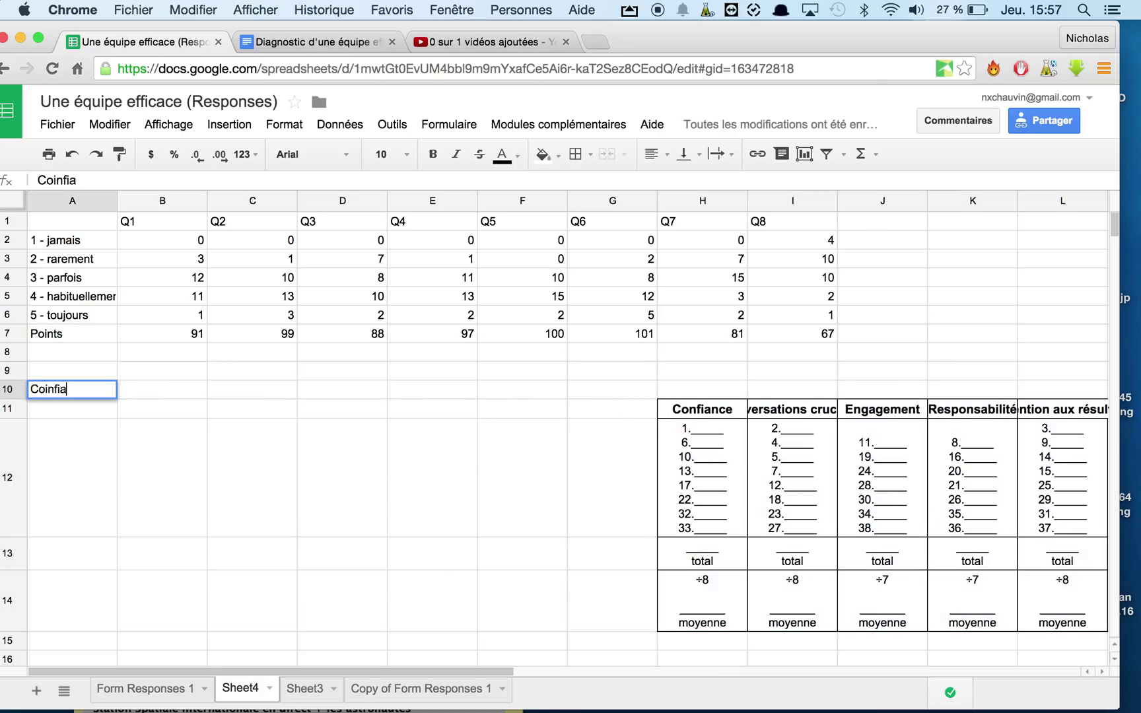
pyautogui.press('BackSpace')
pyautogui.press('BackSpace')
pyautogui.press('BackSpace')
pyautogui.press('BackSpace')
pyautogui.press('BackSpace')
pyautogui.write('nfiance')
pyautogui.press('Tab')
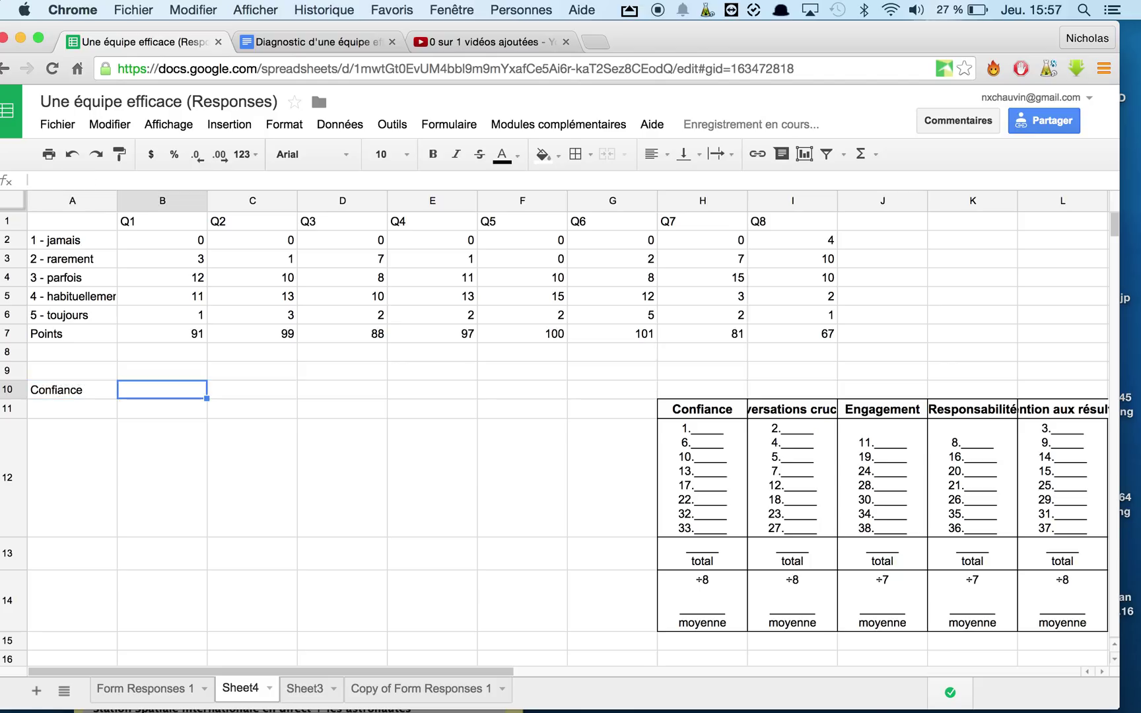
# Wrap the Conversations cruciales heading text, then label B10 Conversation and start Engagement in C10
pyautogui.click(780, 415)
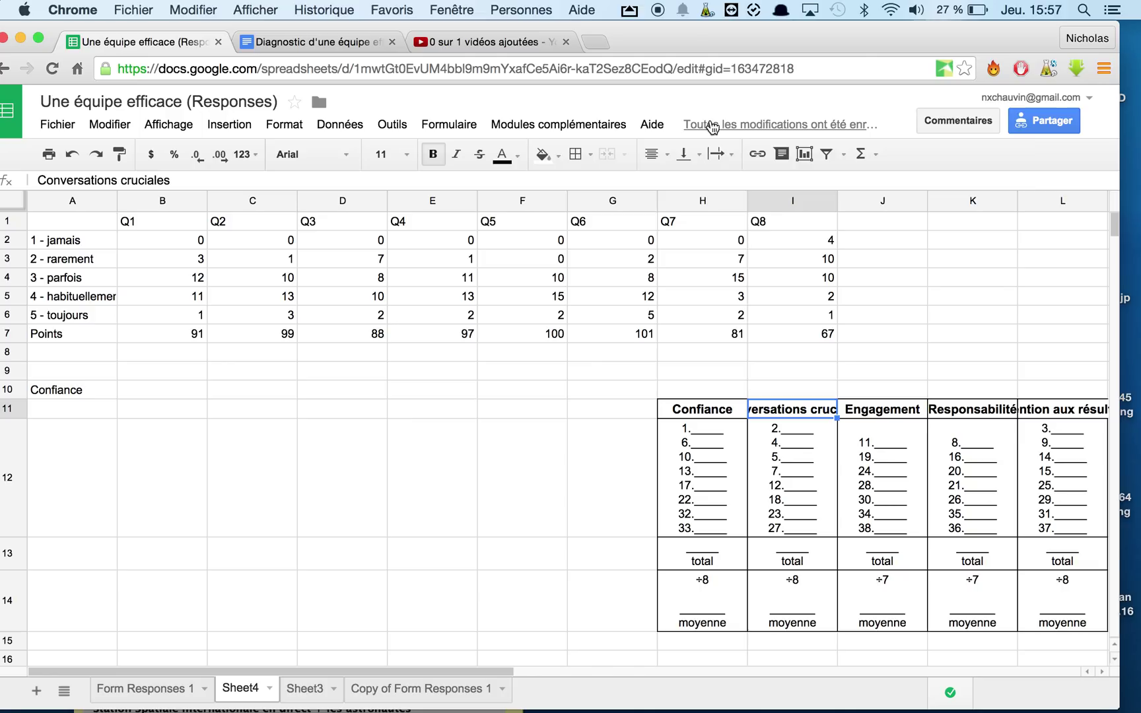
pyautogui.click(731, 154)
pyautogui.click(756, 182)
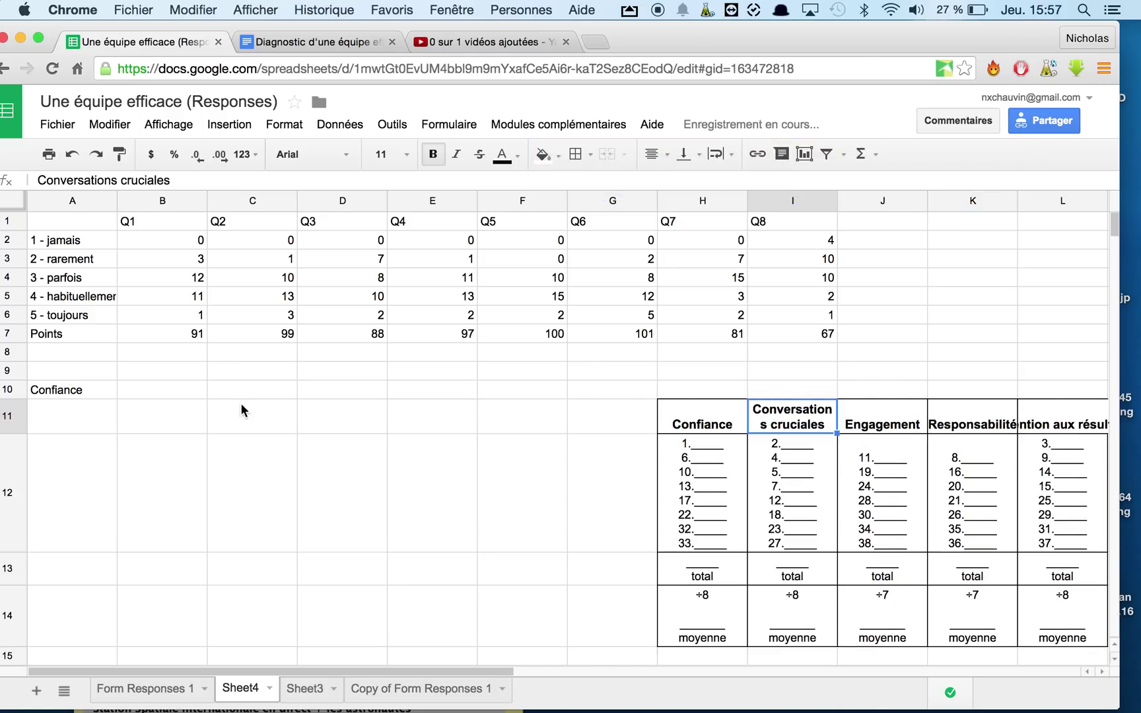
pyautogui.click(142, 393)
pyautogui.write('Conversation')
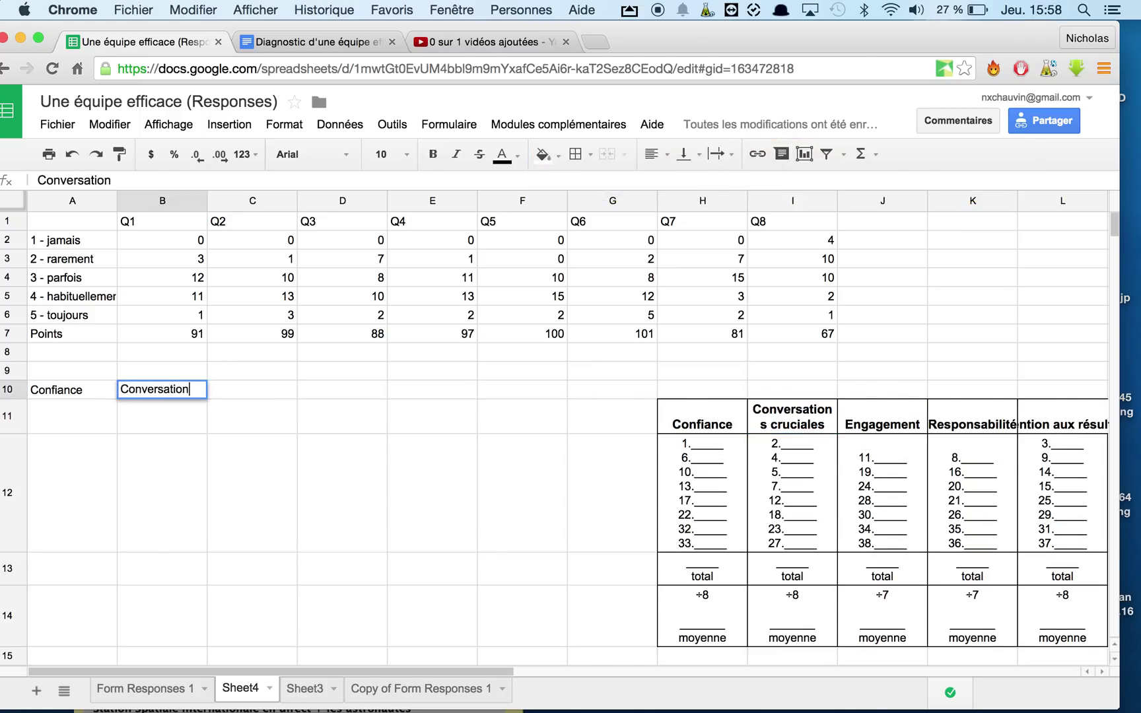
pyautogui.press('Tab')
pyautogui.write('Engagment')
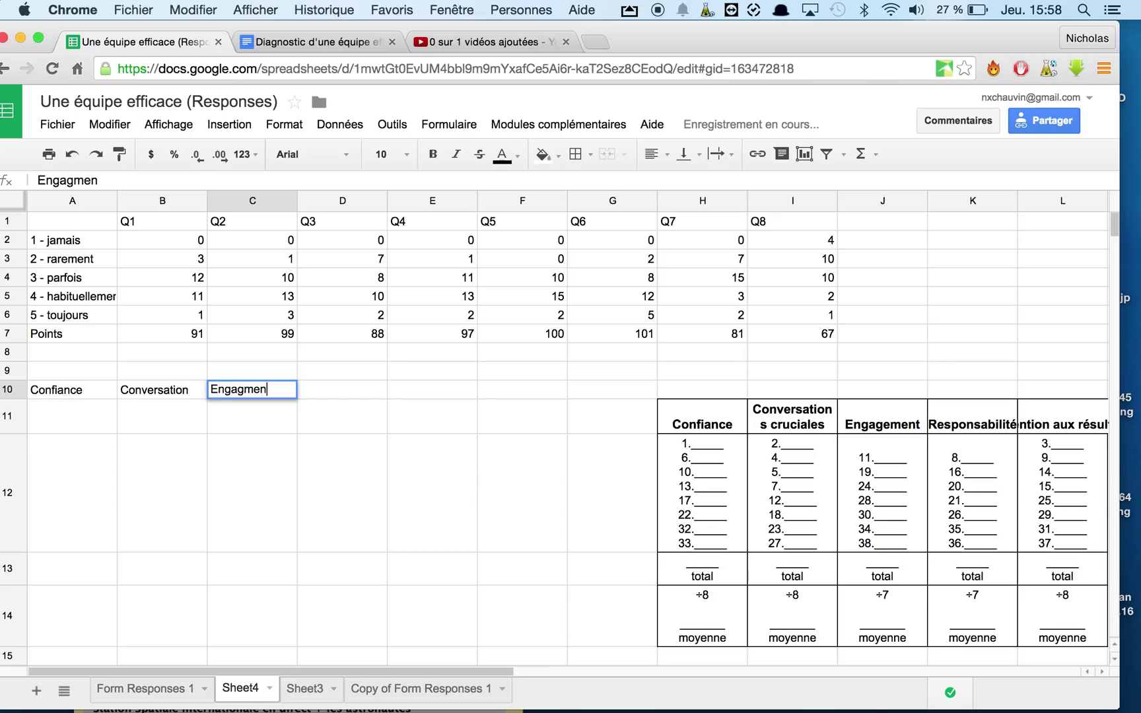
pyautogui.press('BackSpace')
pyautogui.press('BackSpace')
pyautogui.press('BackSpace')
pyautogui.press('BackSpace')
# Finish the Engagement label, then enter =Sum(B7+G7)/2 in A11 and verify it
pyautogui.write('e')
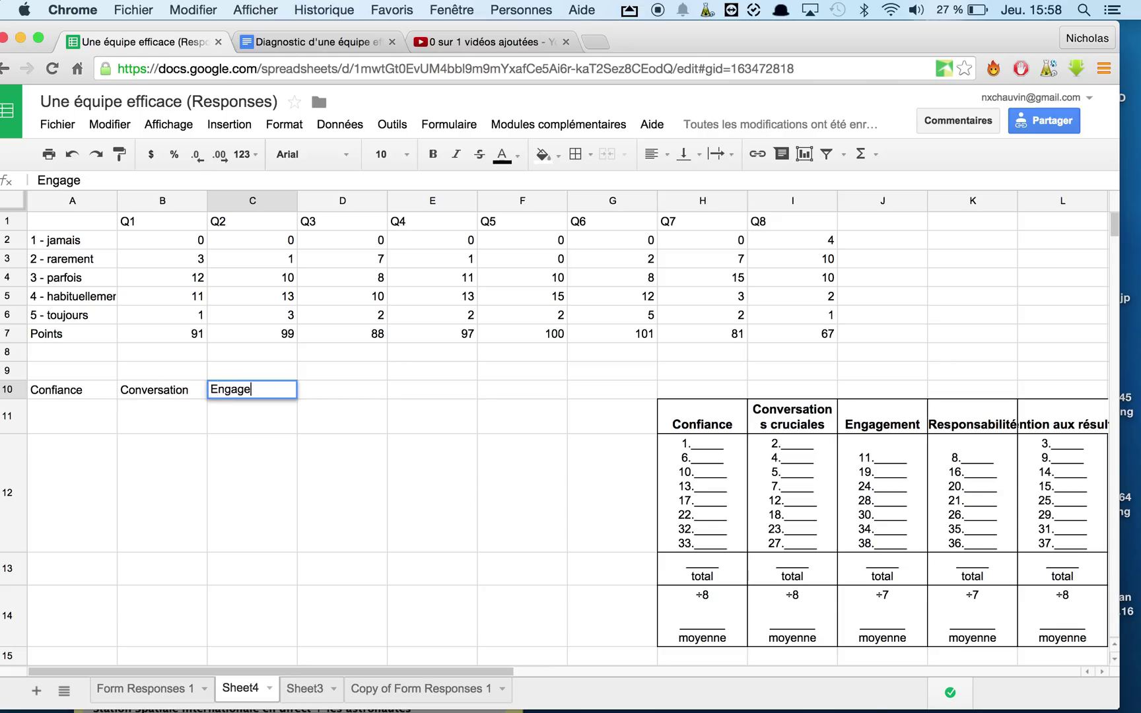
pyautogui.write('ment')
pyautogui.click(76, 427)
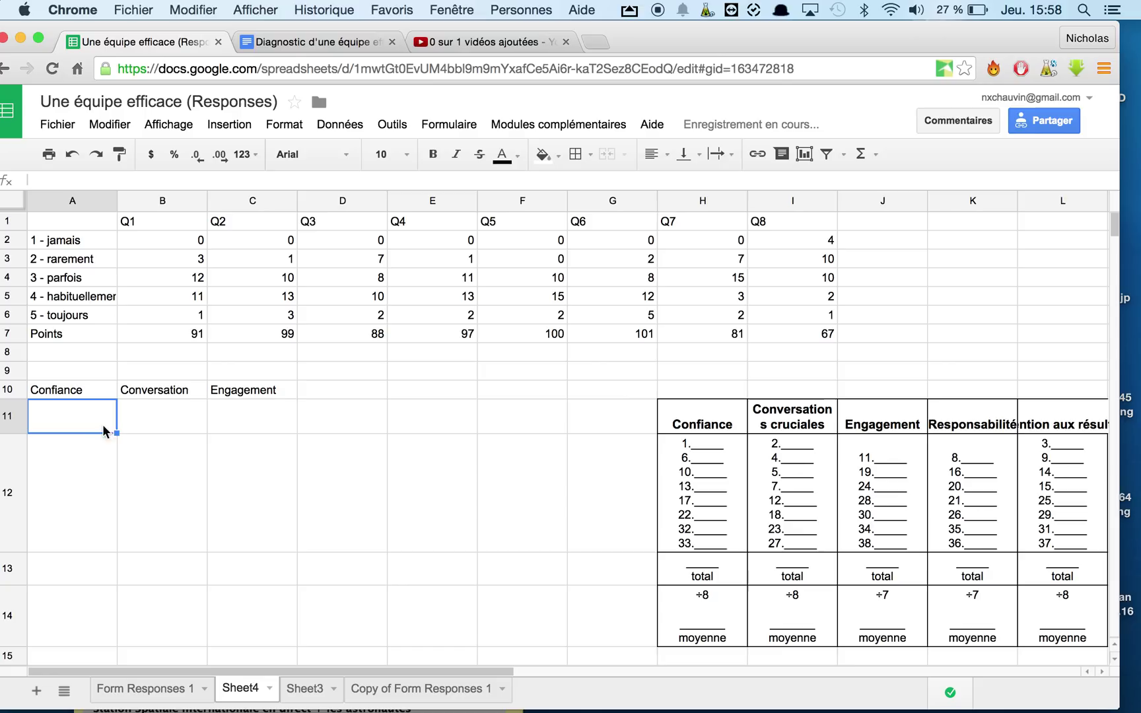
pyautogui.write('=')
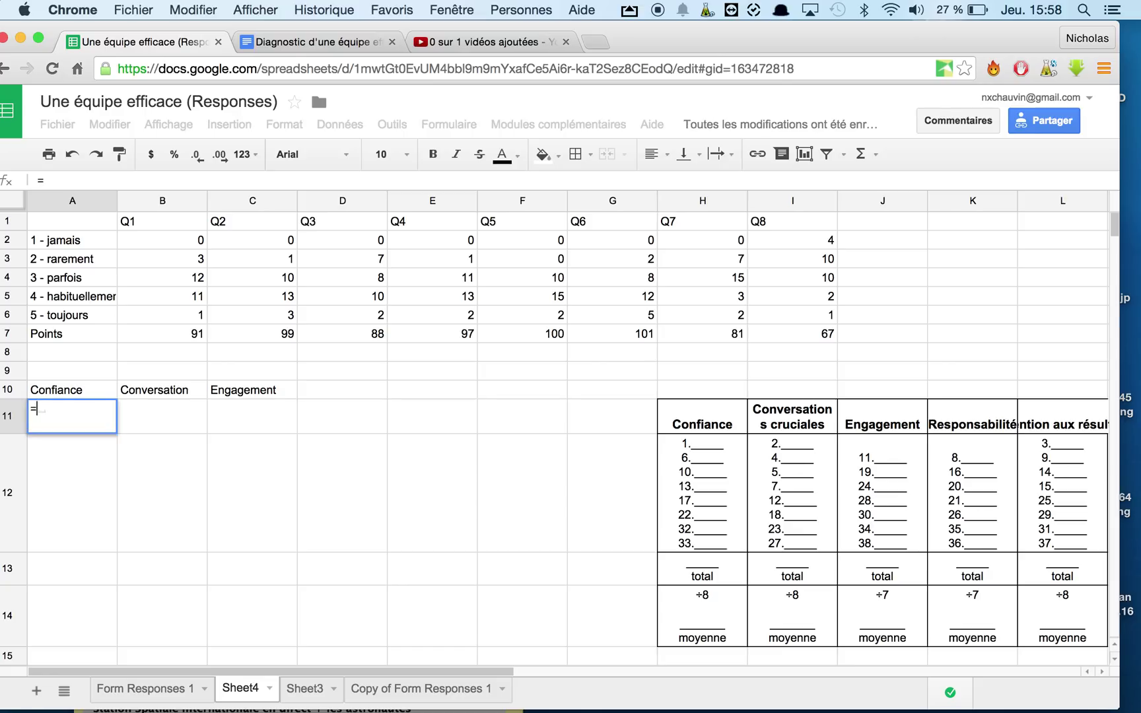
pyautogui.write('(sum')
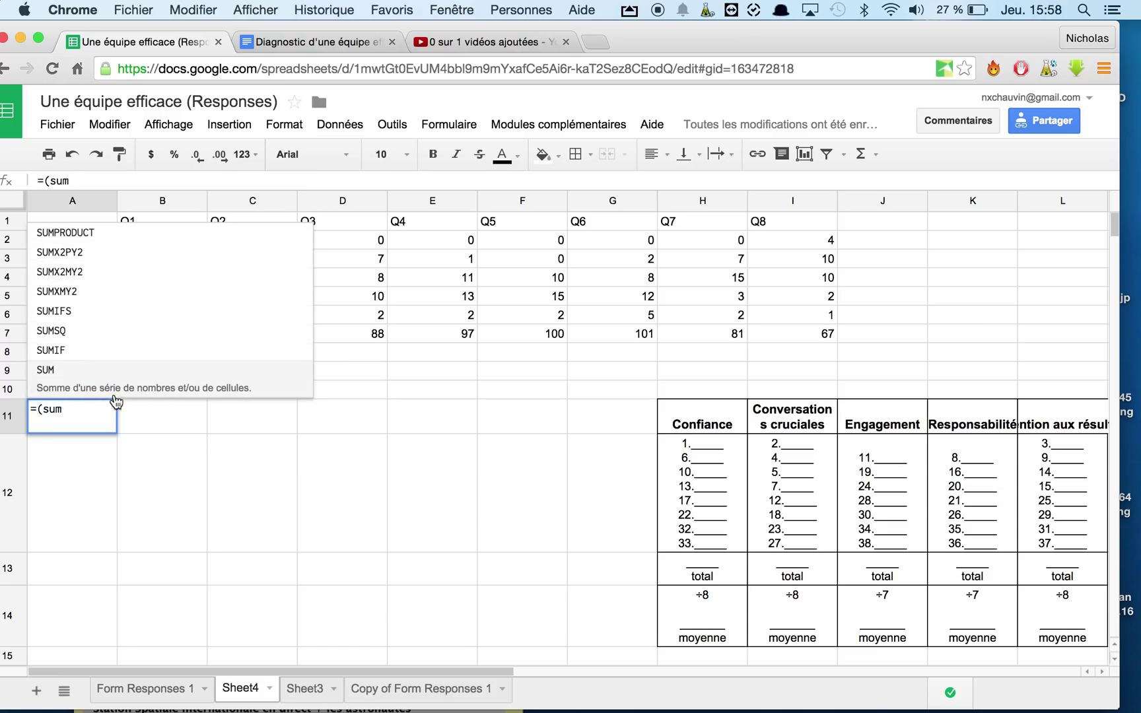
pyautogui.click(125, 393)
pyautogui.press('BackSpace')
pyautogui.press('BackSpace')
pyautogui.press('BackSpace')
pyautogui.press('BackSpace')
pyautogui.press('BackSpace')
pyautogui.write('Sum')
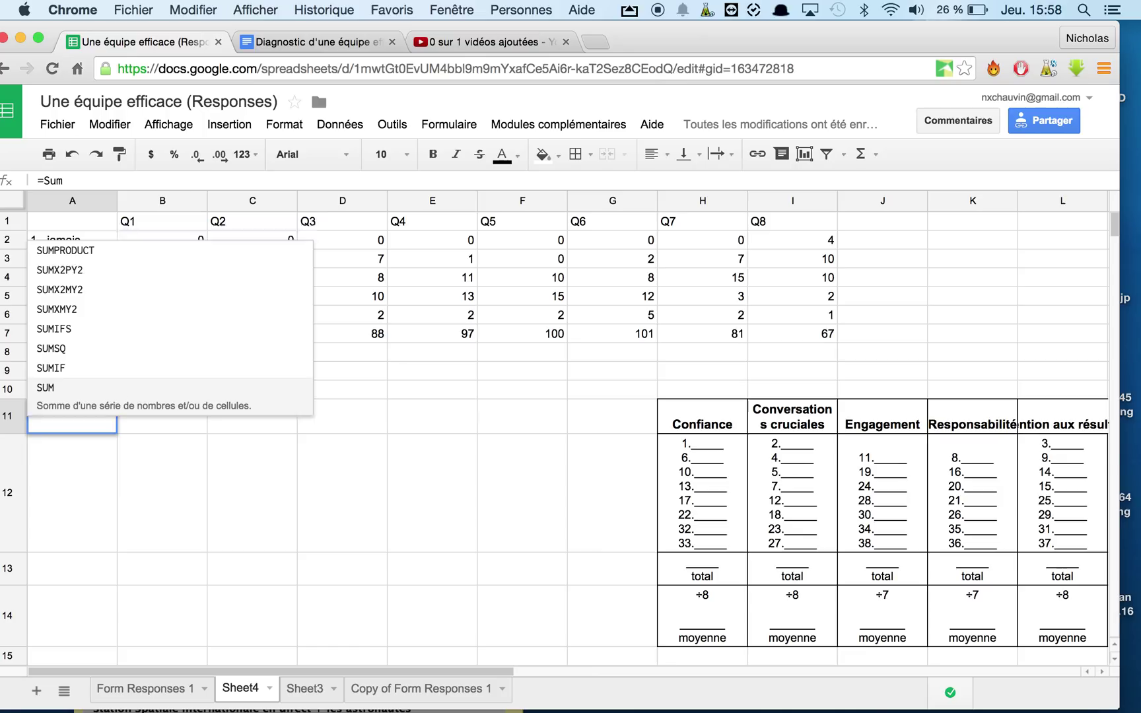
pyautogui.write('(')
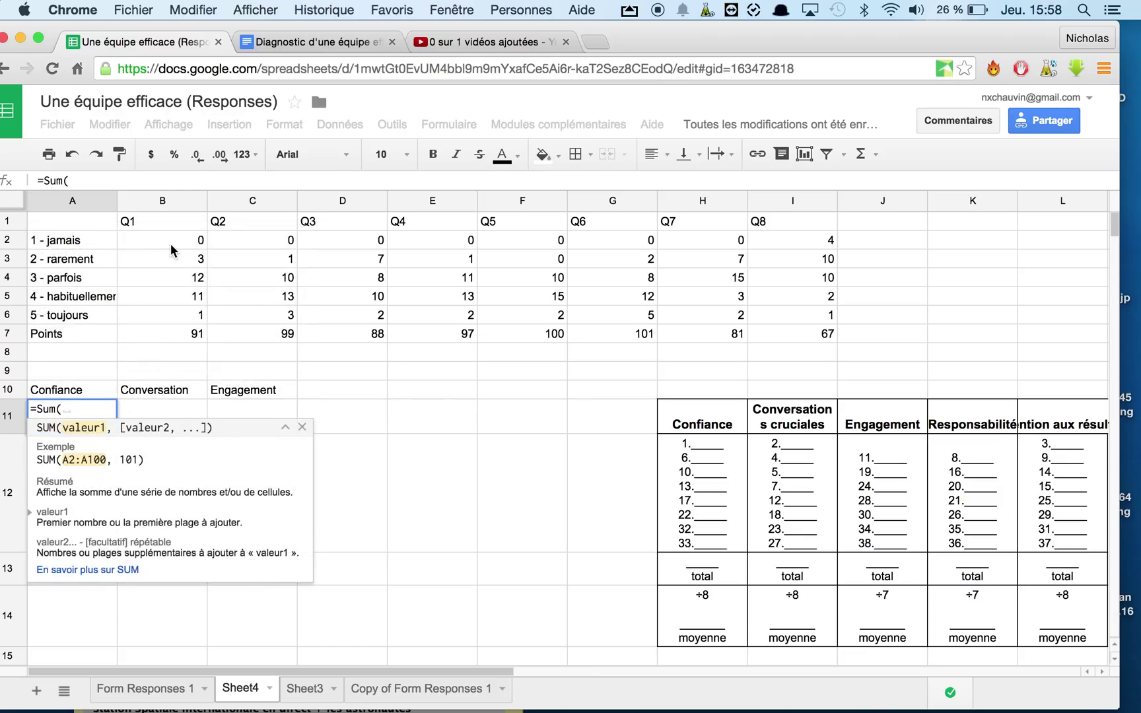
pyautogui.click(171, 338)
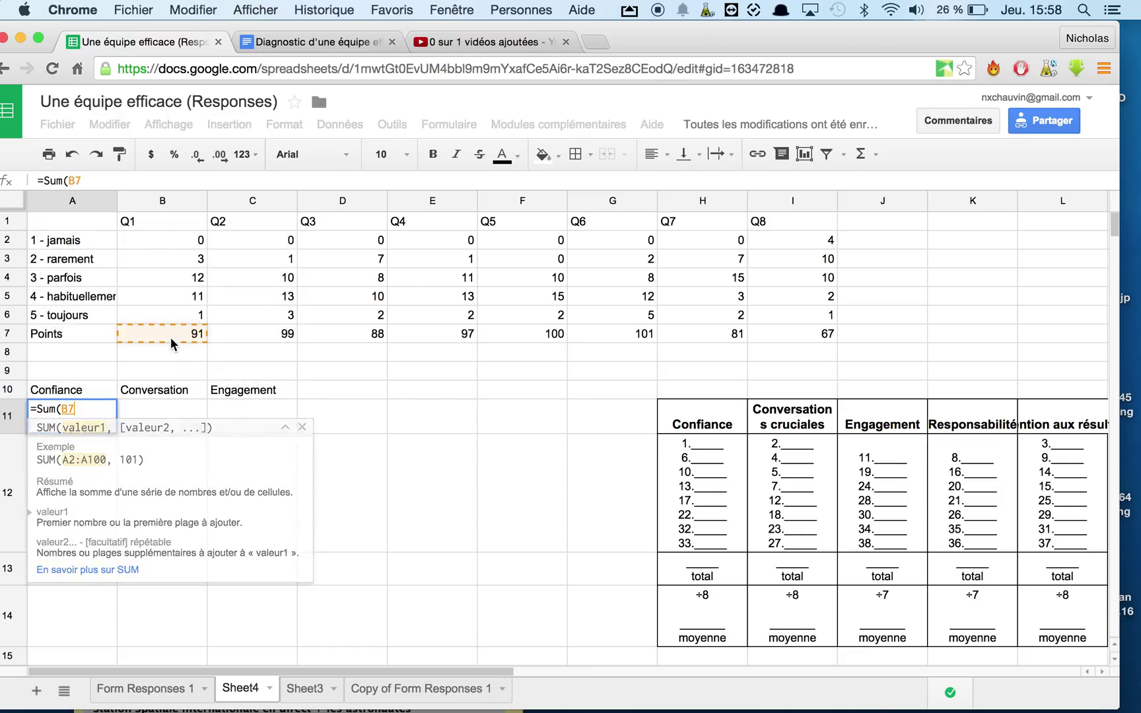
pyautogui.write('+')
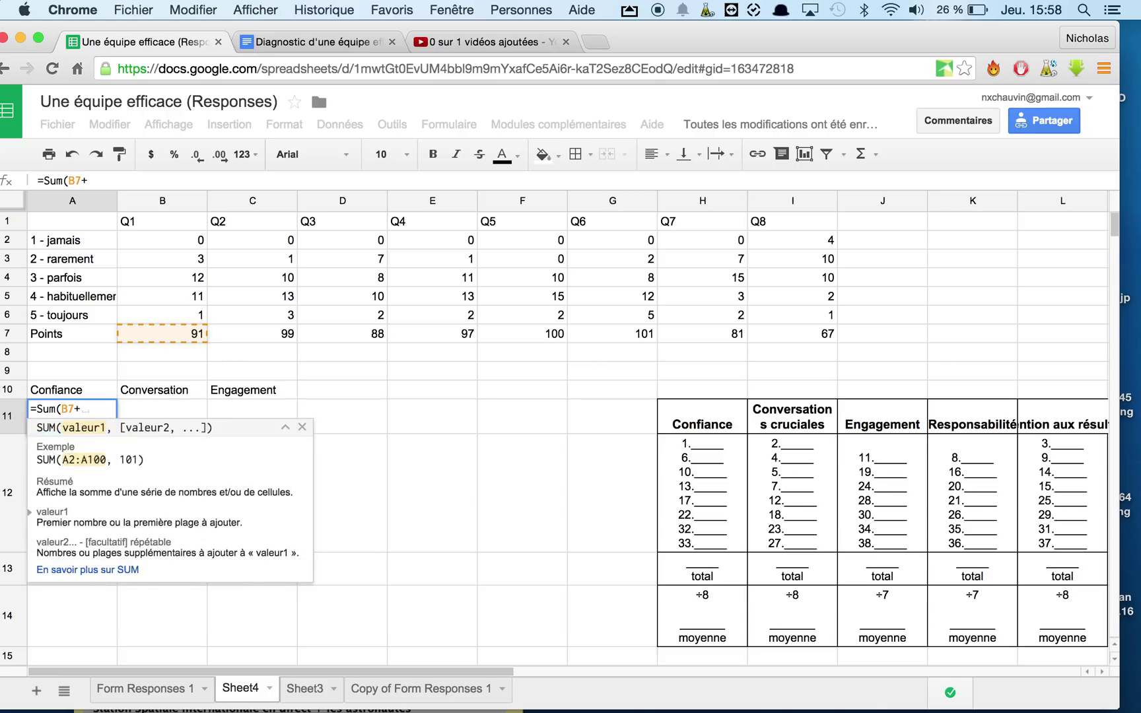
pyautogui.click(588, 327)
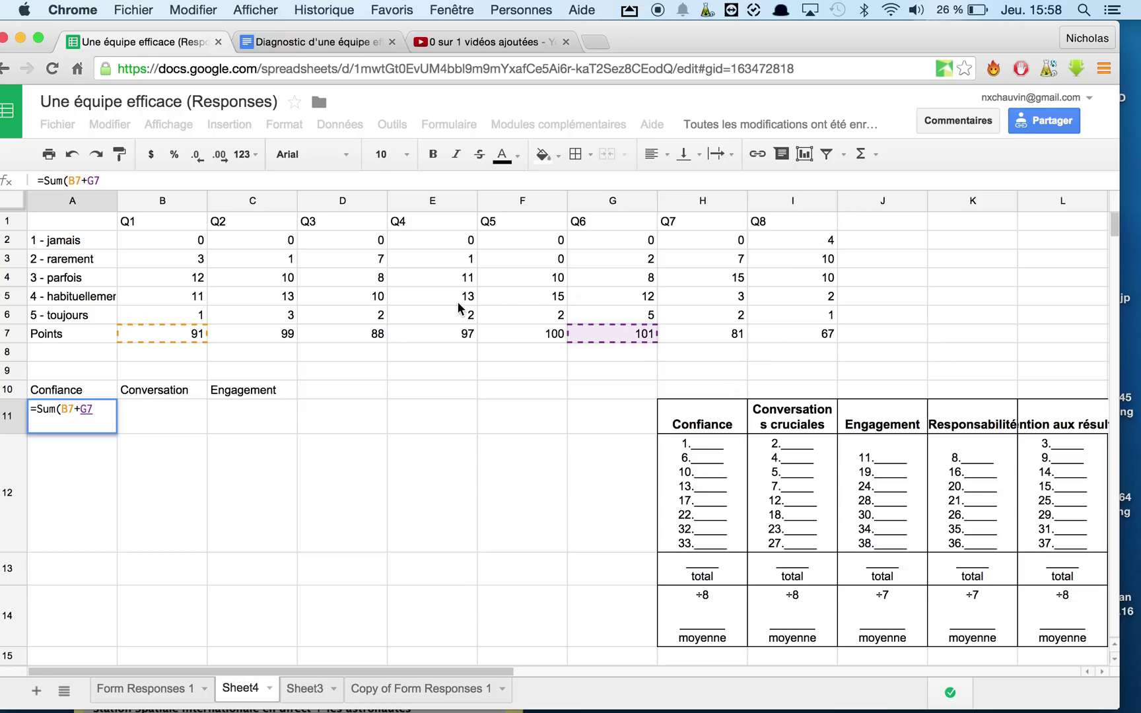
pyautogui.write(')')
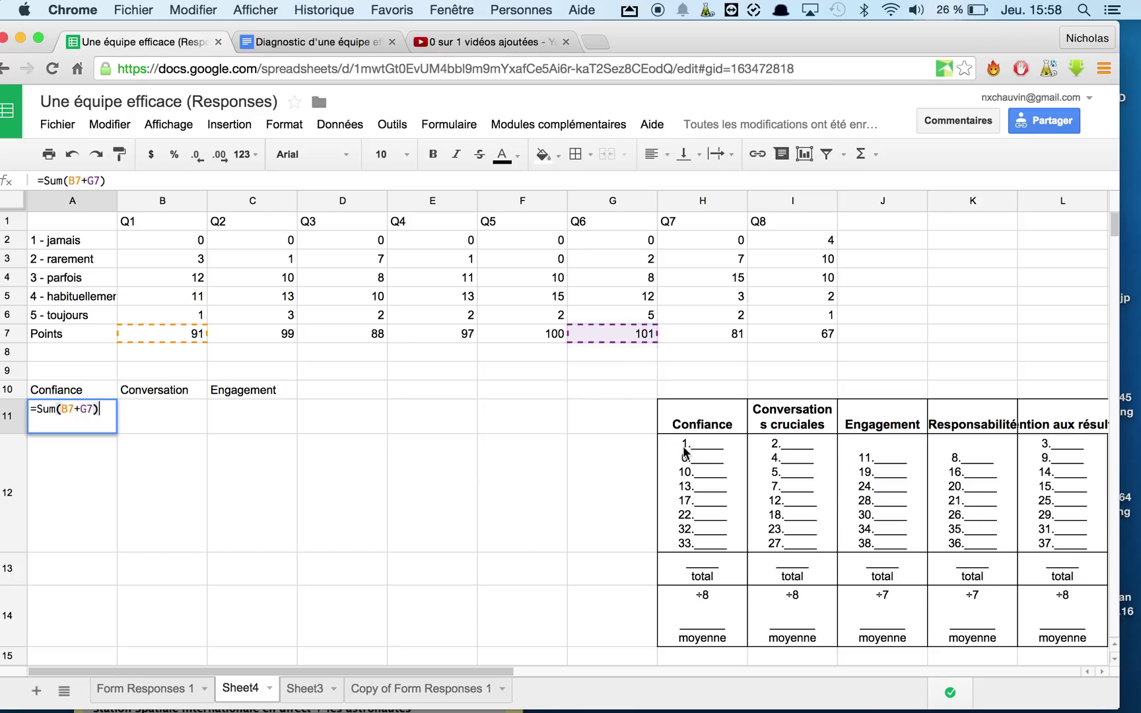
pyautogui.write('/2')
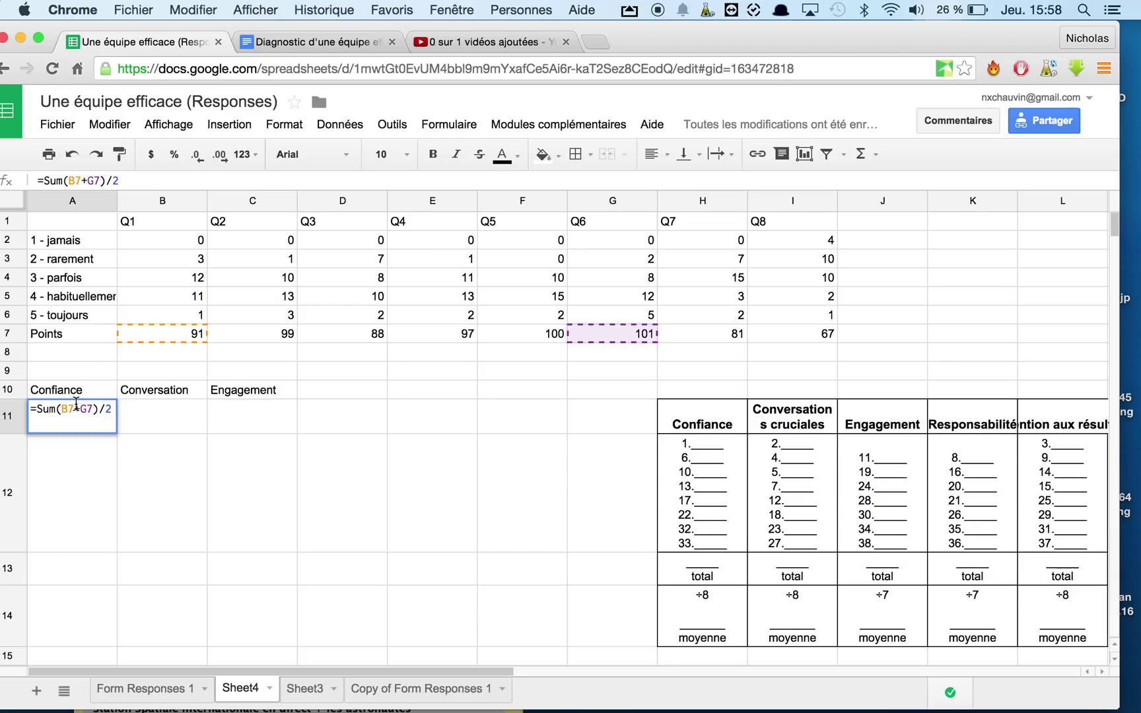
pyautogui.press('Return')
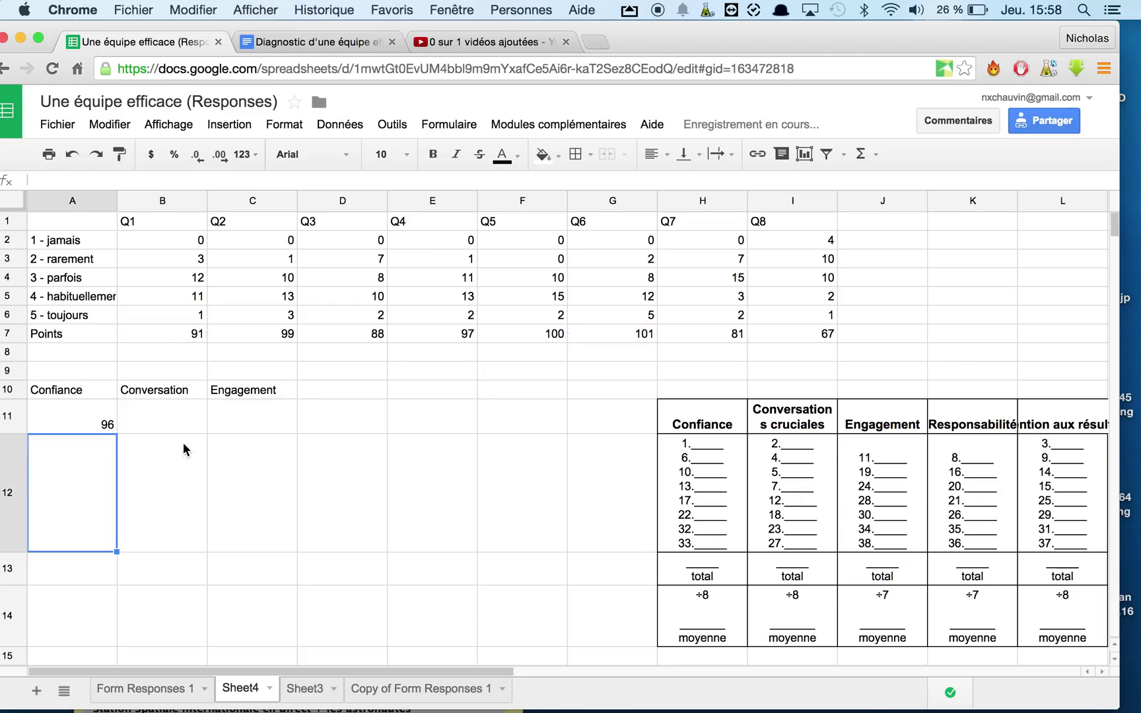
pyautogui.click(92, 420)
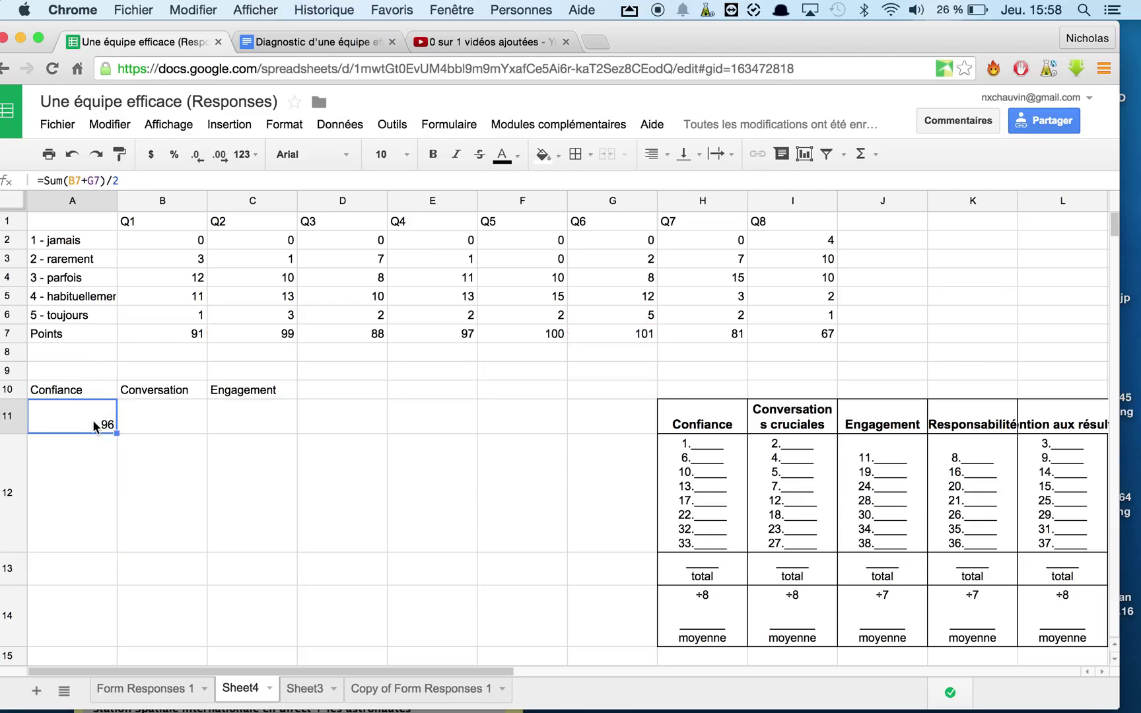
pyautogui.doubleClick(99, 422)
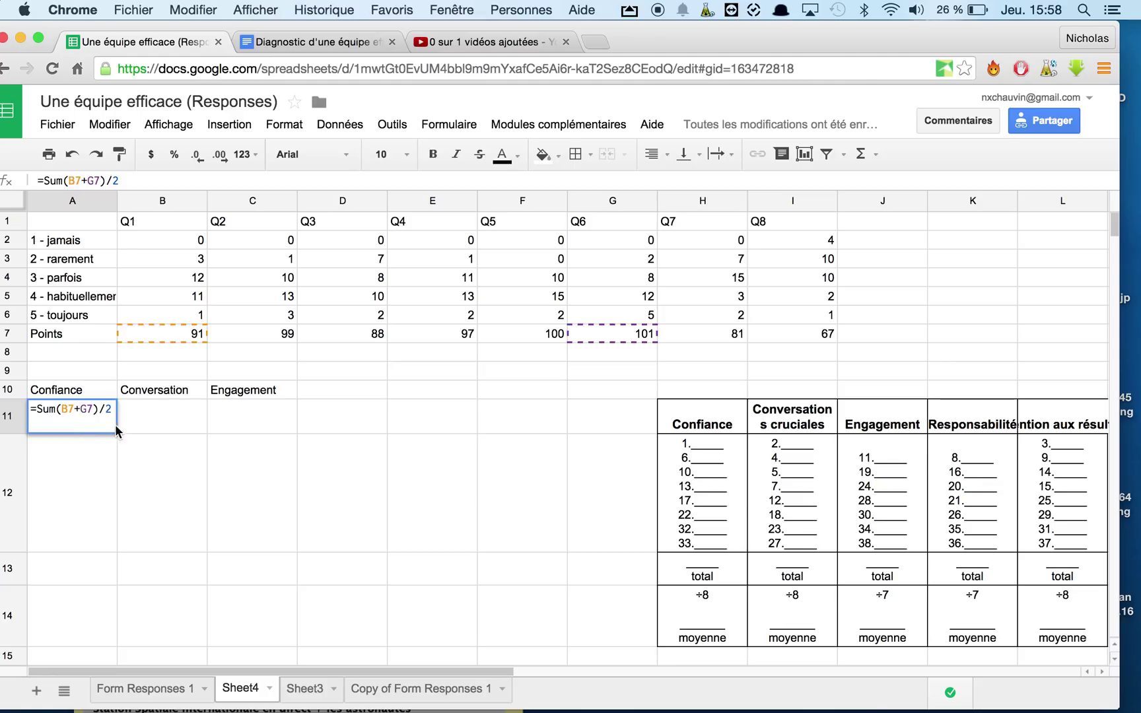
# Enter =sum(C7+E7+F7+H7)/4 in B11 to average the Q2, Q4, Q5 and Q7 points
pyautogui.click(153, 418)
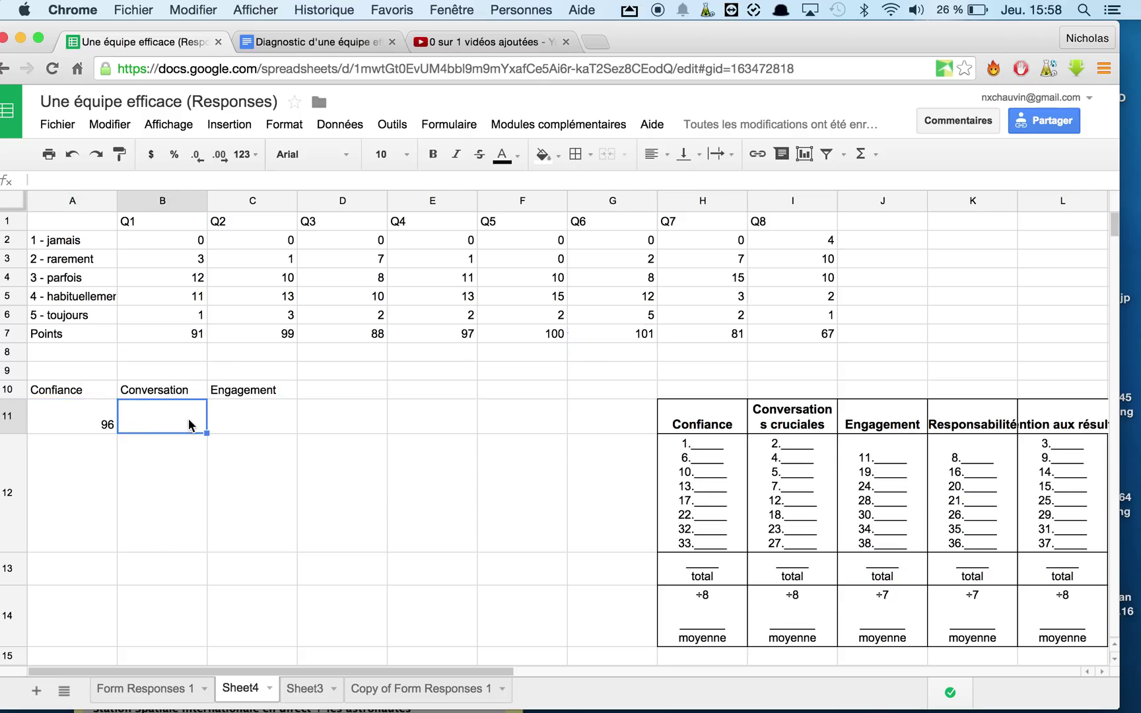
pyautogui.write('=')
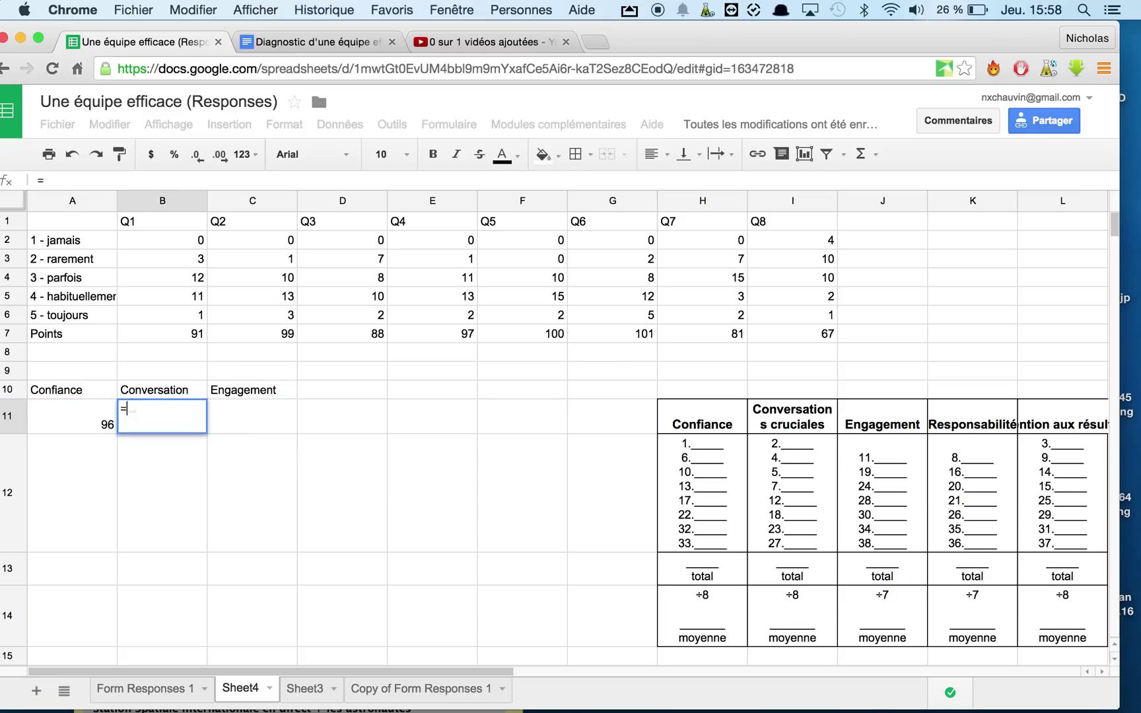
pyautogui.write('sum(')
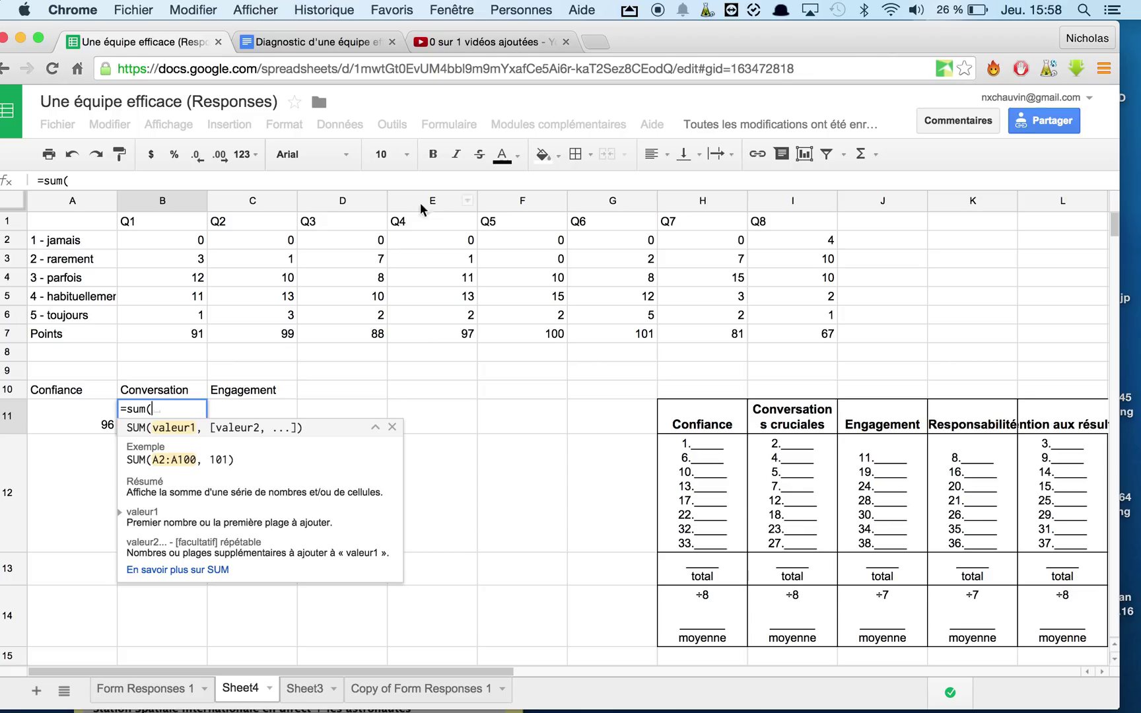
pyautogui.click(271, 337)
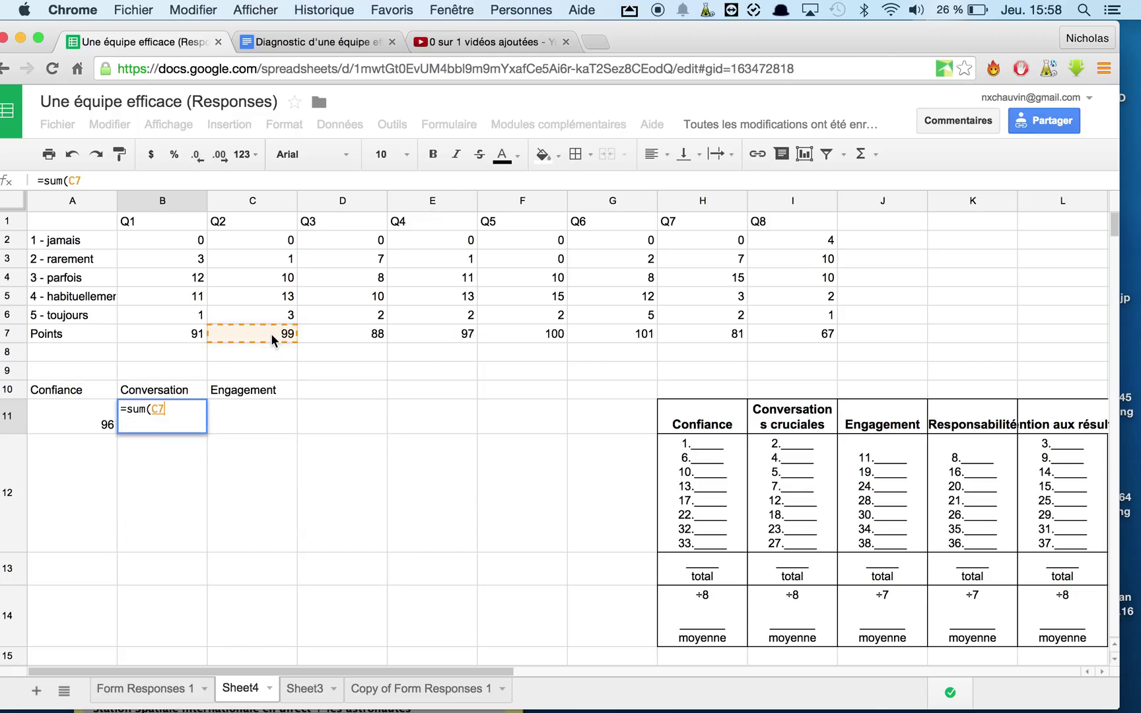
pyautogui.write('+')
pyautogui.click(449, 337)
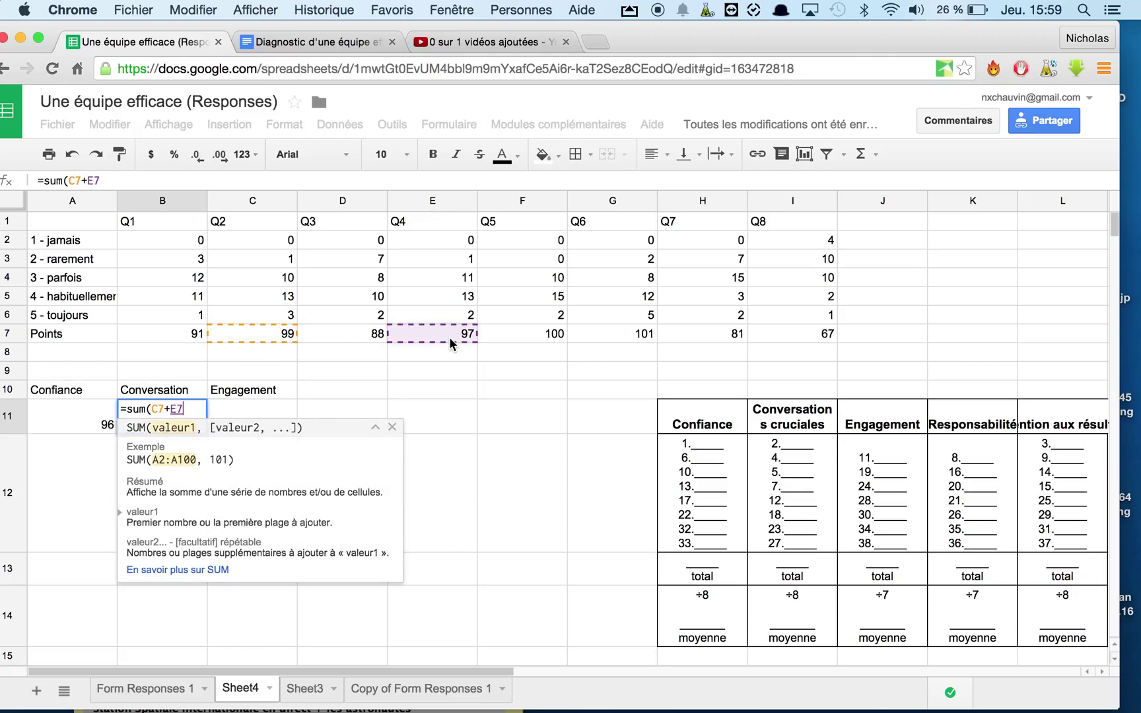
pyautogui.write('+')
pyautogui.click(527, 336)
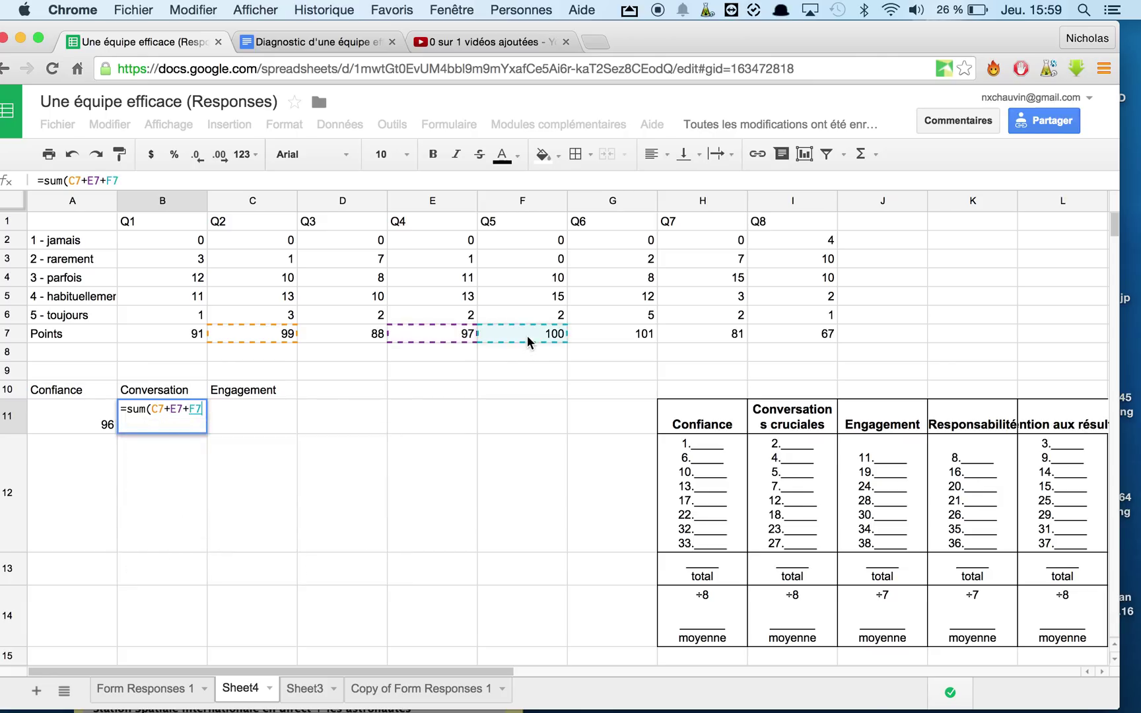
pyautogui.write('+')
pyautogui.click(692, 333)
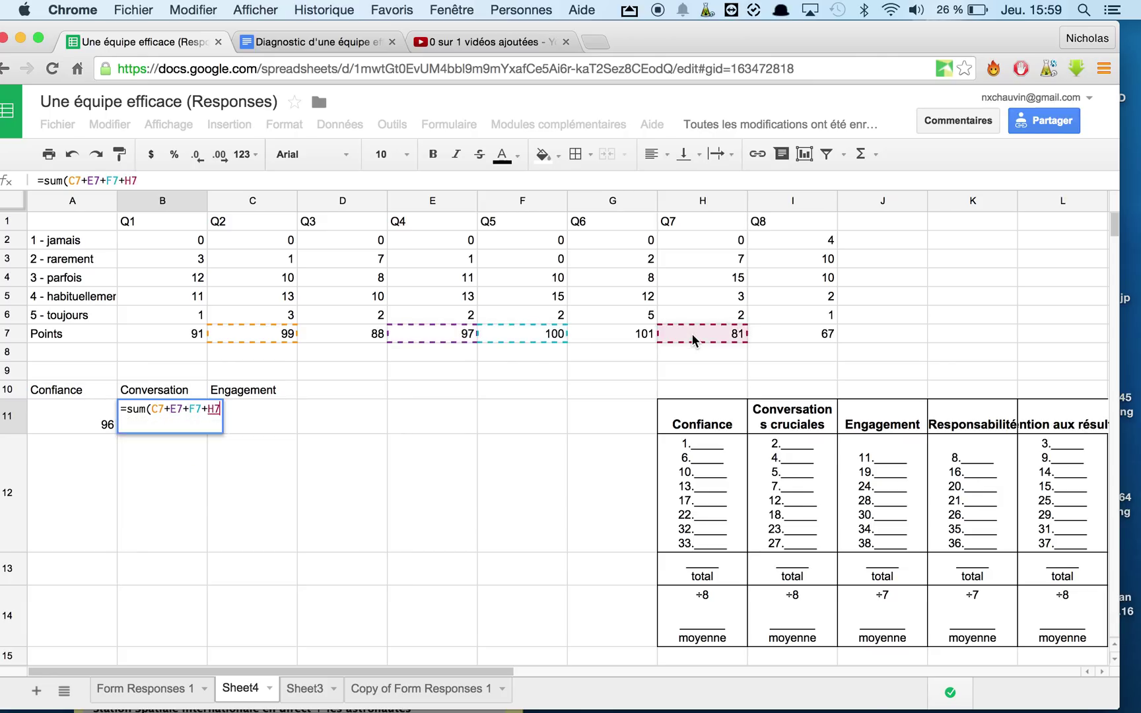
pyautogui.write(')')
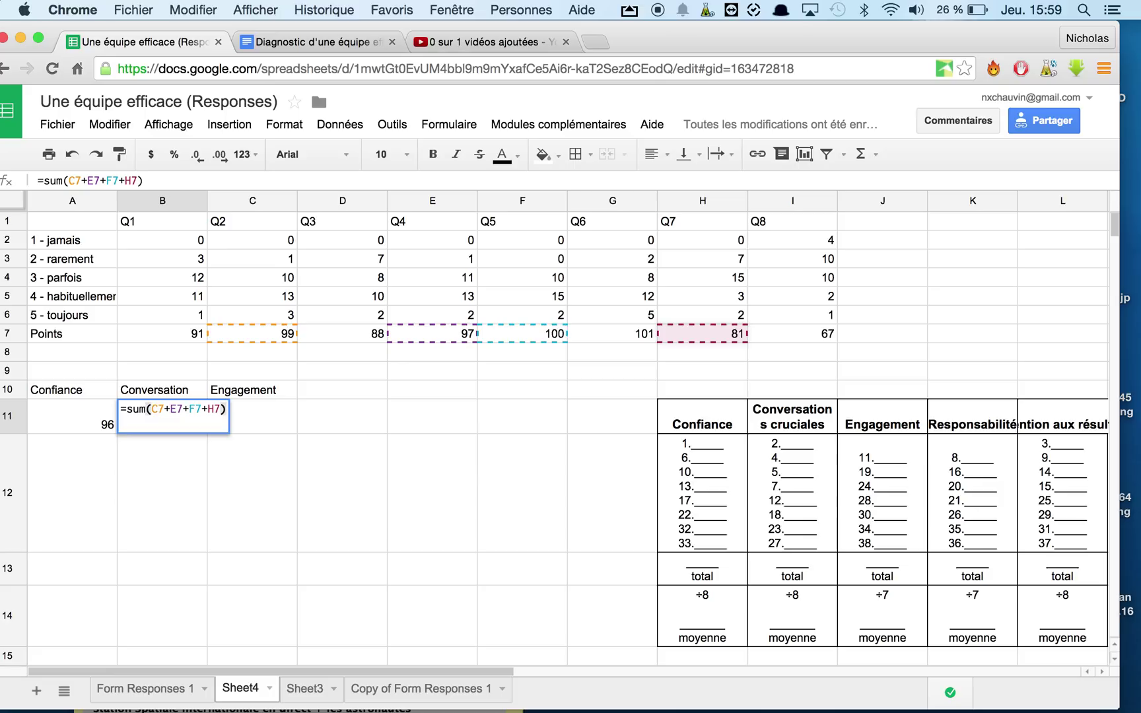
pyautogui.write('/')
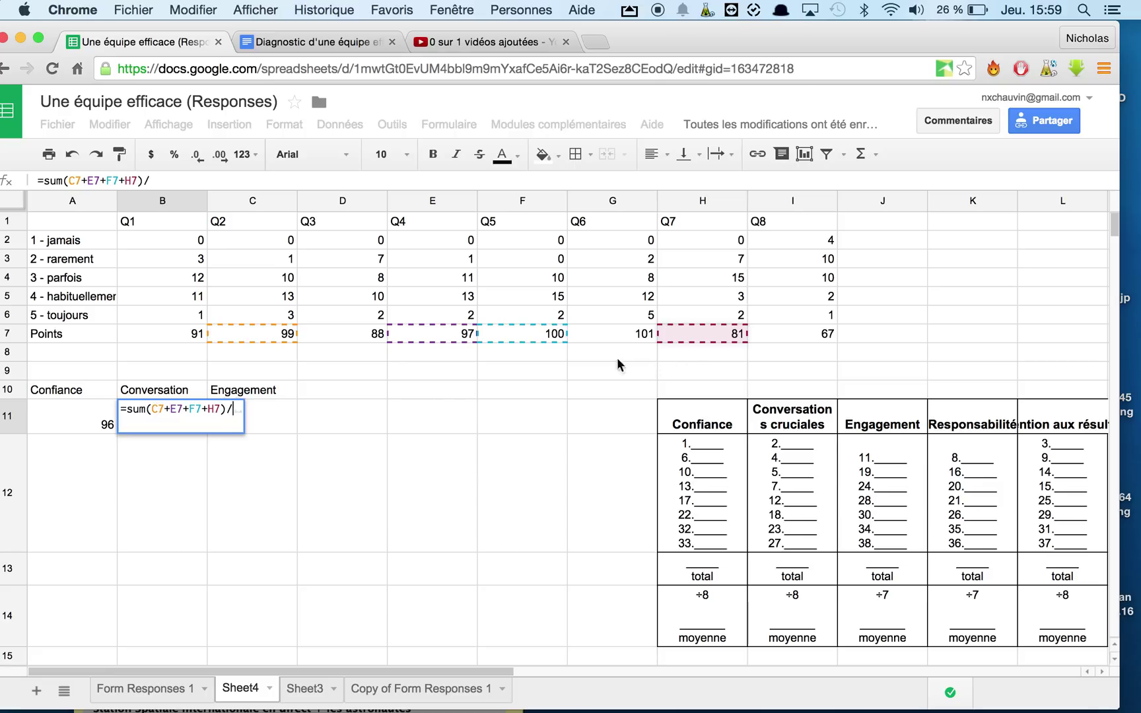
pyautogui.write('4')
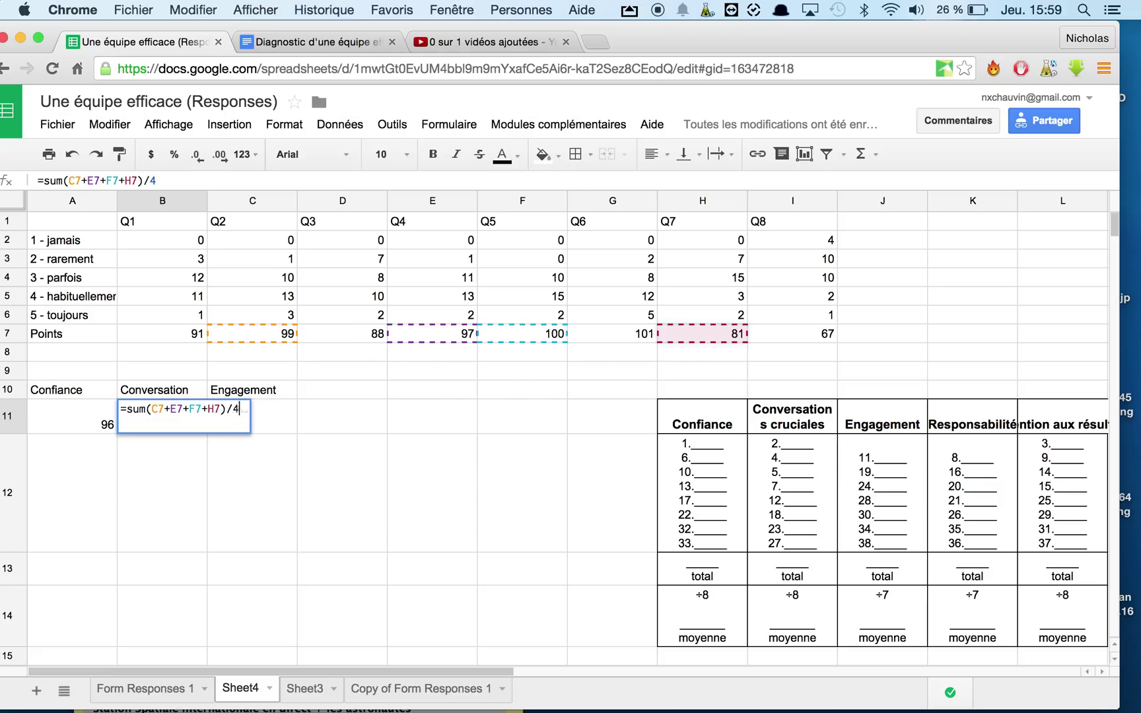
pyautogui.press('Return')
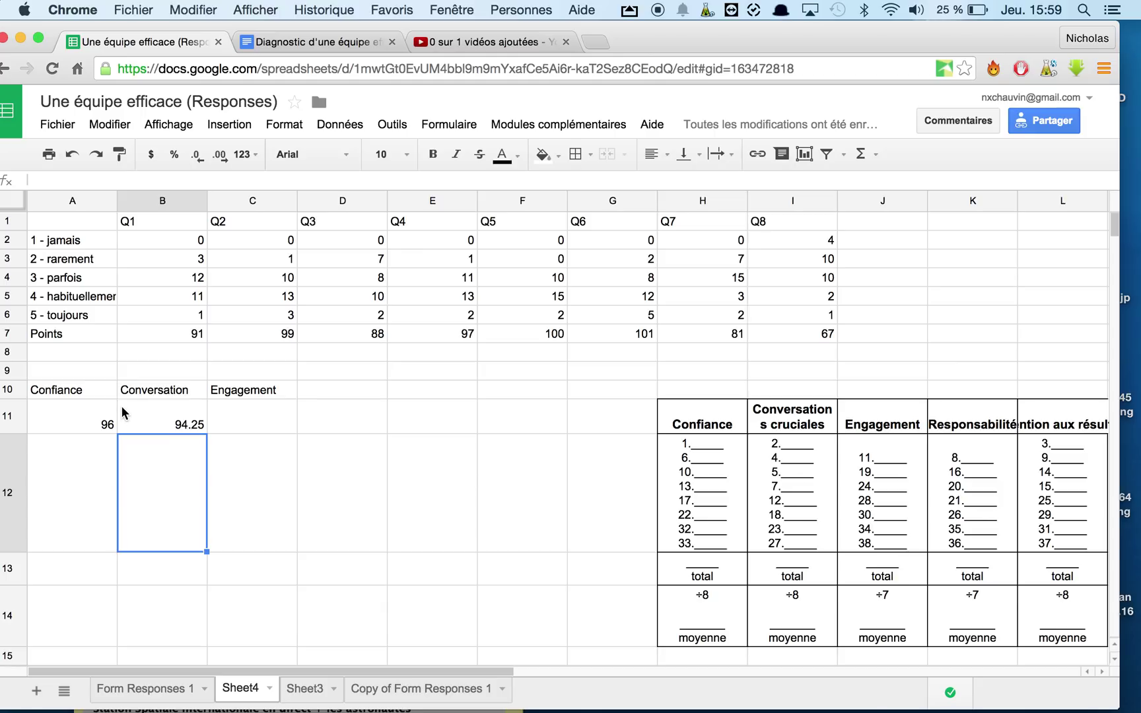
# Insert a plain column chart of A10:B11 and drag it right, uncovering cells A10:C11
pyautogui.click(64, 389)
pyautogui.moveTo(64, 388); pyautogui.dragTo(142, 425)
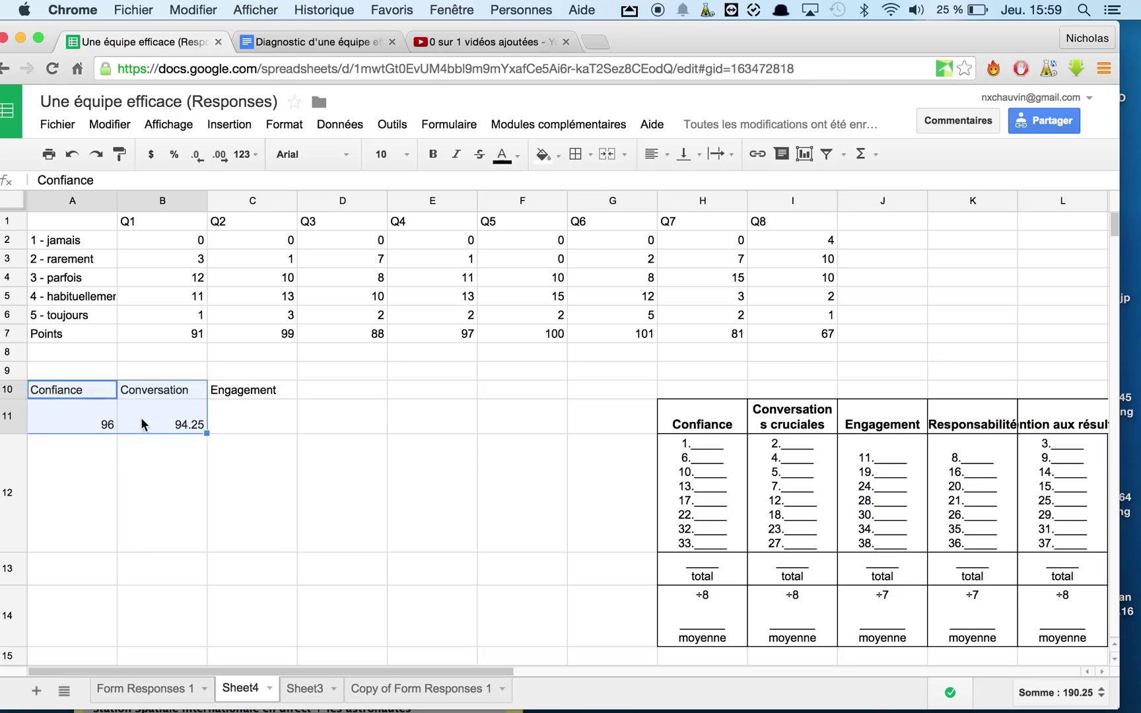
pyautogui.click(807, 154)
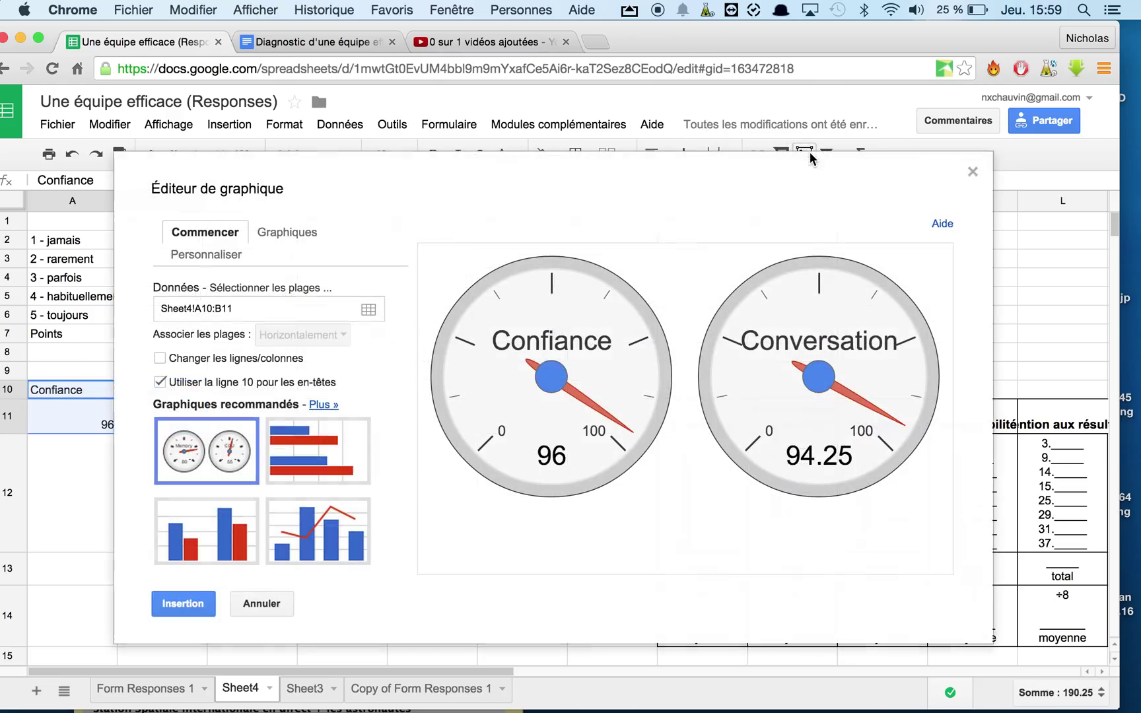
pyautogui.click(270, 237)
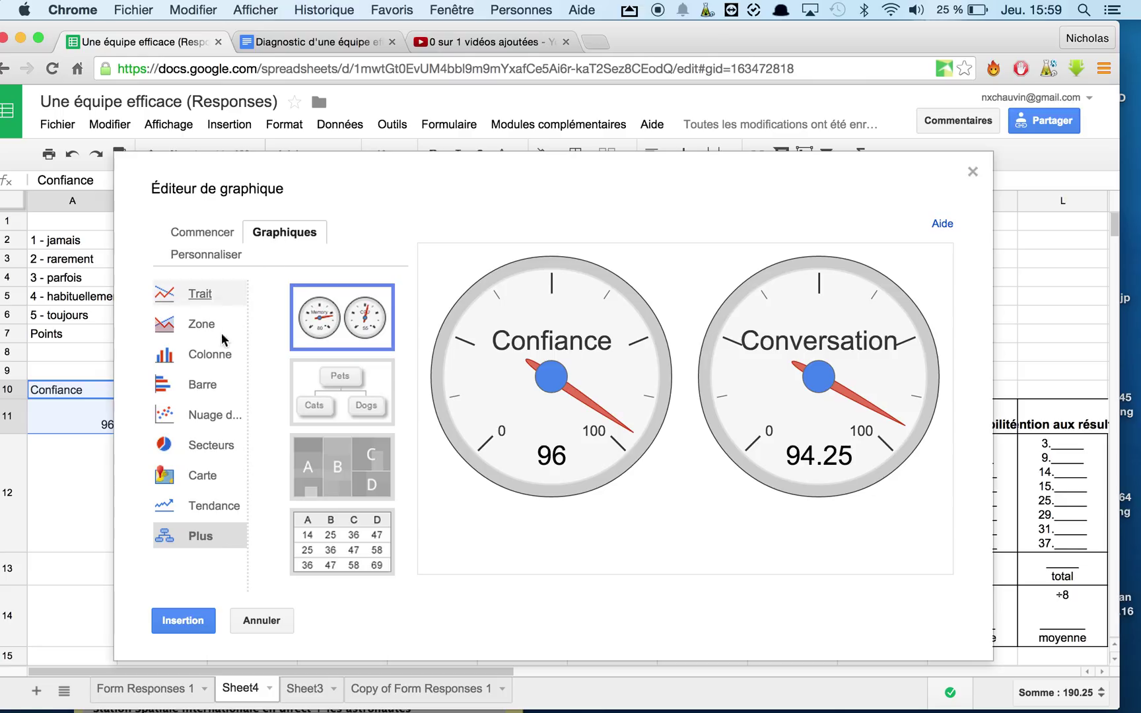
pyautogui.click(203, 356)
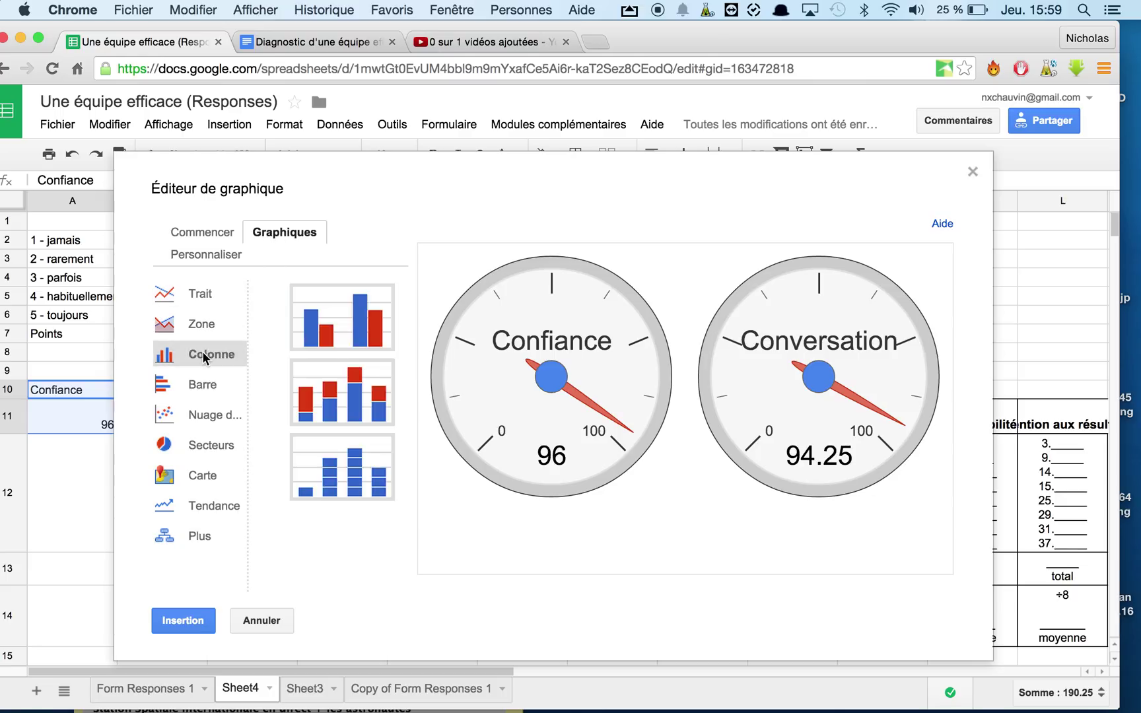
pyautogui.click(334, 331)
pyautogui.click(180, 621)
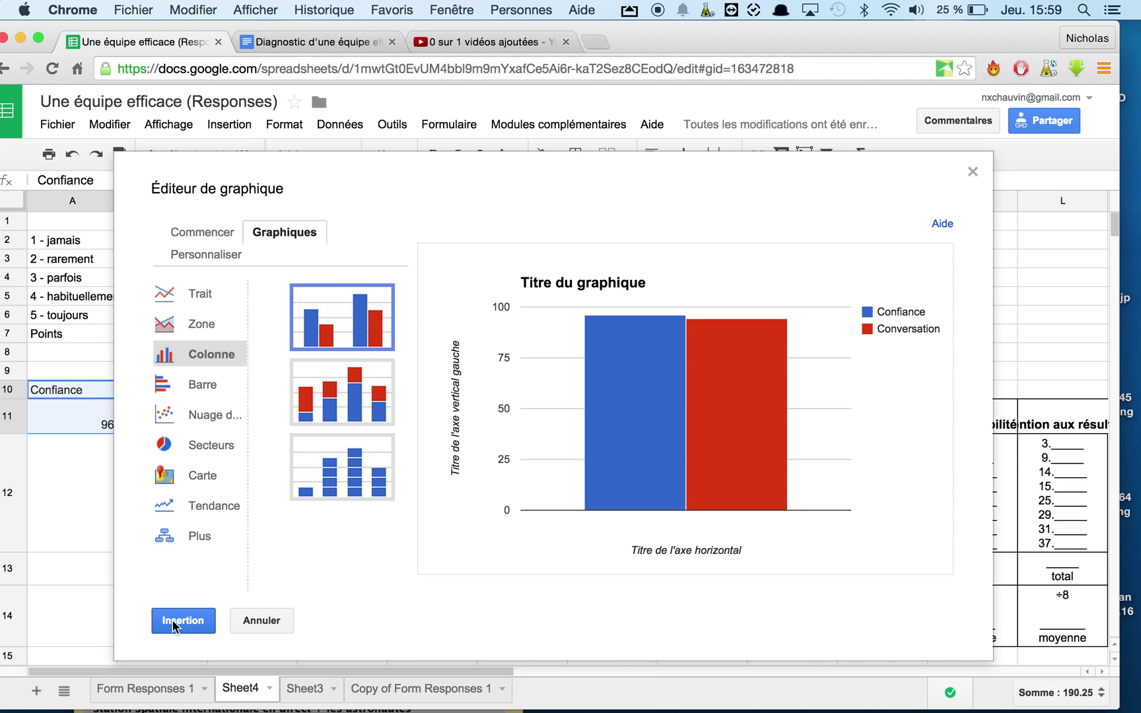
pyautogui.moveTo(473, 380); pyautogui.dragTo(924, 284)
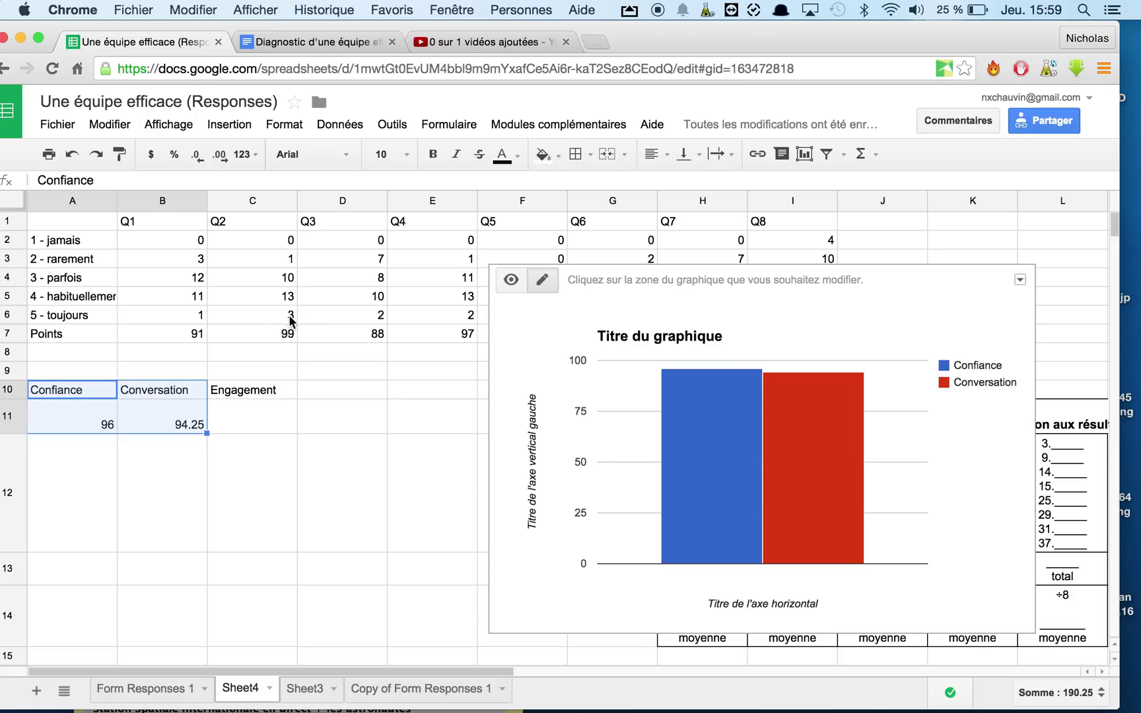
# Overwrite the Confiance average formula in A11 with the plain value 30
pyautogui.click(100, 426)
pyautogui.doubleClick(100, 426)
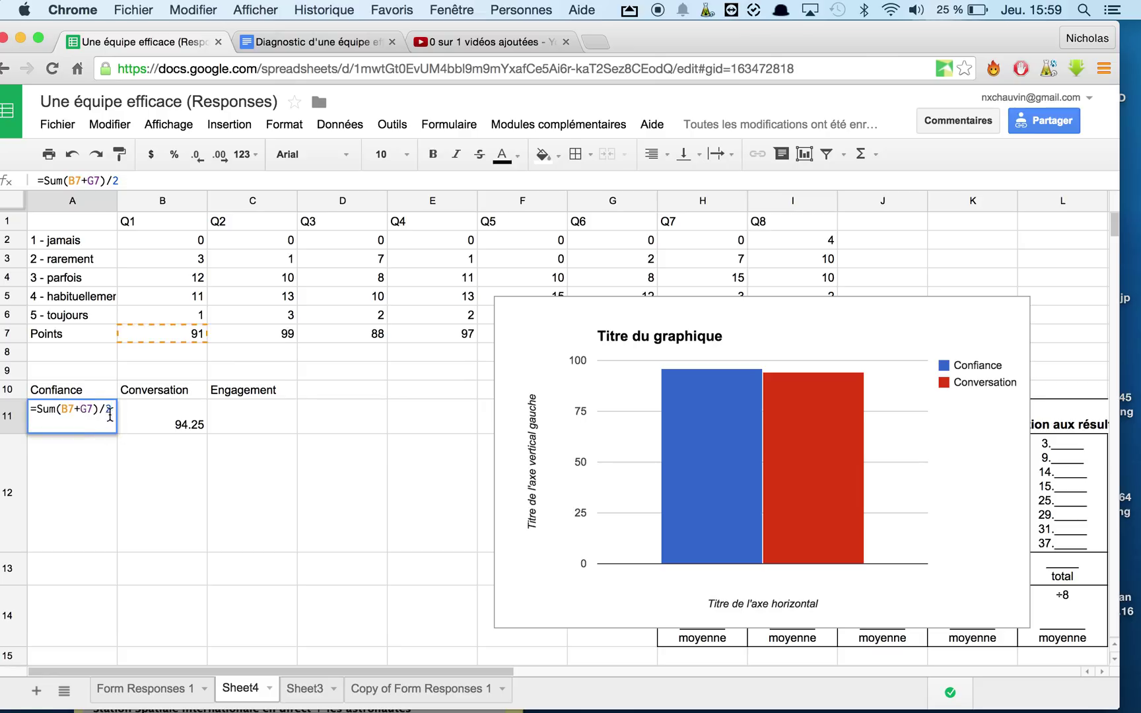
pyautogui.moveTo(109, 414); pyautogui.dragTo(11, 405)
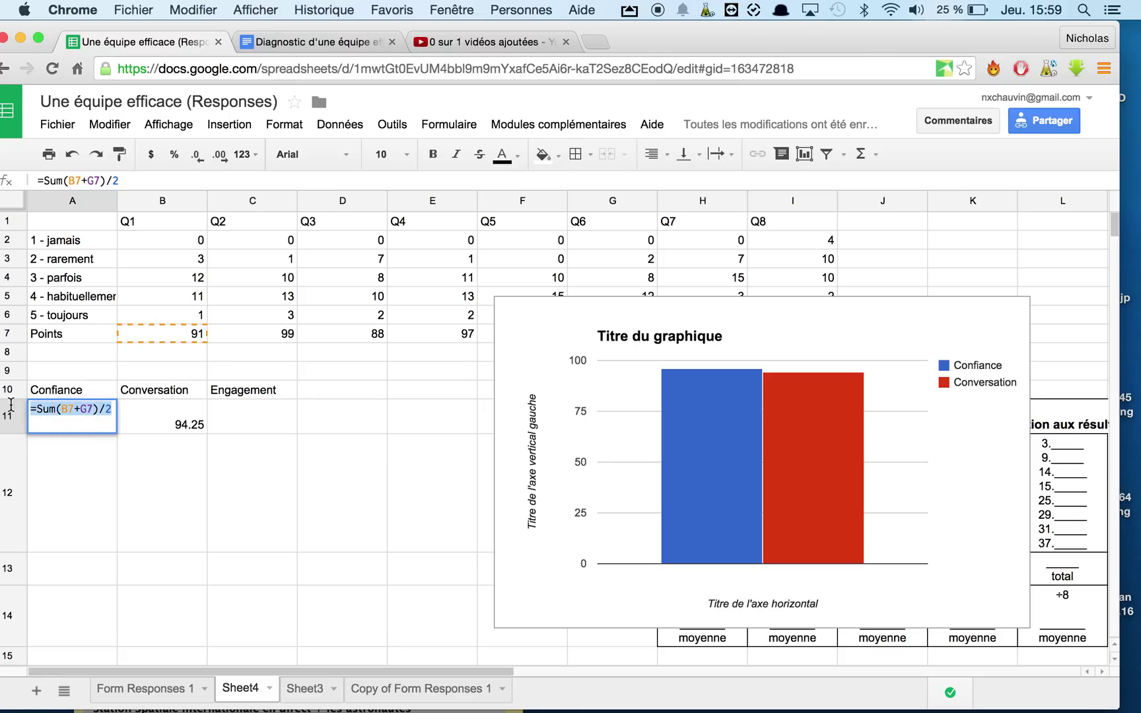
pyautogui.press('BackSpace')
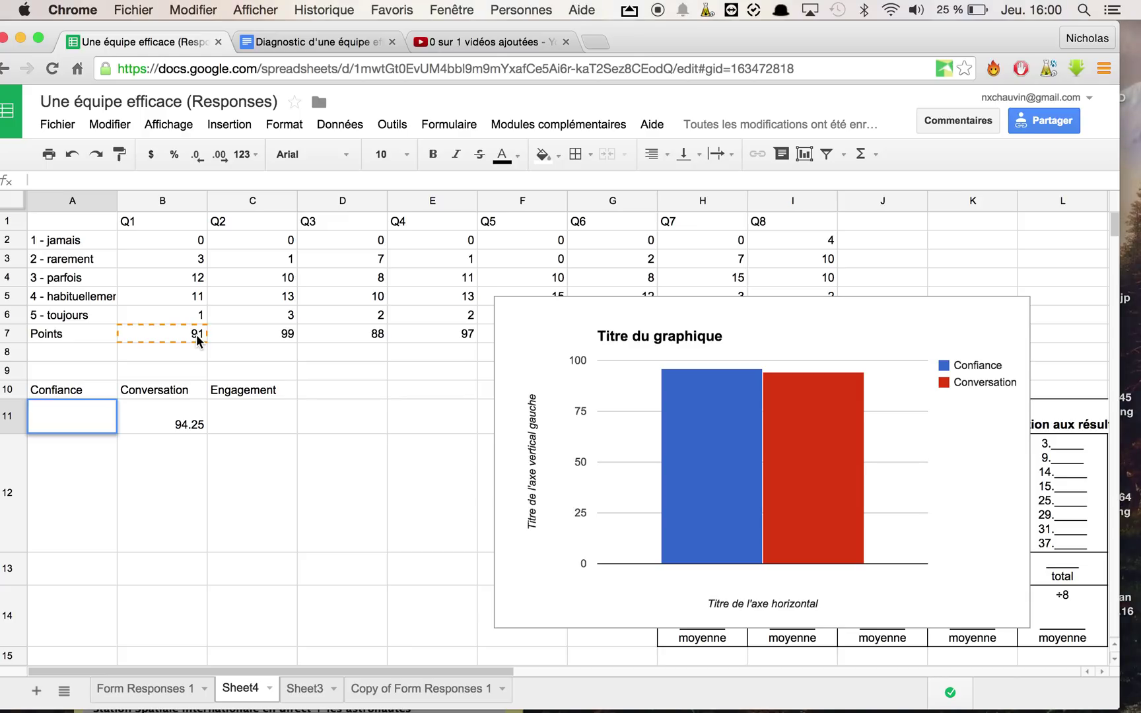
pyautogui.write('30')
pyautogui.press('Return')
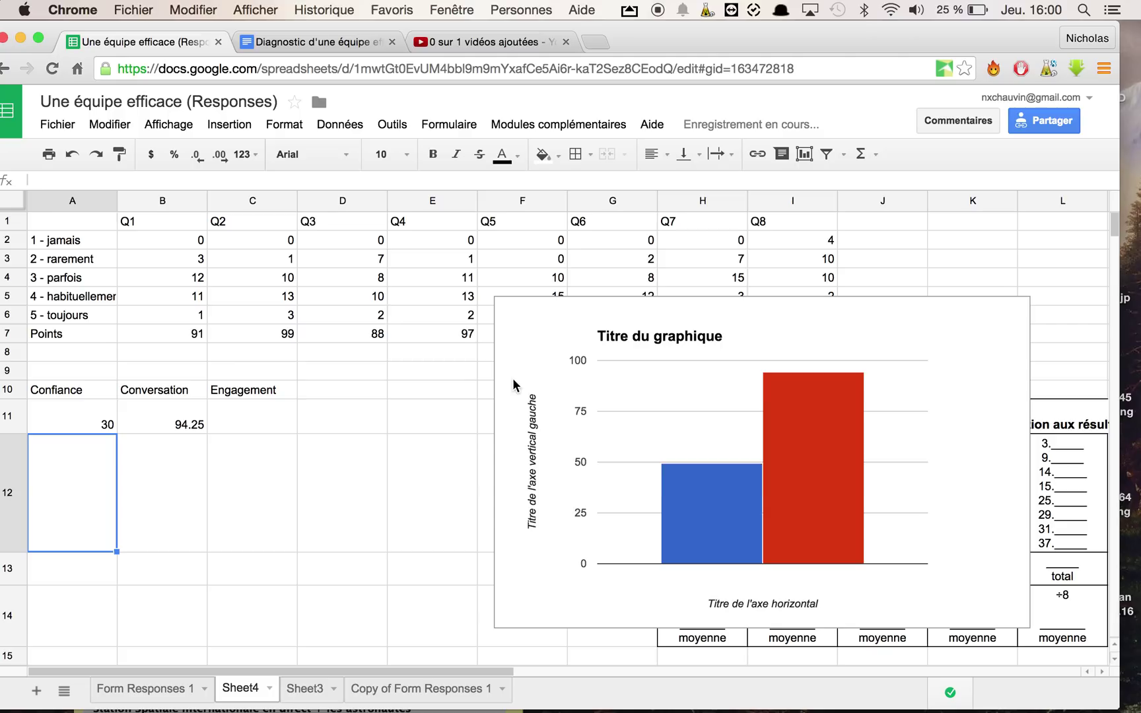